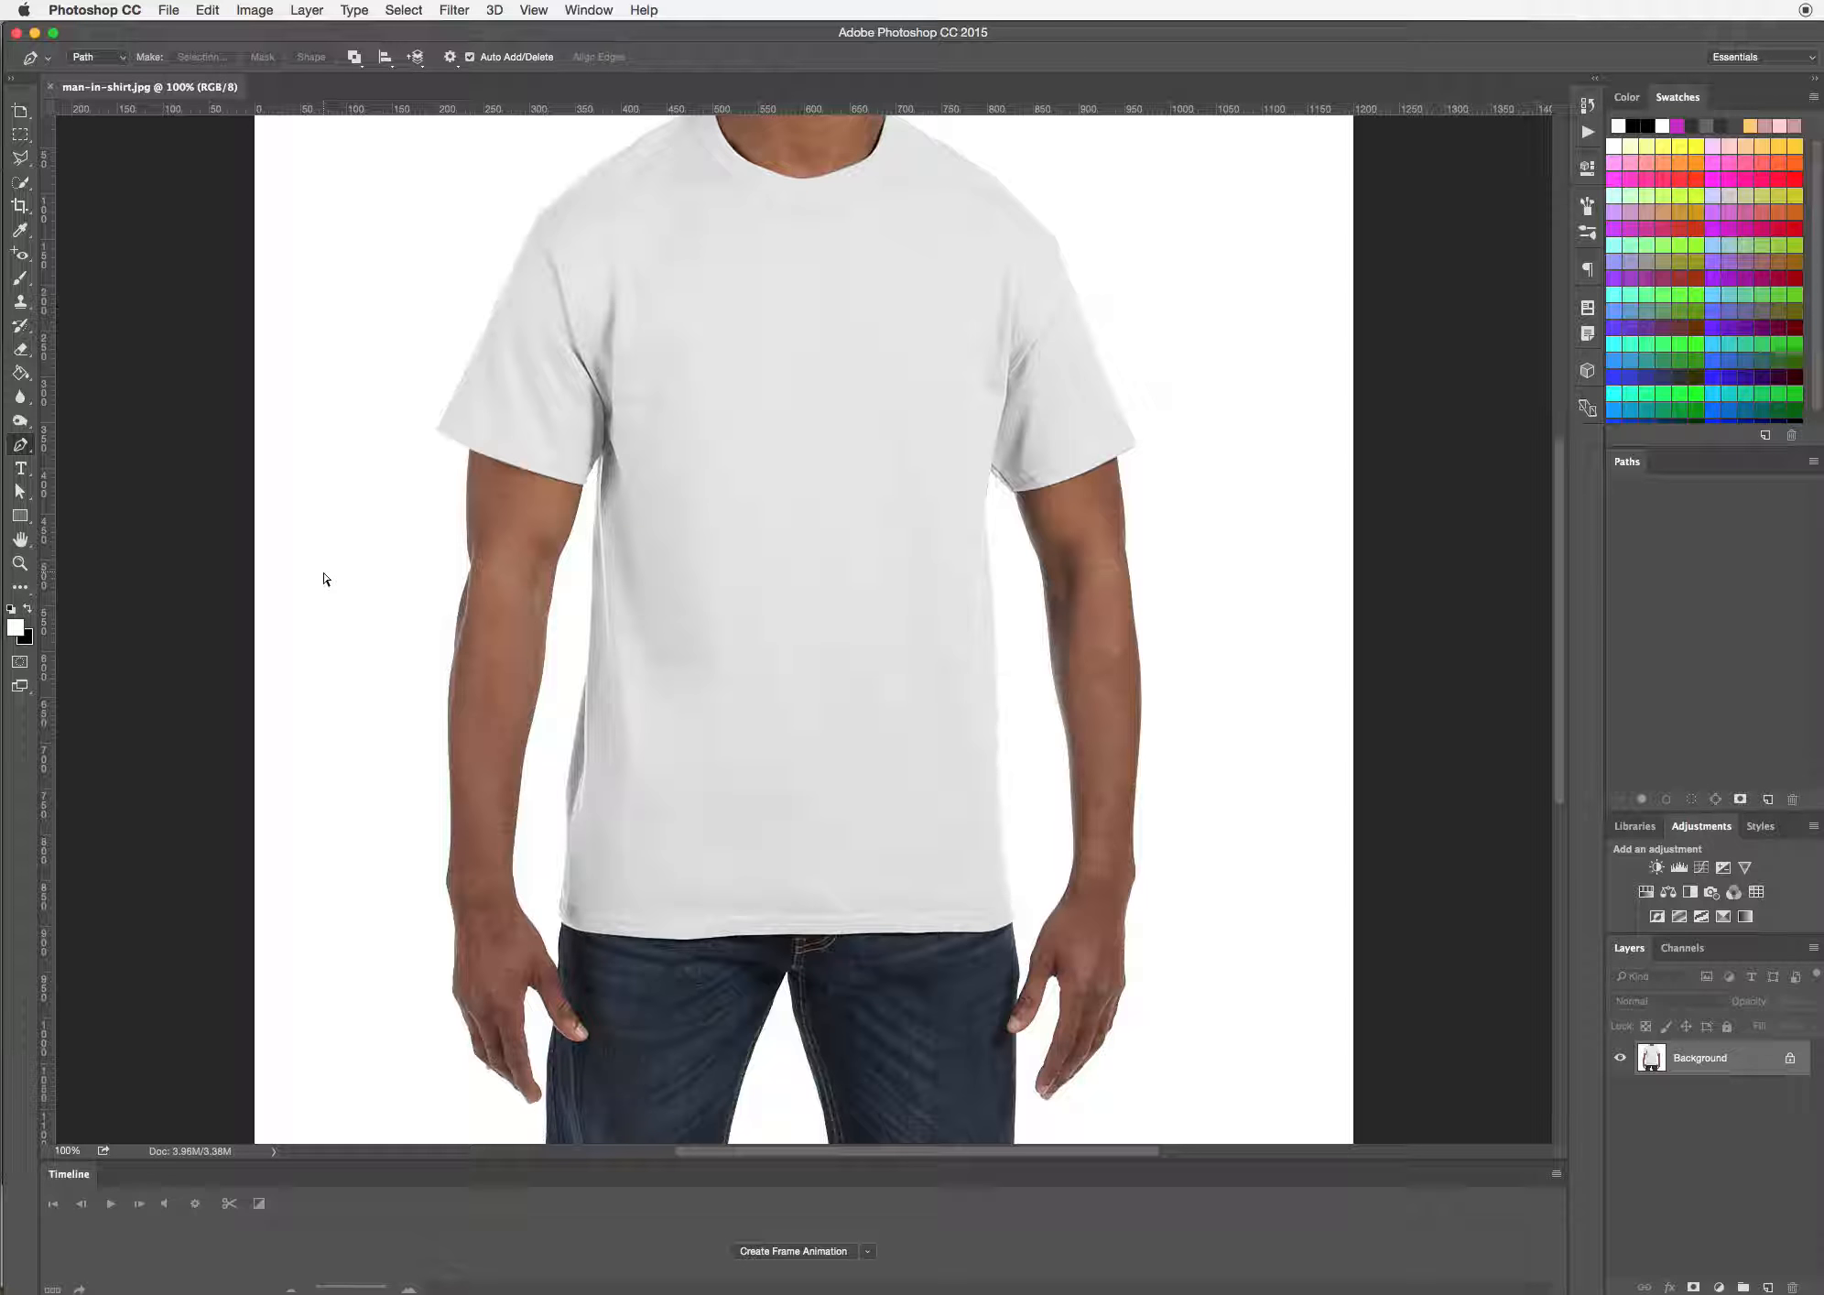
# Examine the outline of the arm, hand, shirt hem and jeans up close
pyautogui.press('super+equal')
pyautogui.press('super+equal')
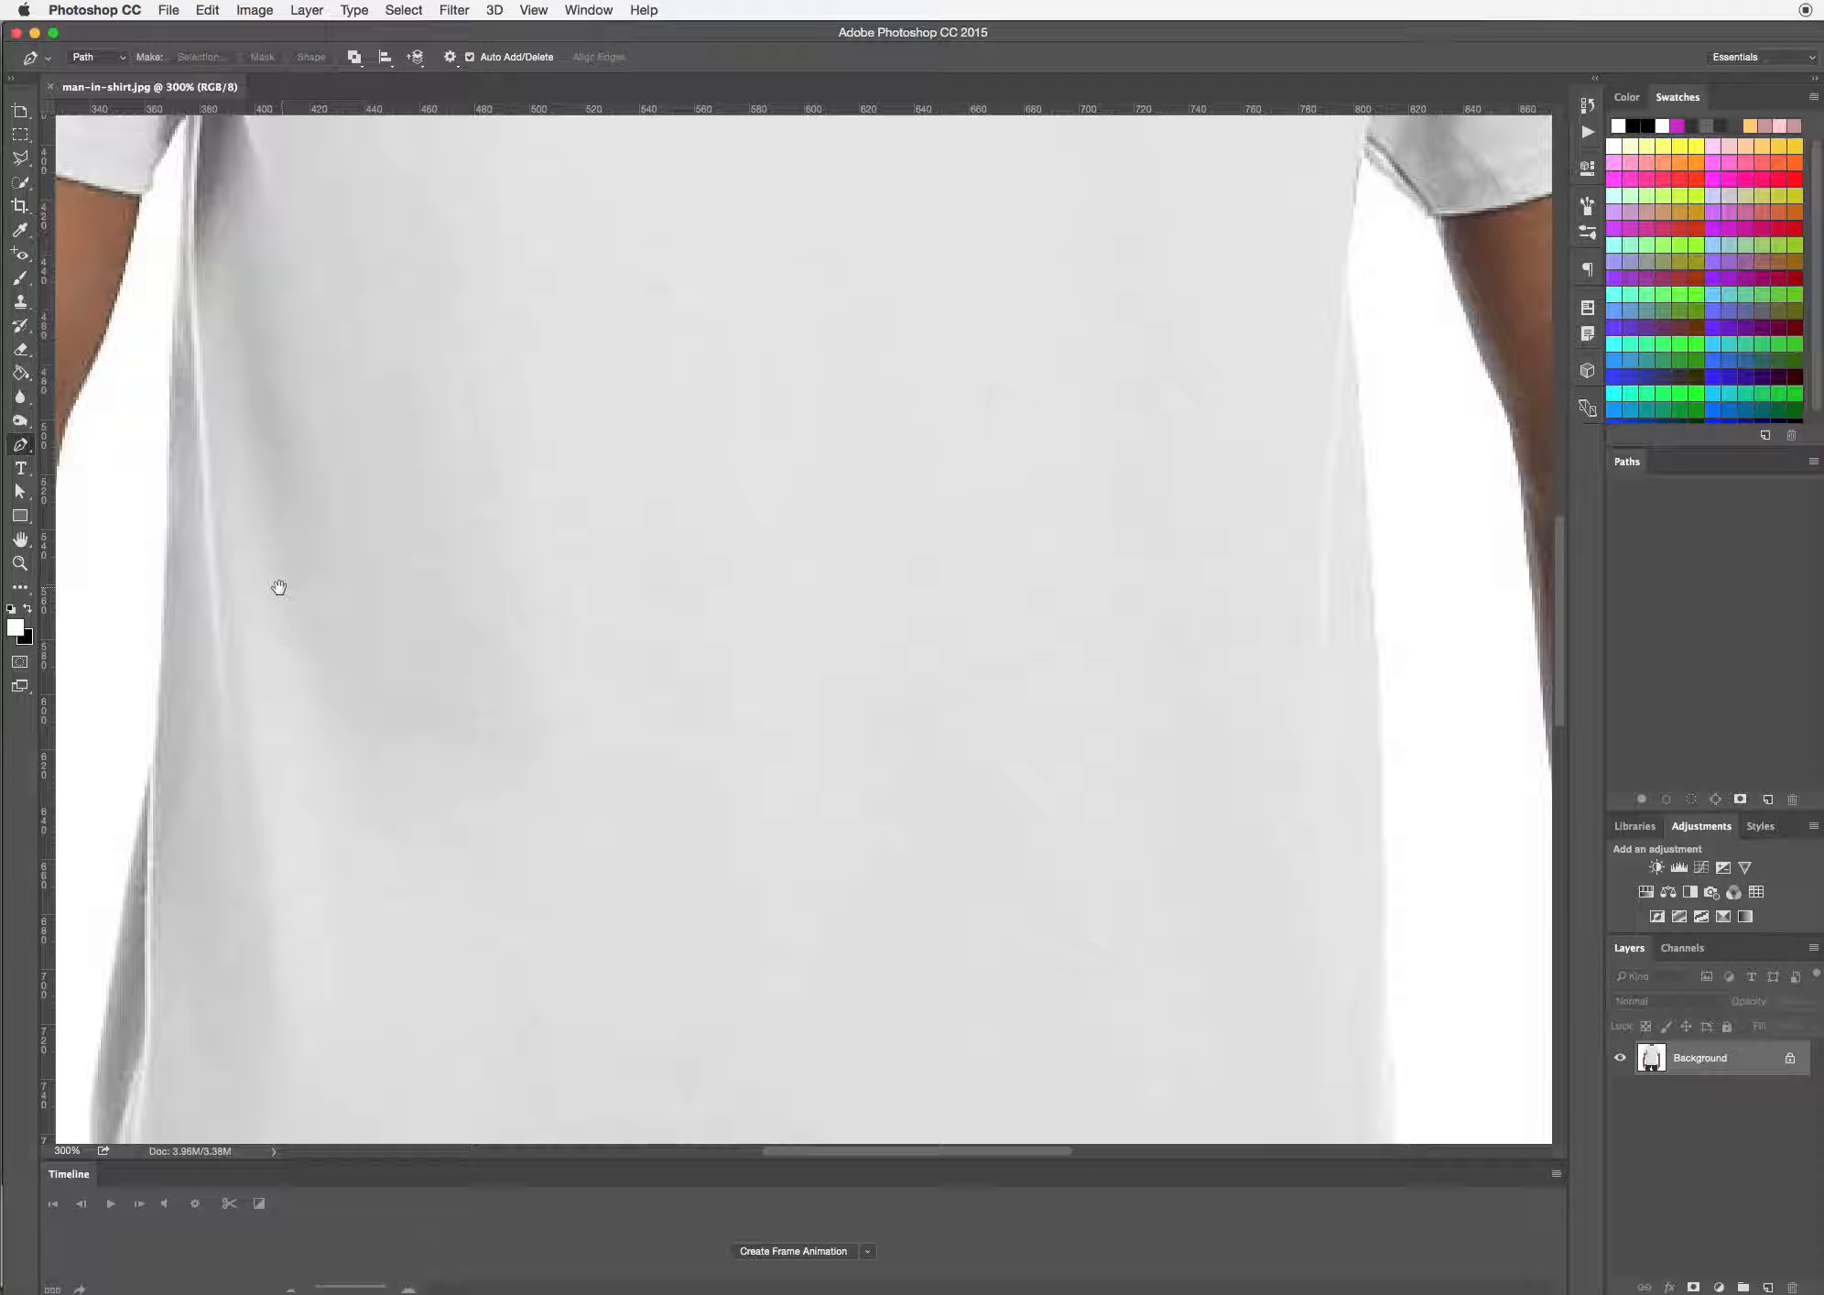
pyautogui.moveTo(279, 586); pyautogui.dragTo(941, 476)
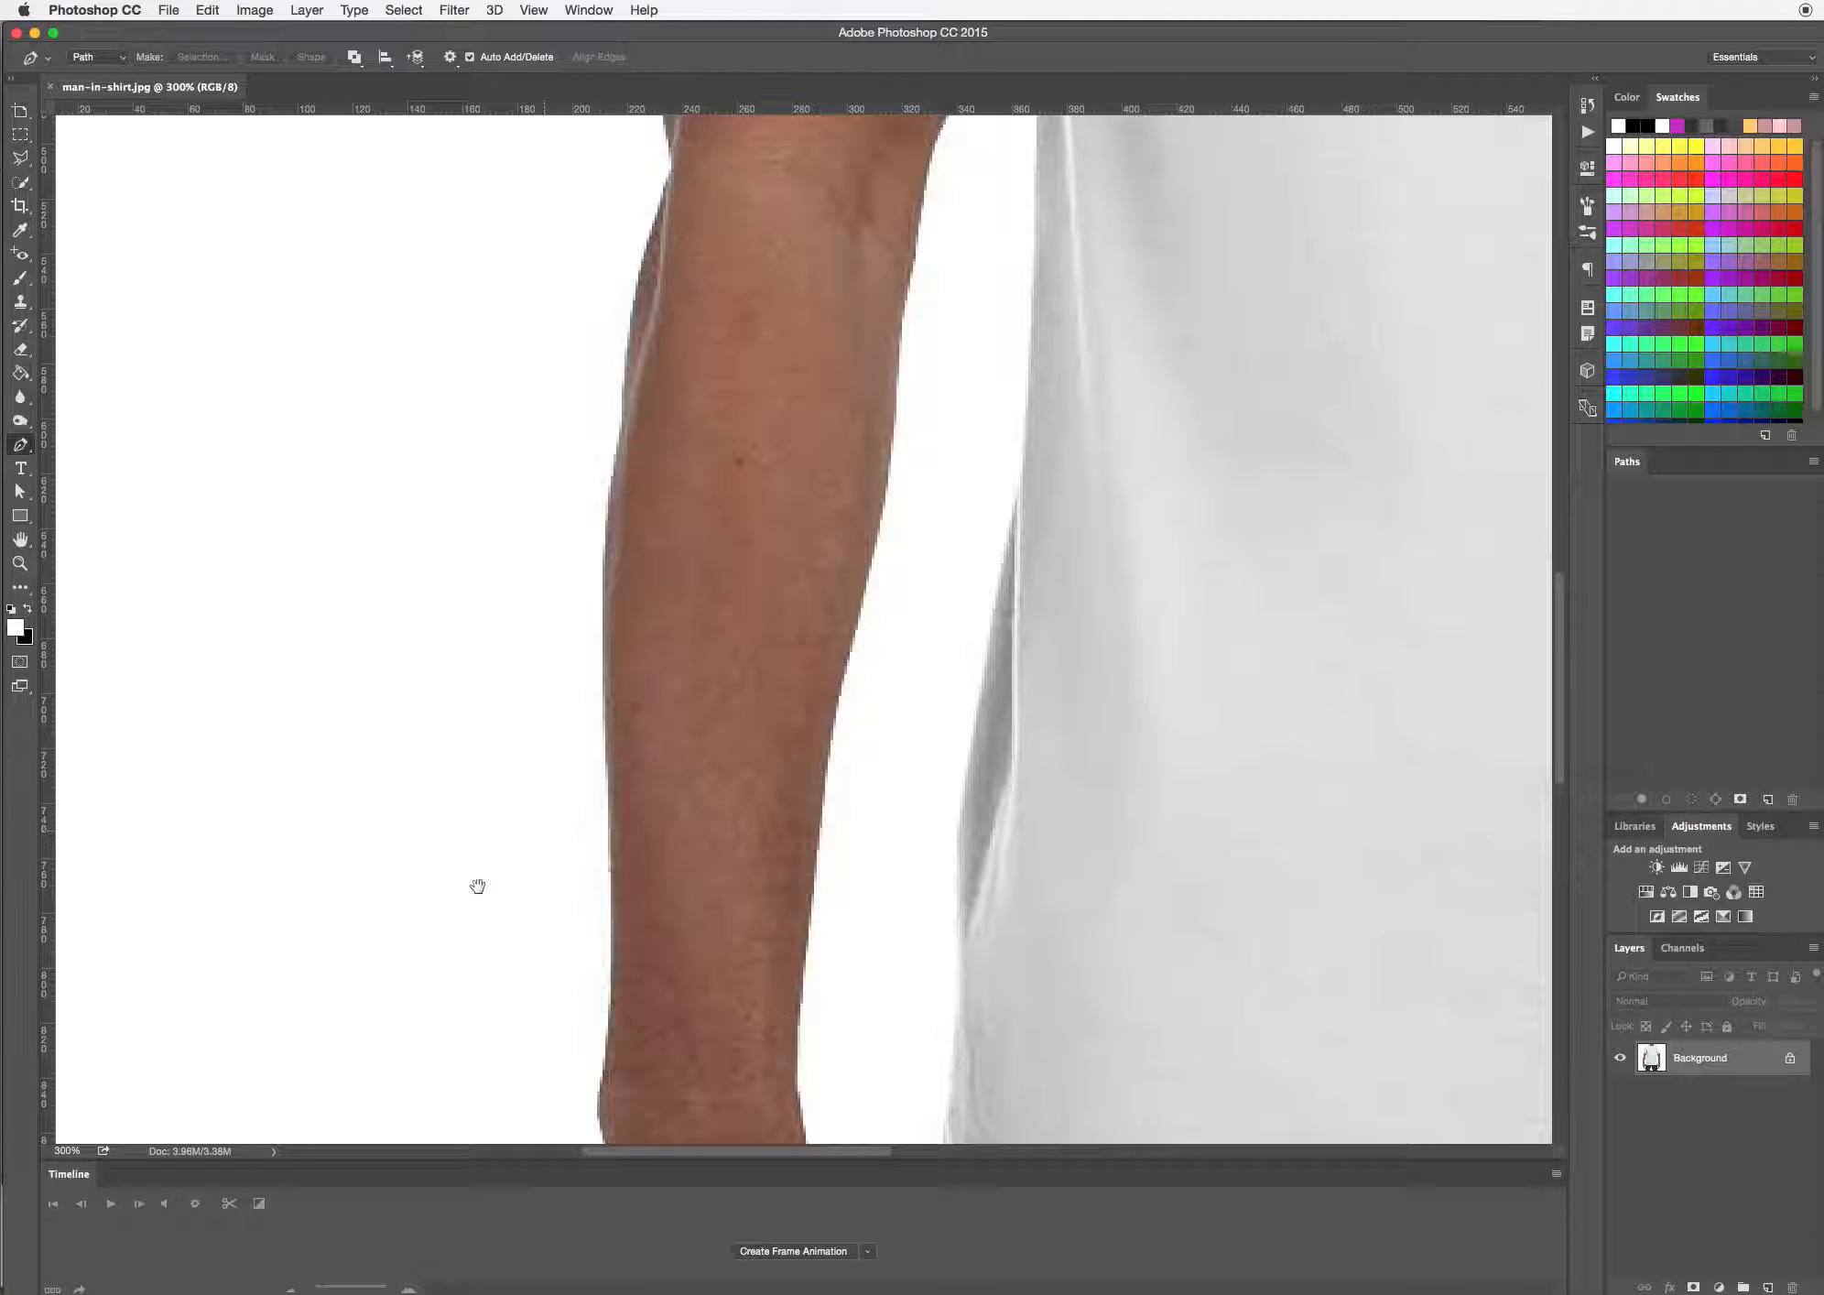
pyautogui.moveTo(477, 886); pyautogui.dragTo(484, 386)
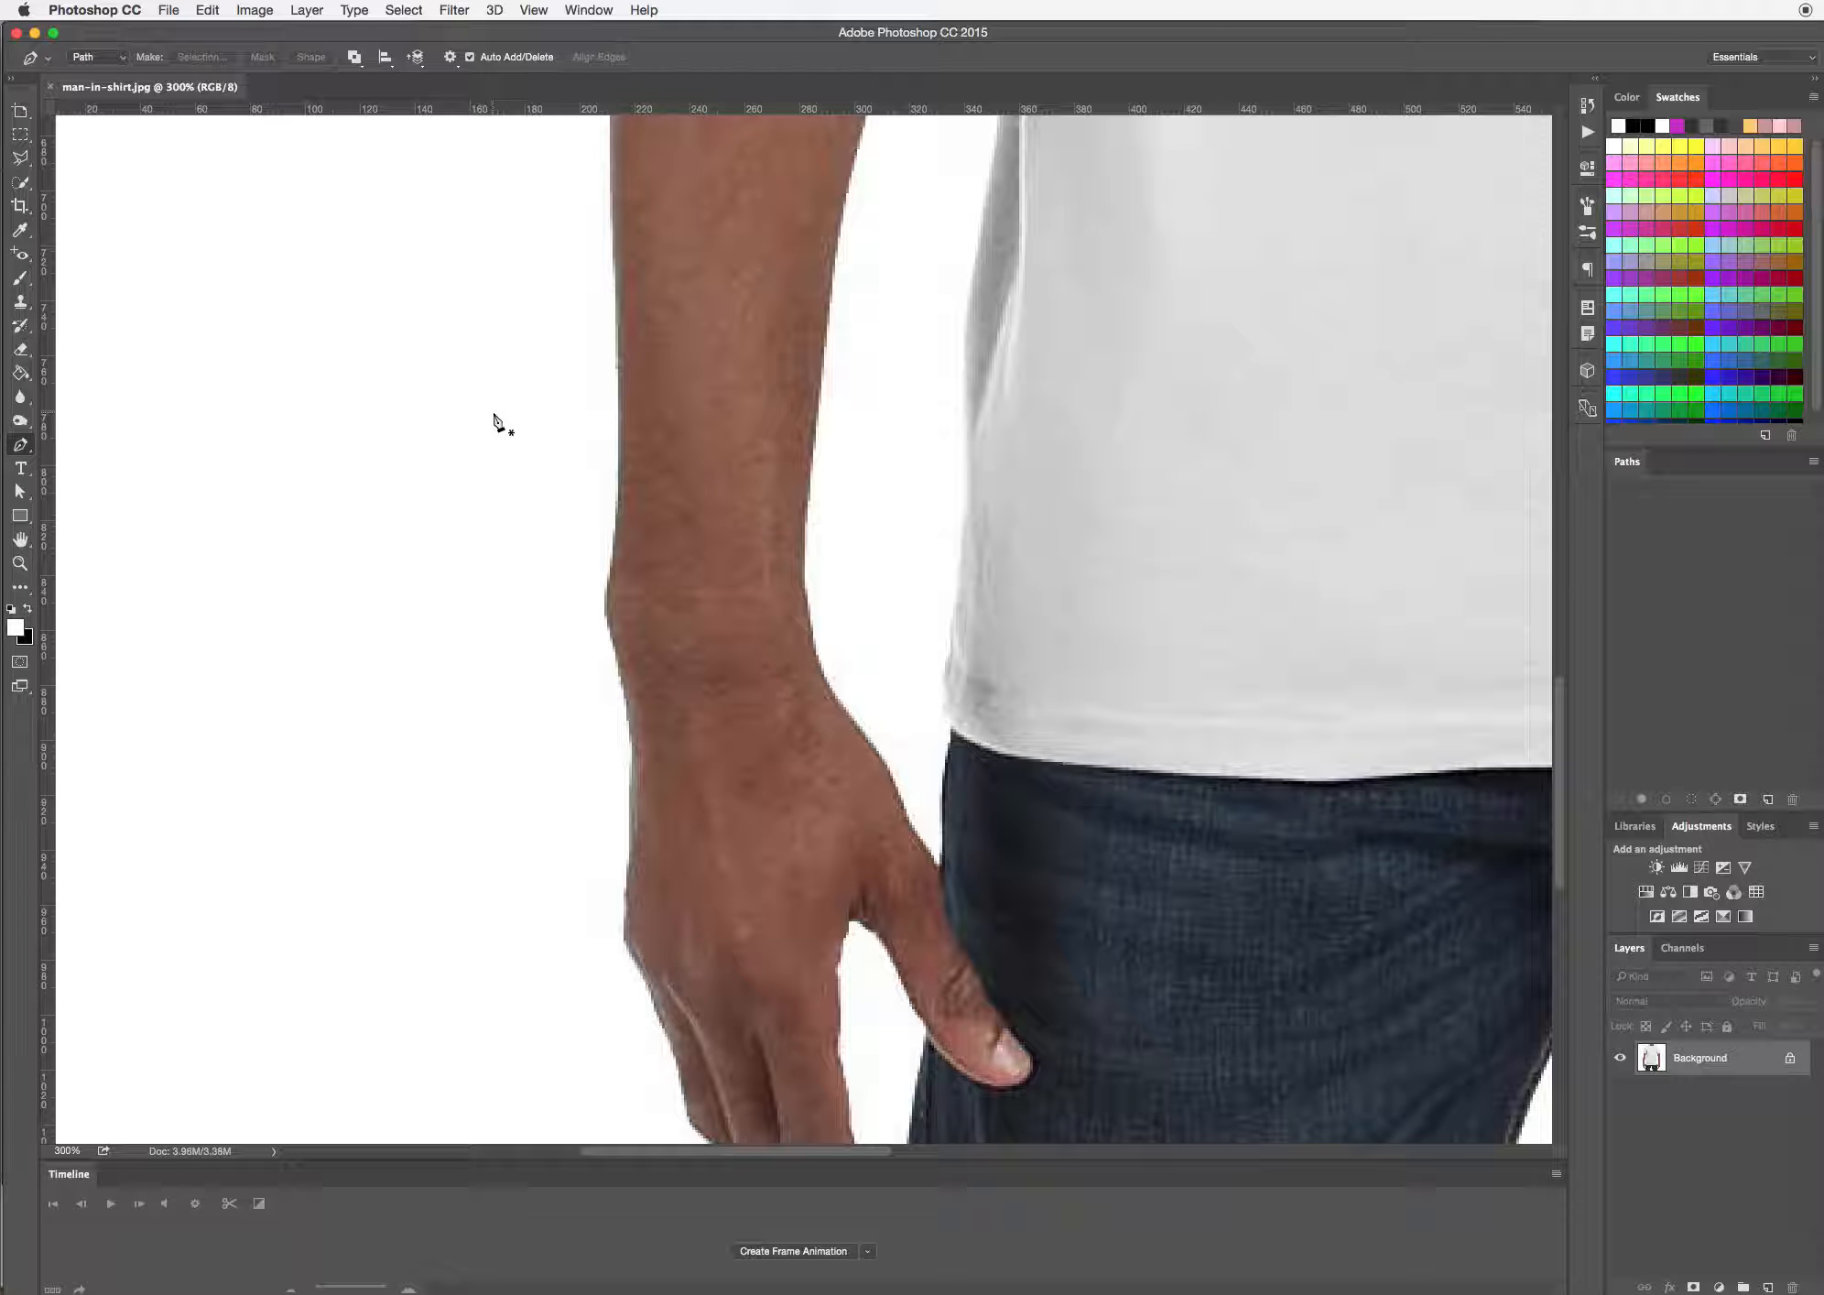
pyautogui.moveTo(570, 753); pyautogui.dragTo(421, 314)
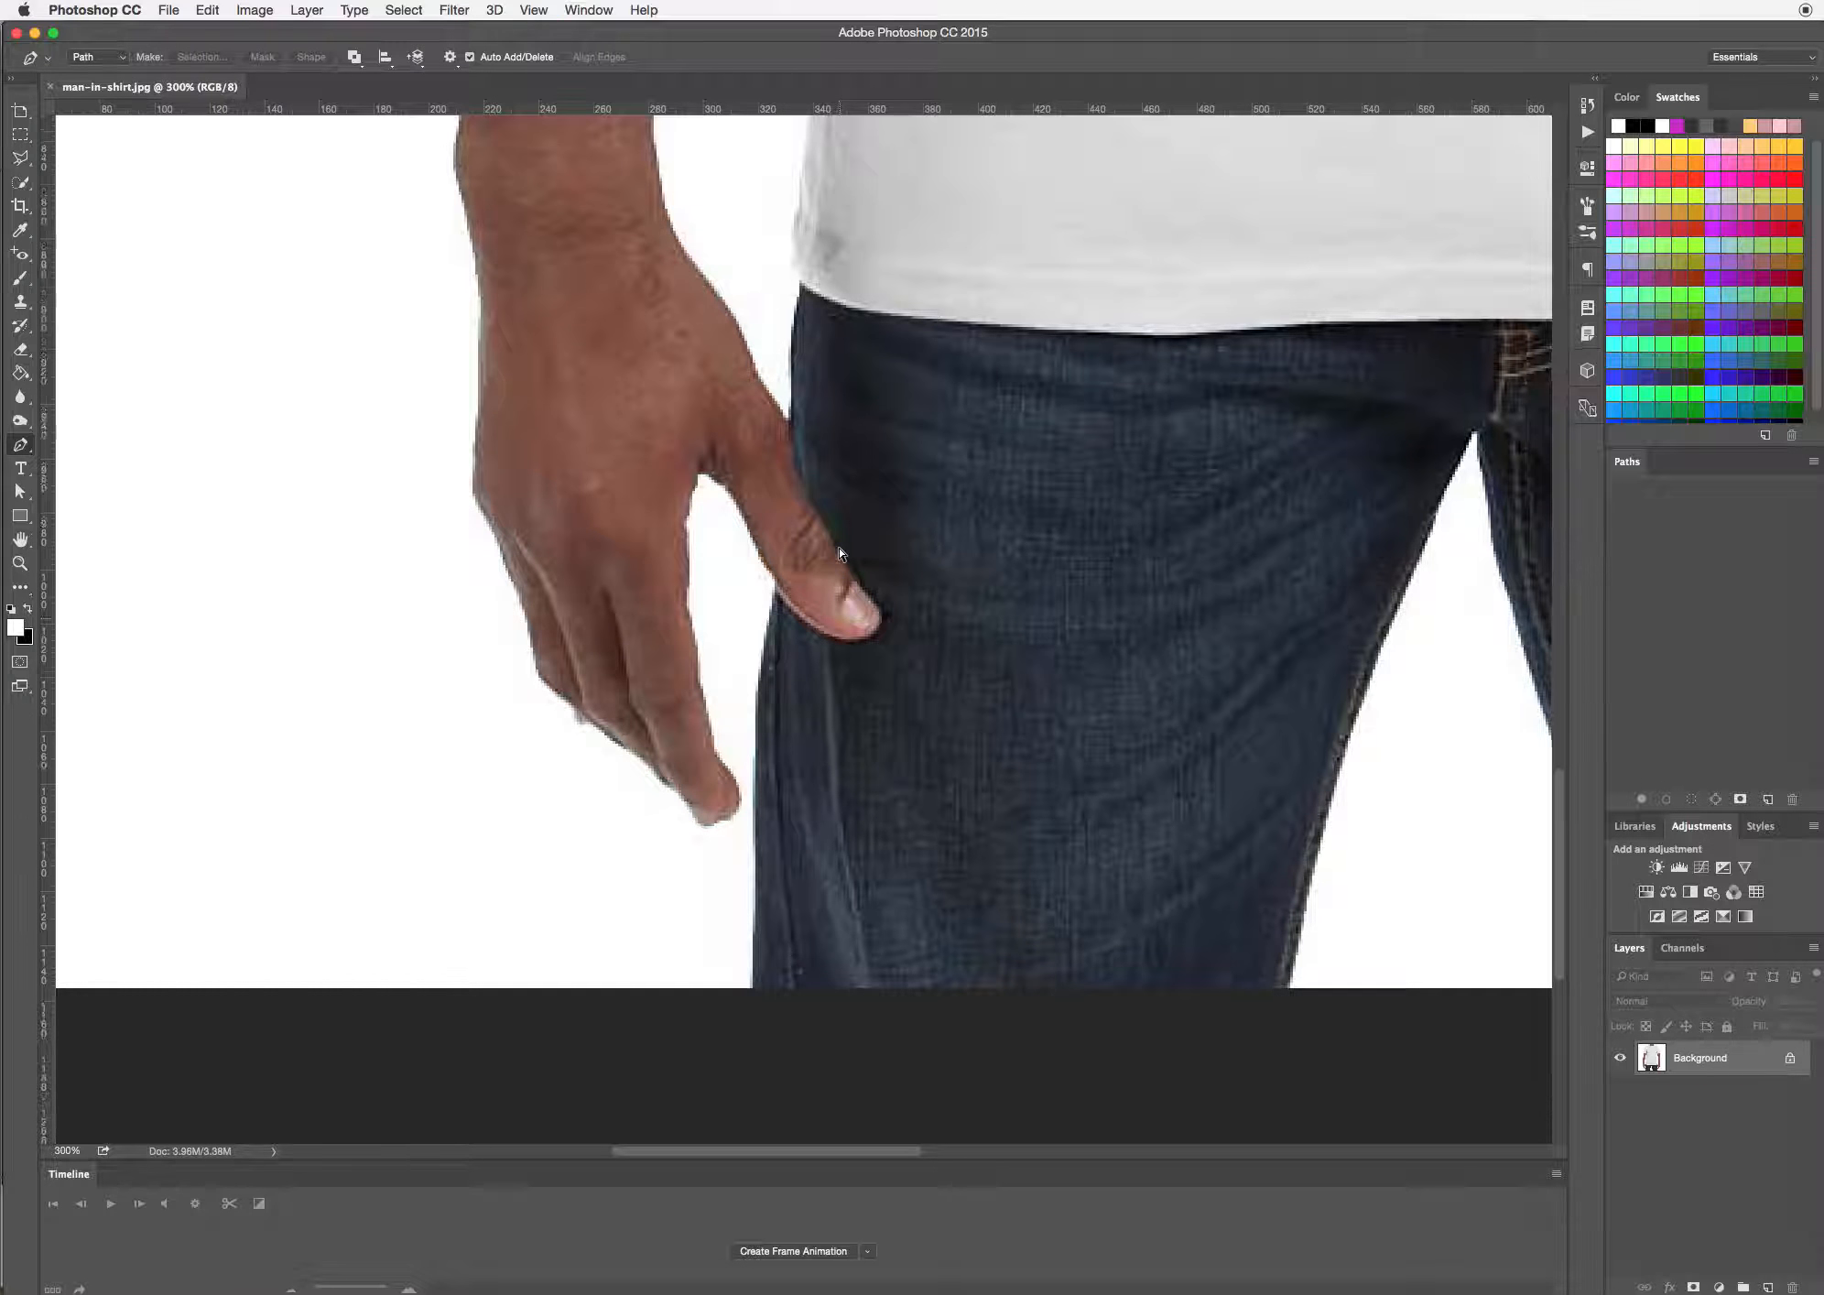
pyautogui.press('super+minus')
pyautogui.press('super+minus')
pyautogui.press('super+minus')
pyautogui.press('super+minus')
pyautogui.press('super+minus')
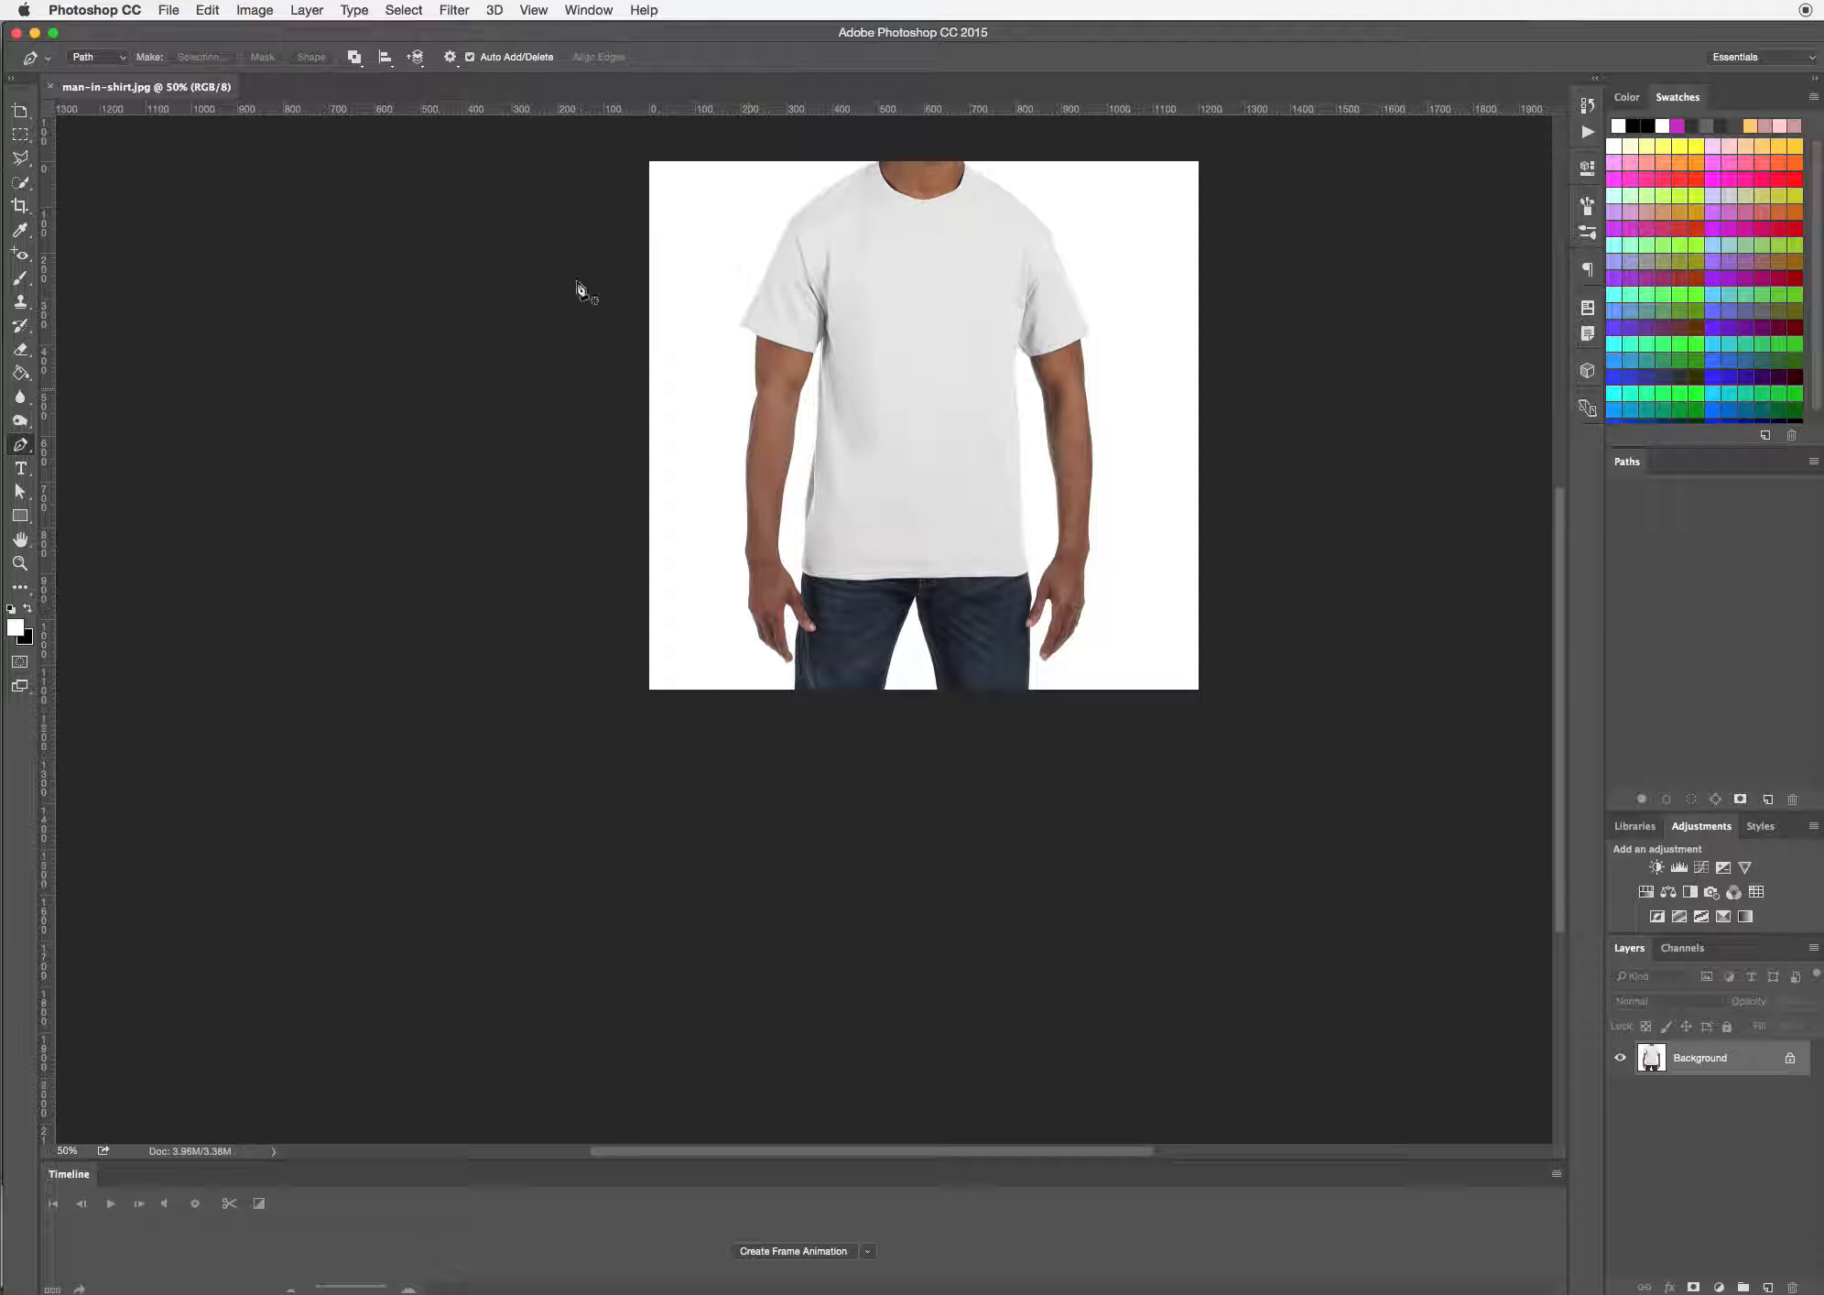
# Crop the bottom of the photo to a height of about 927 px, just below the shirt's hem
pyautogui.click(20, 207)
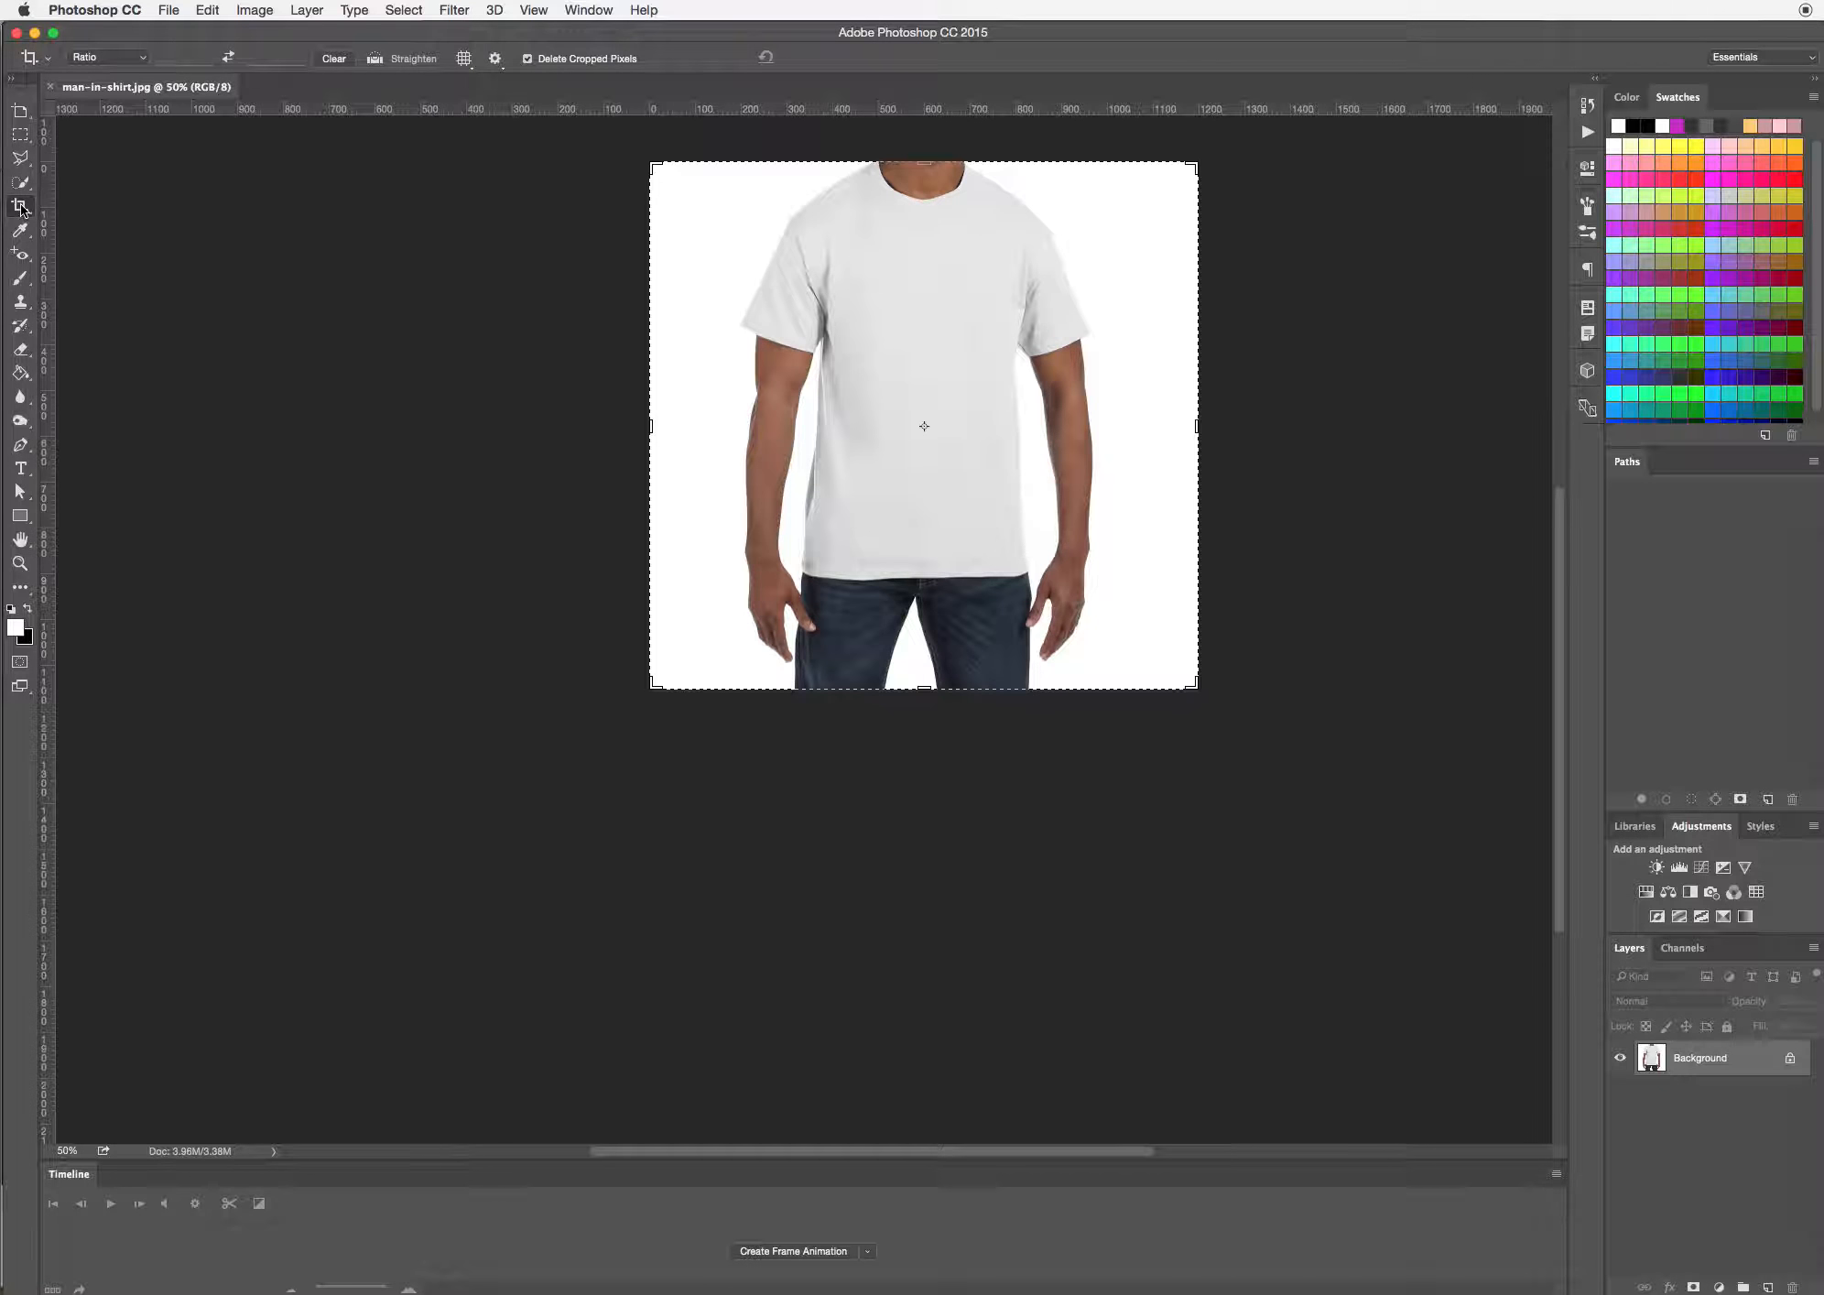
pyautogui.moveTo(920, 693); pyautogui.dragTo(925, 641)
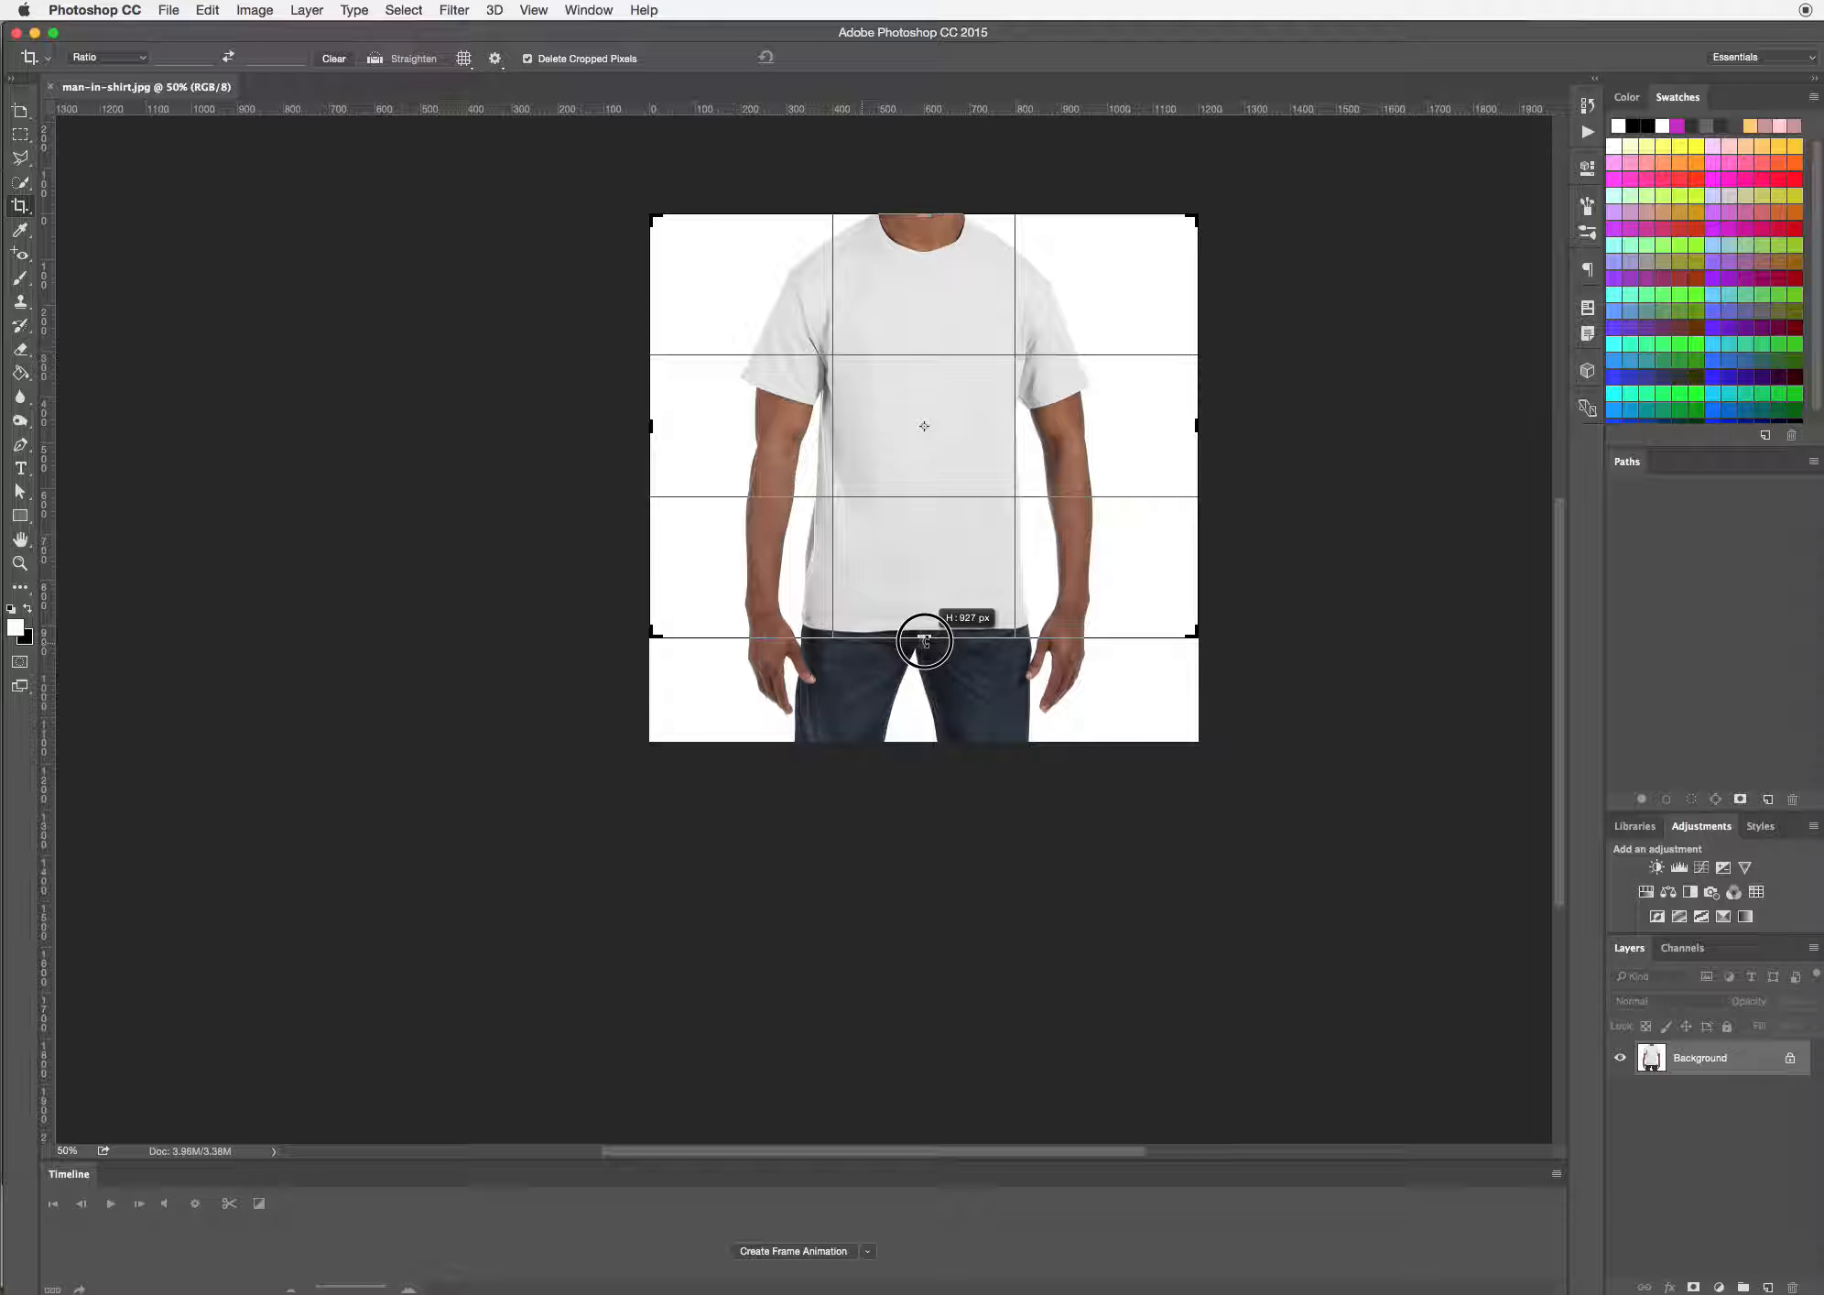
pyautogui.moveTo(924, 641); pyautogui.dragTo(925, 643)
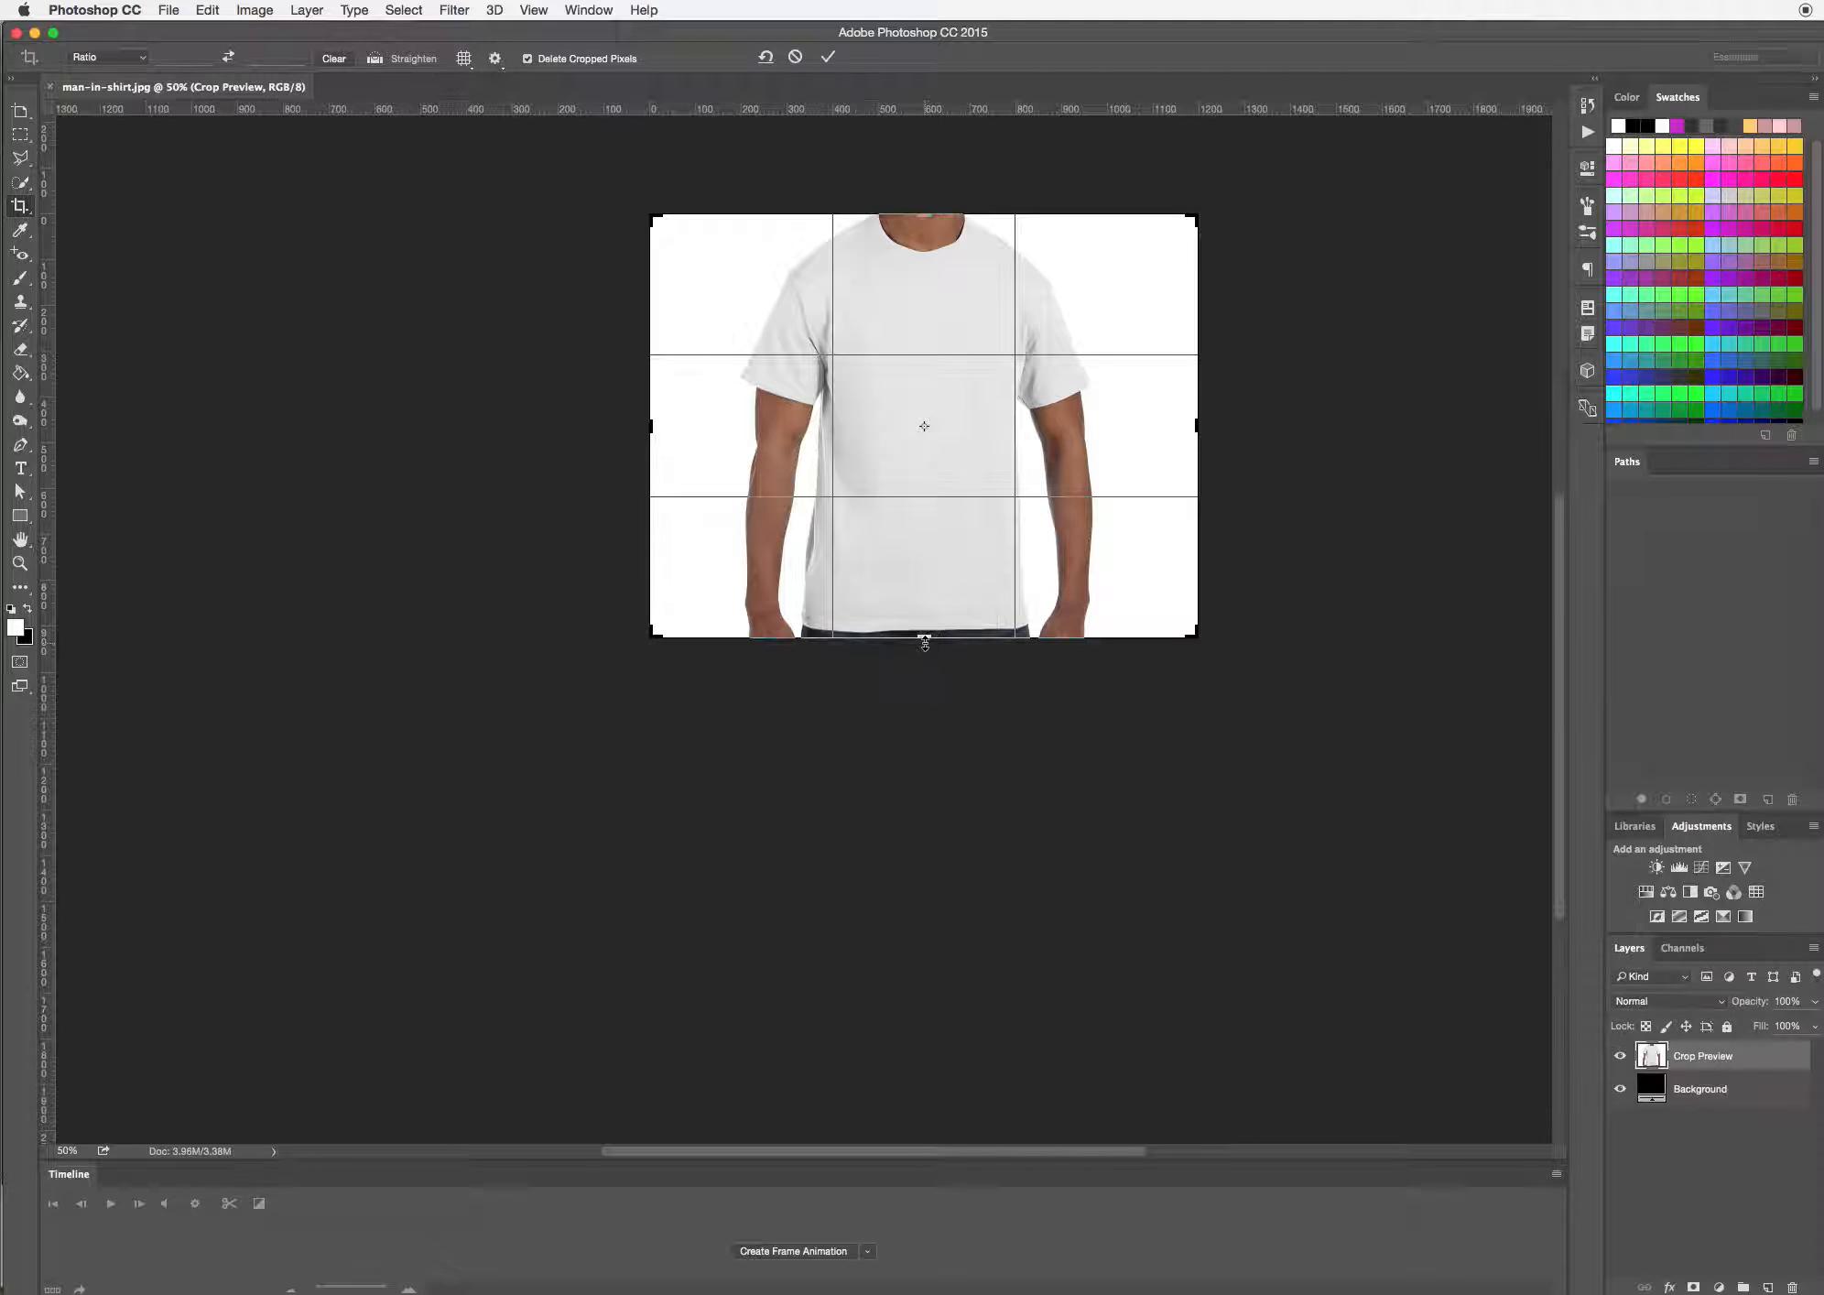
pyautogui.click(828, 57)
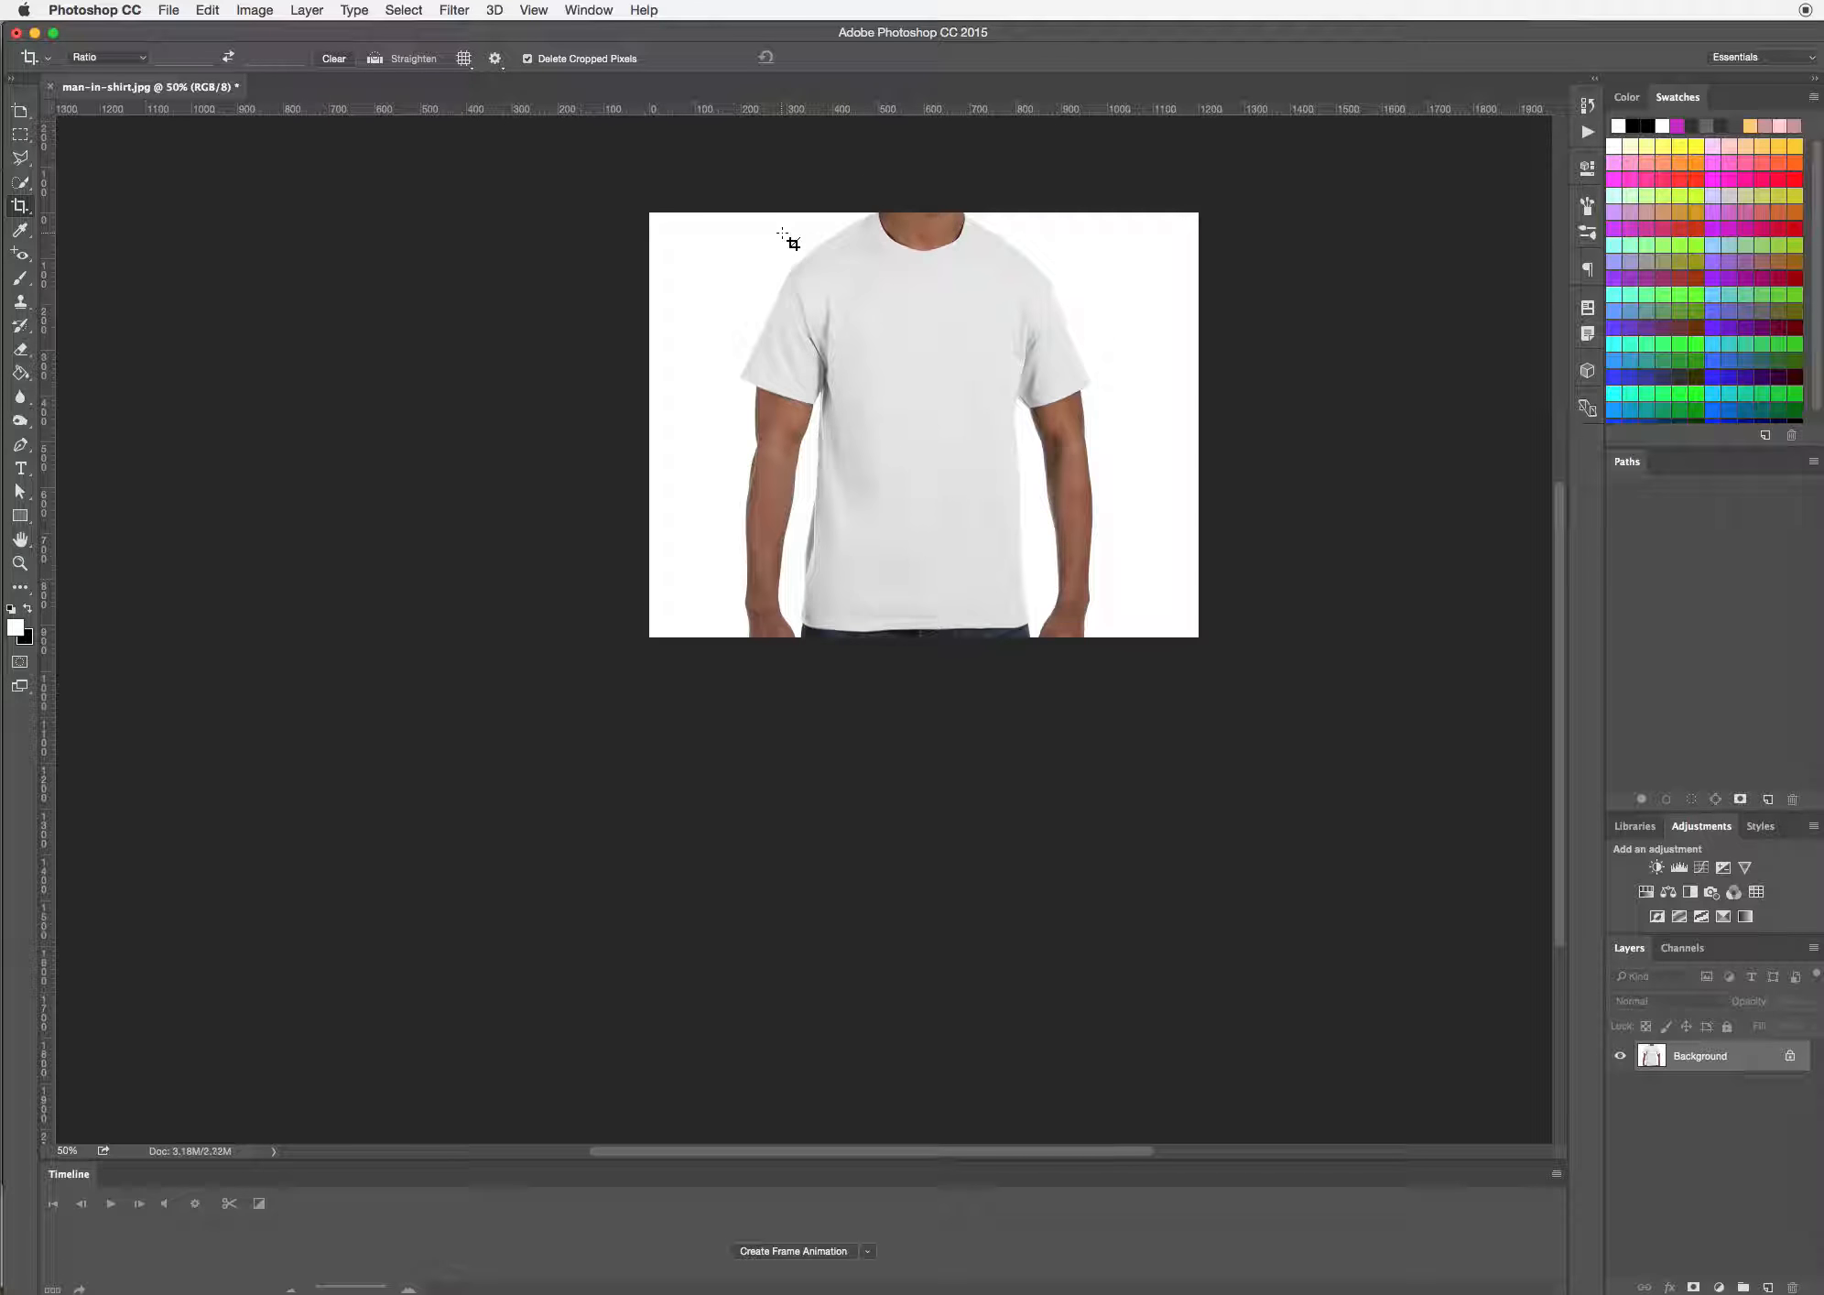
# Start a Pen path at the photo's lower edge on the left arm's outer side and trace it up past the wrist
pyautogui.press('super')
pyautogui.press('super+plus')
pyautogui.press('super+plus')
pyautogui.press('super+plus')
pyautogui.press('super+plus')
pyautogui.press('super+plus')
pyautogui.press('super+plus')
pyautogui.press('super+plus')
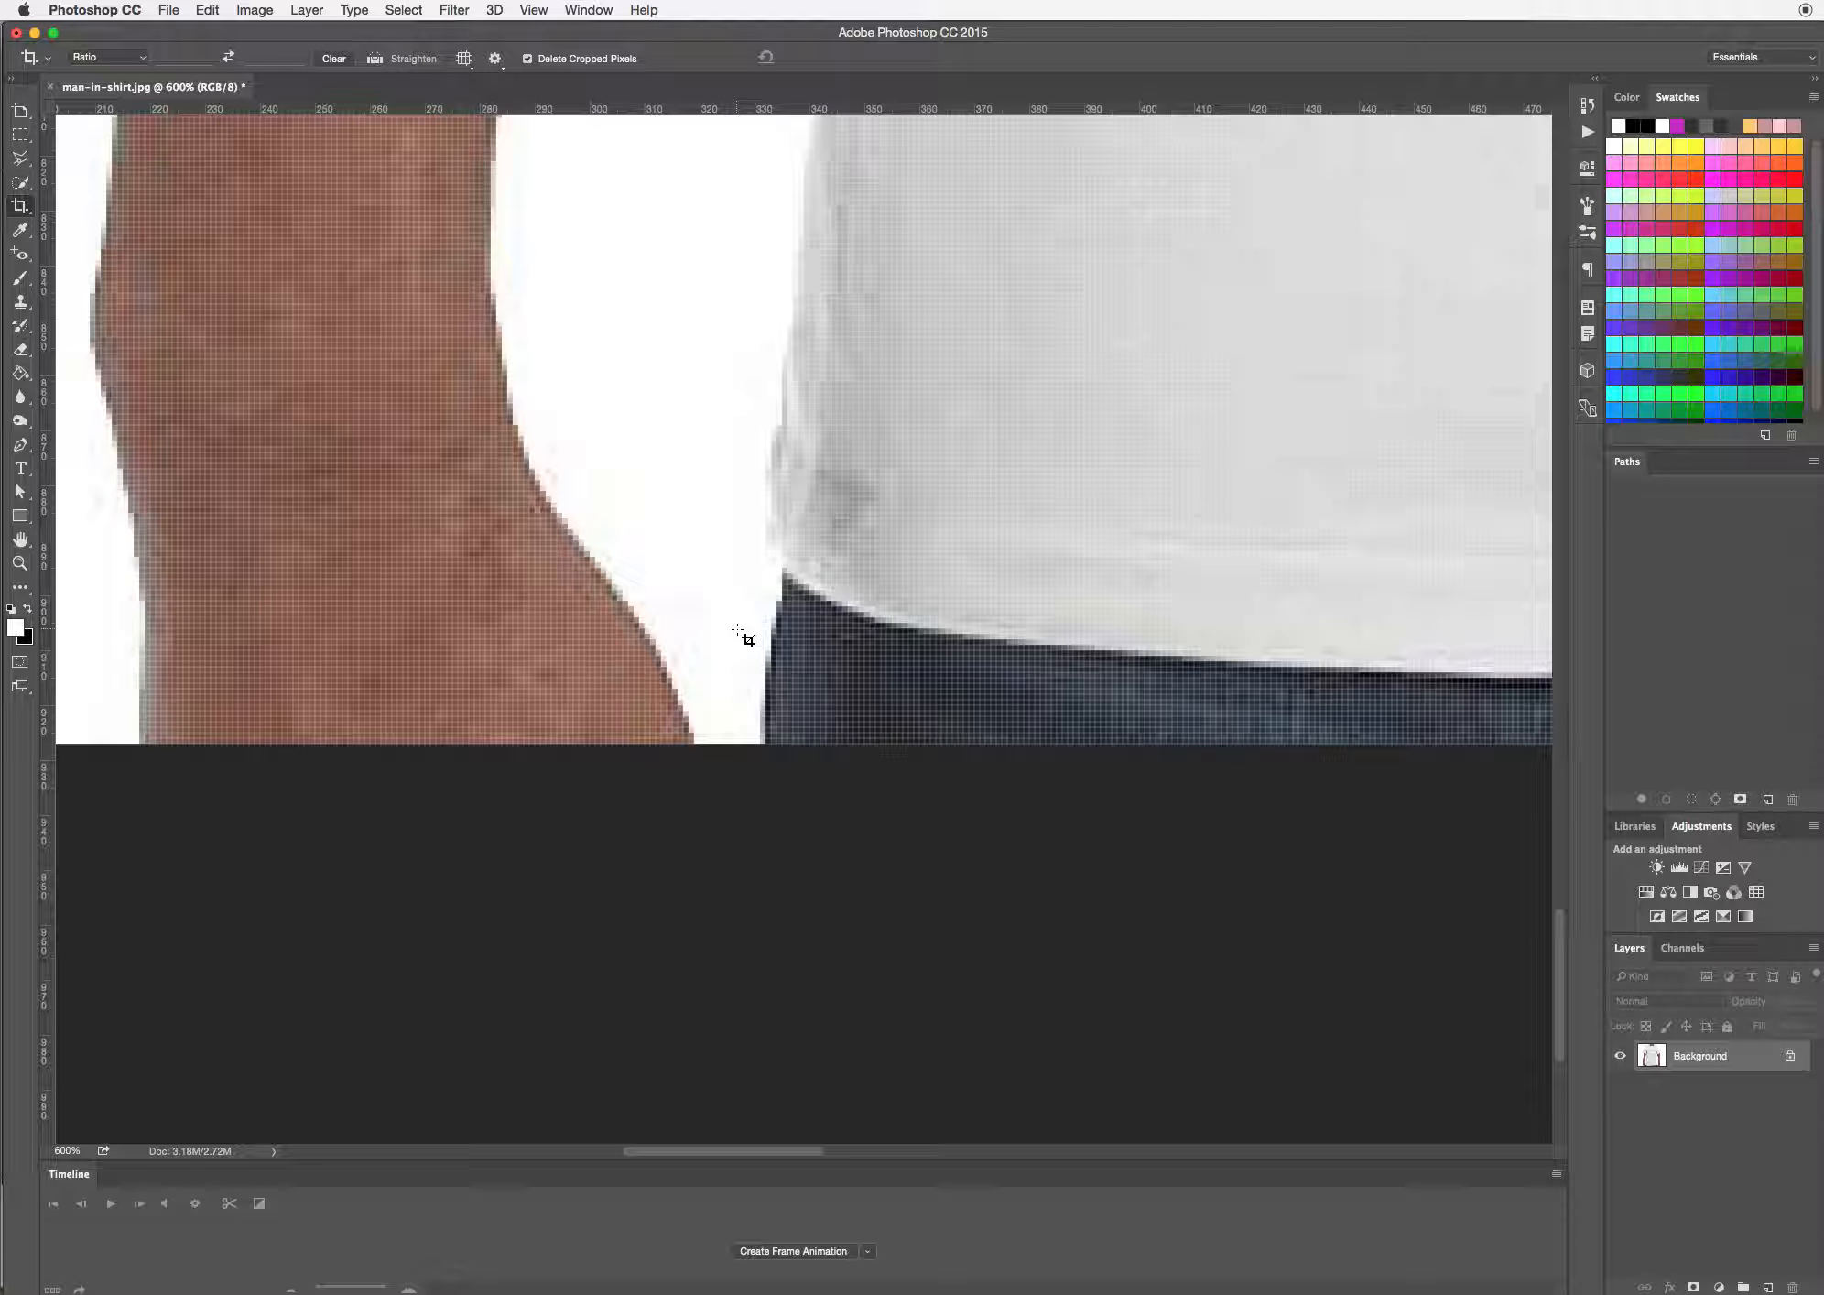
pyautogui.press('super+minus')
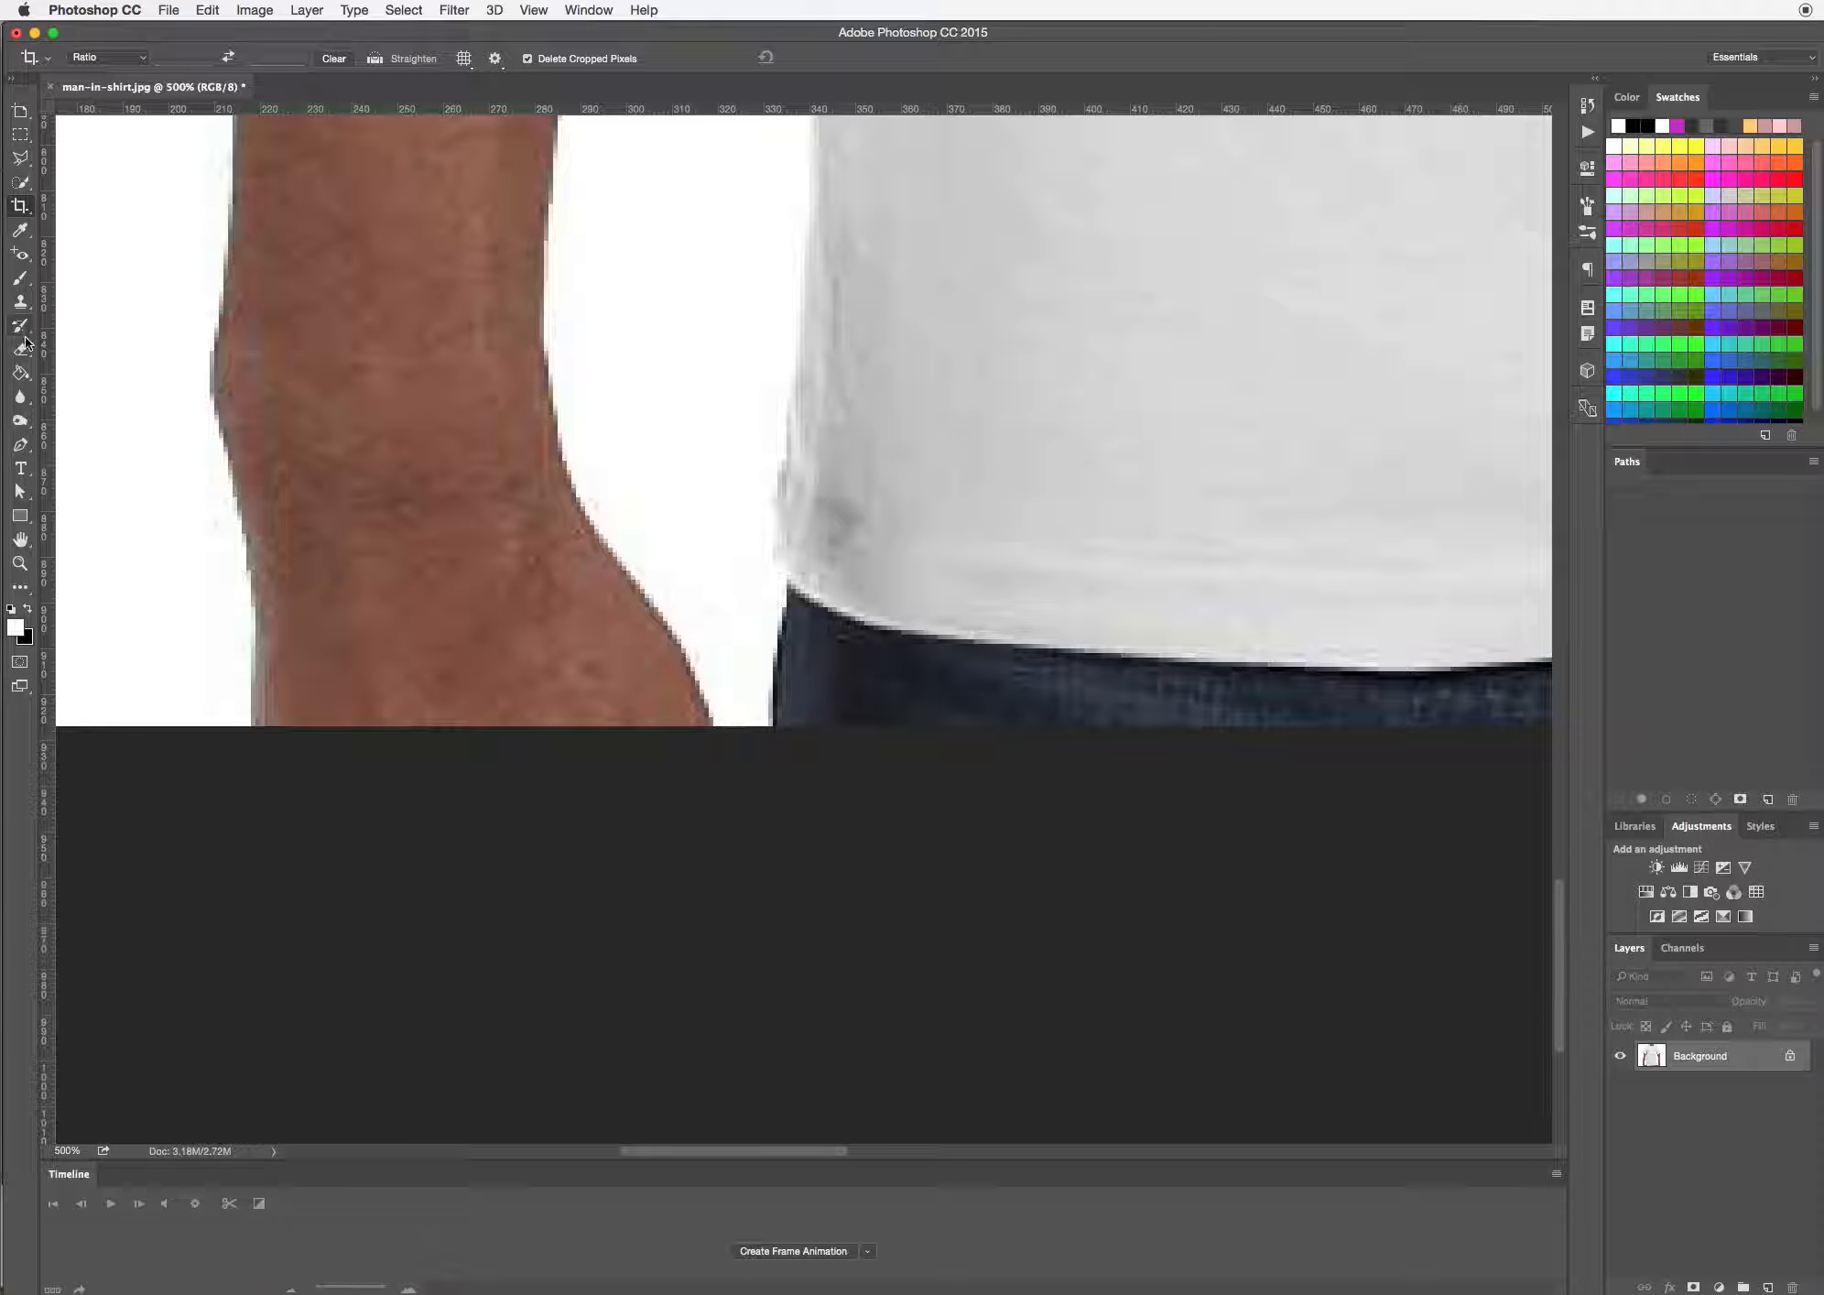
pyautogui.click(20, 444)
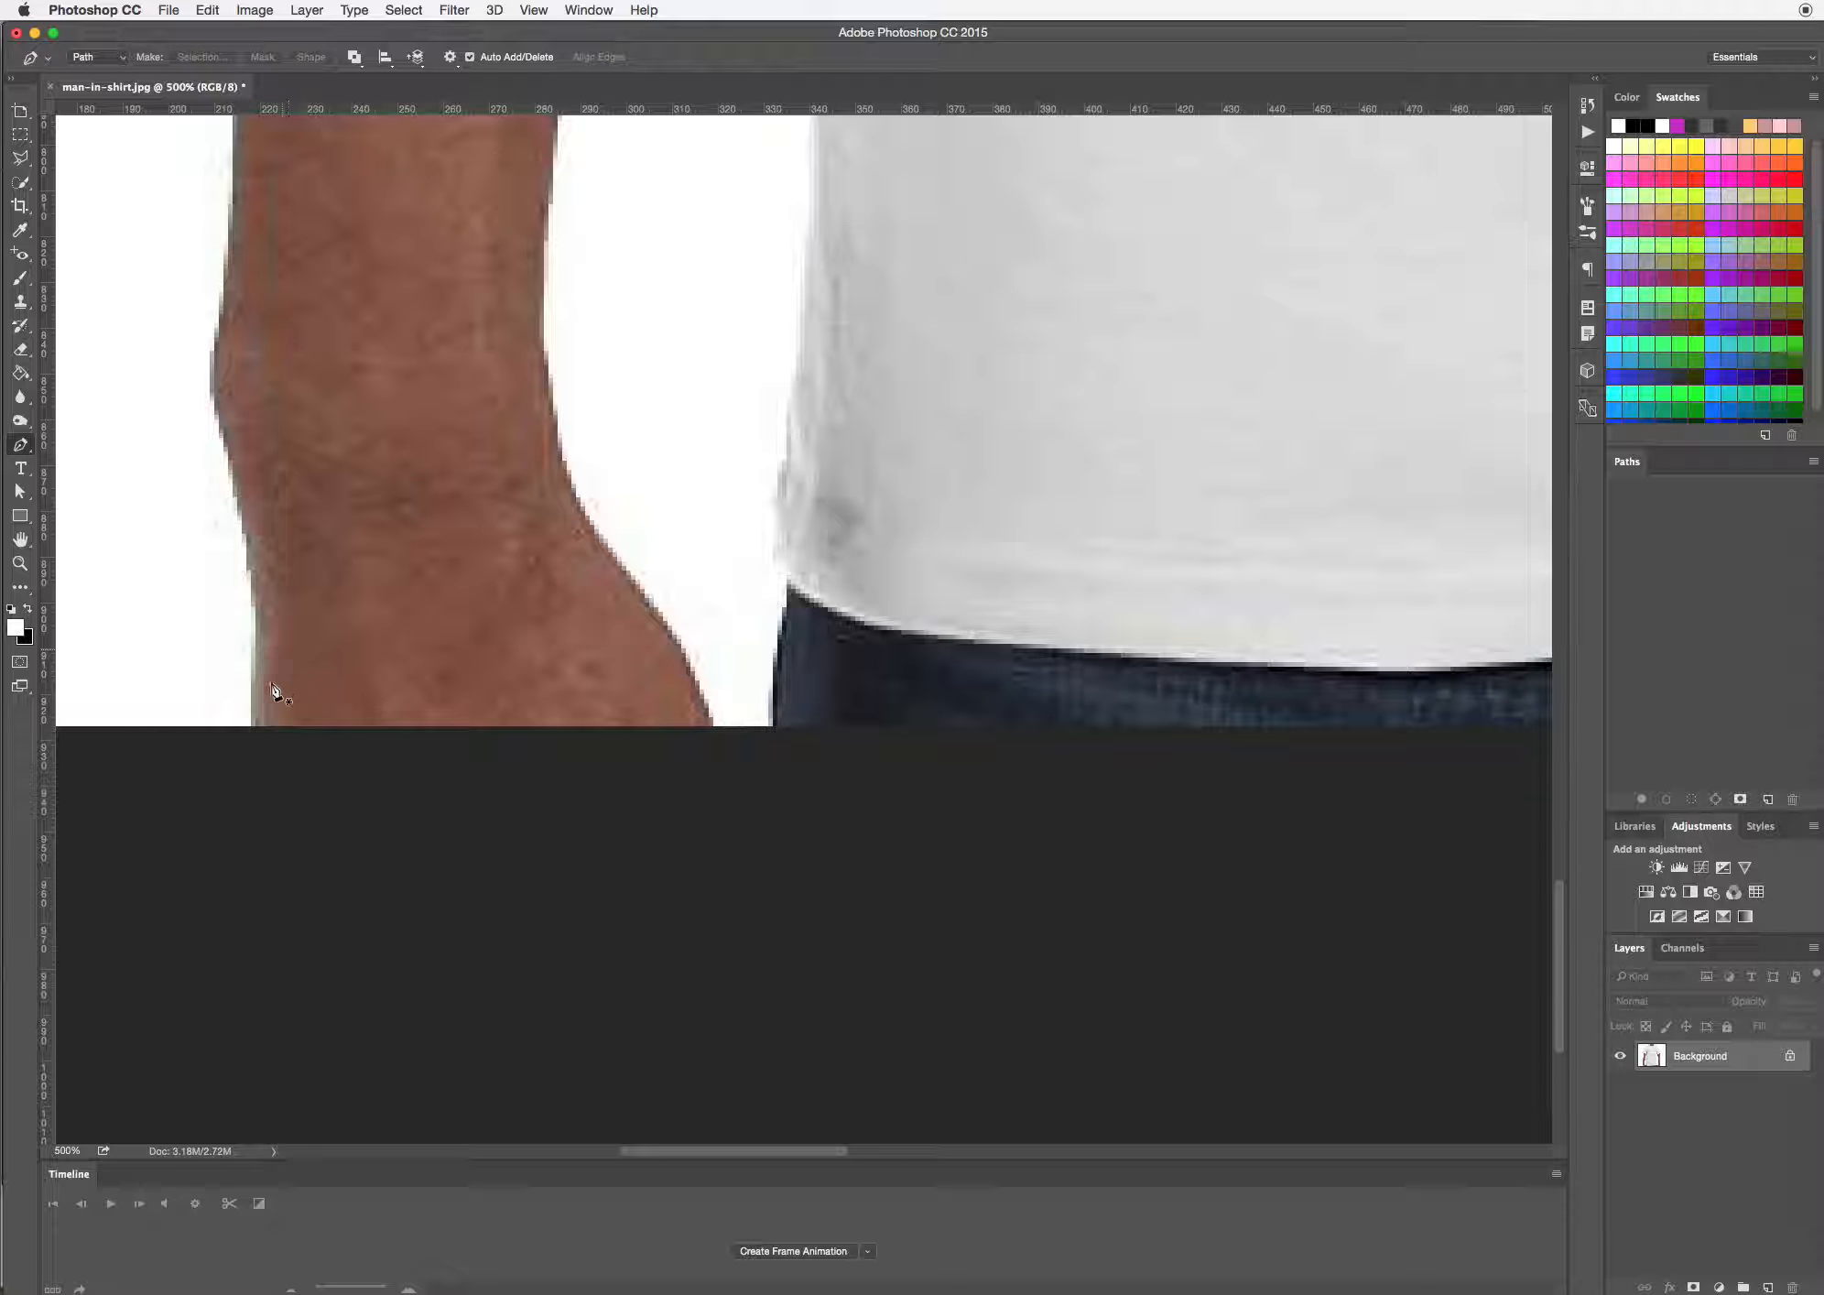
pyautogui.click(251, 728)
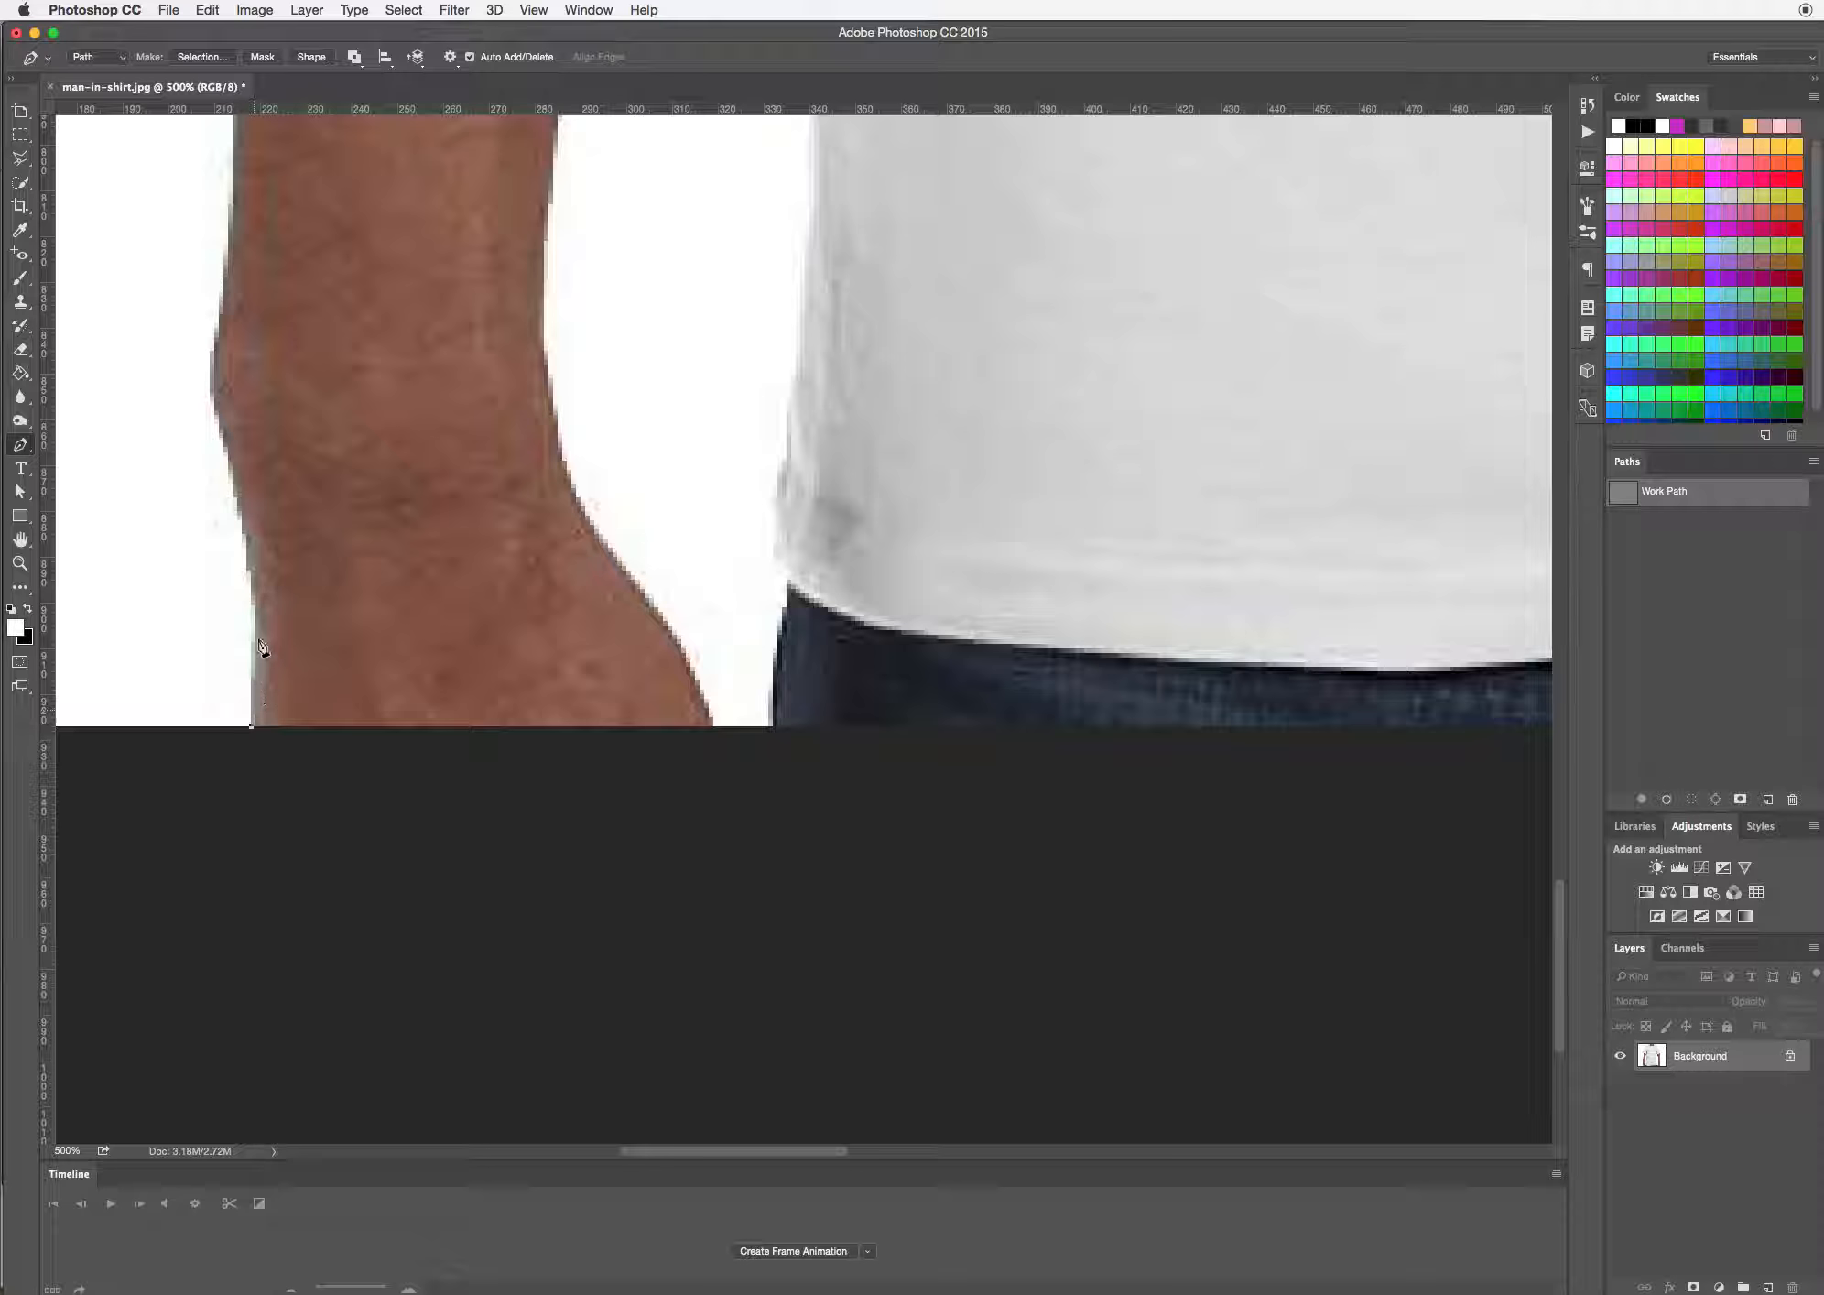
pyautogui.click(251, 593)
pyautogui.moveTo(286, 557); pyautogui.dragTo(740, 894)
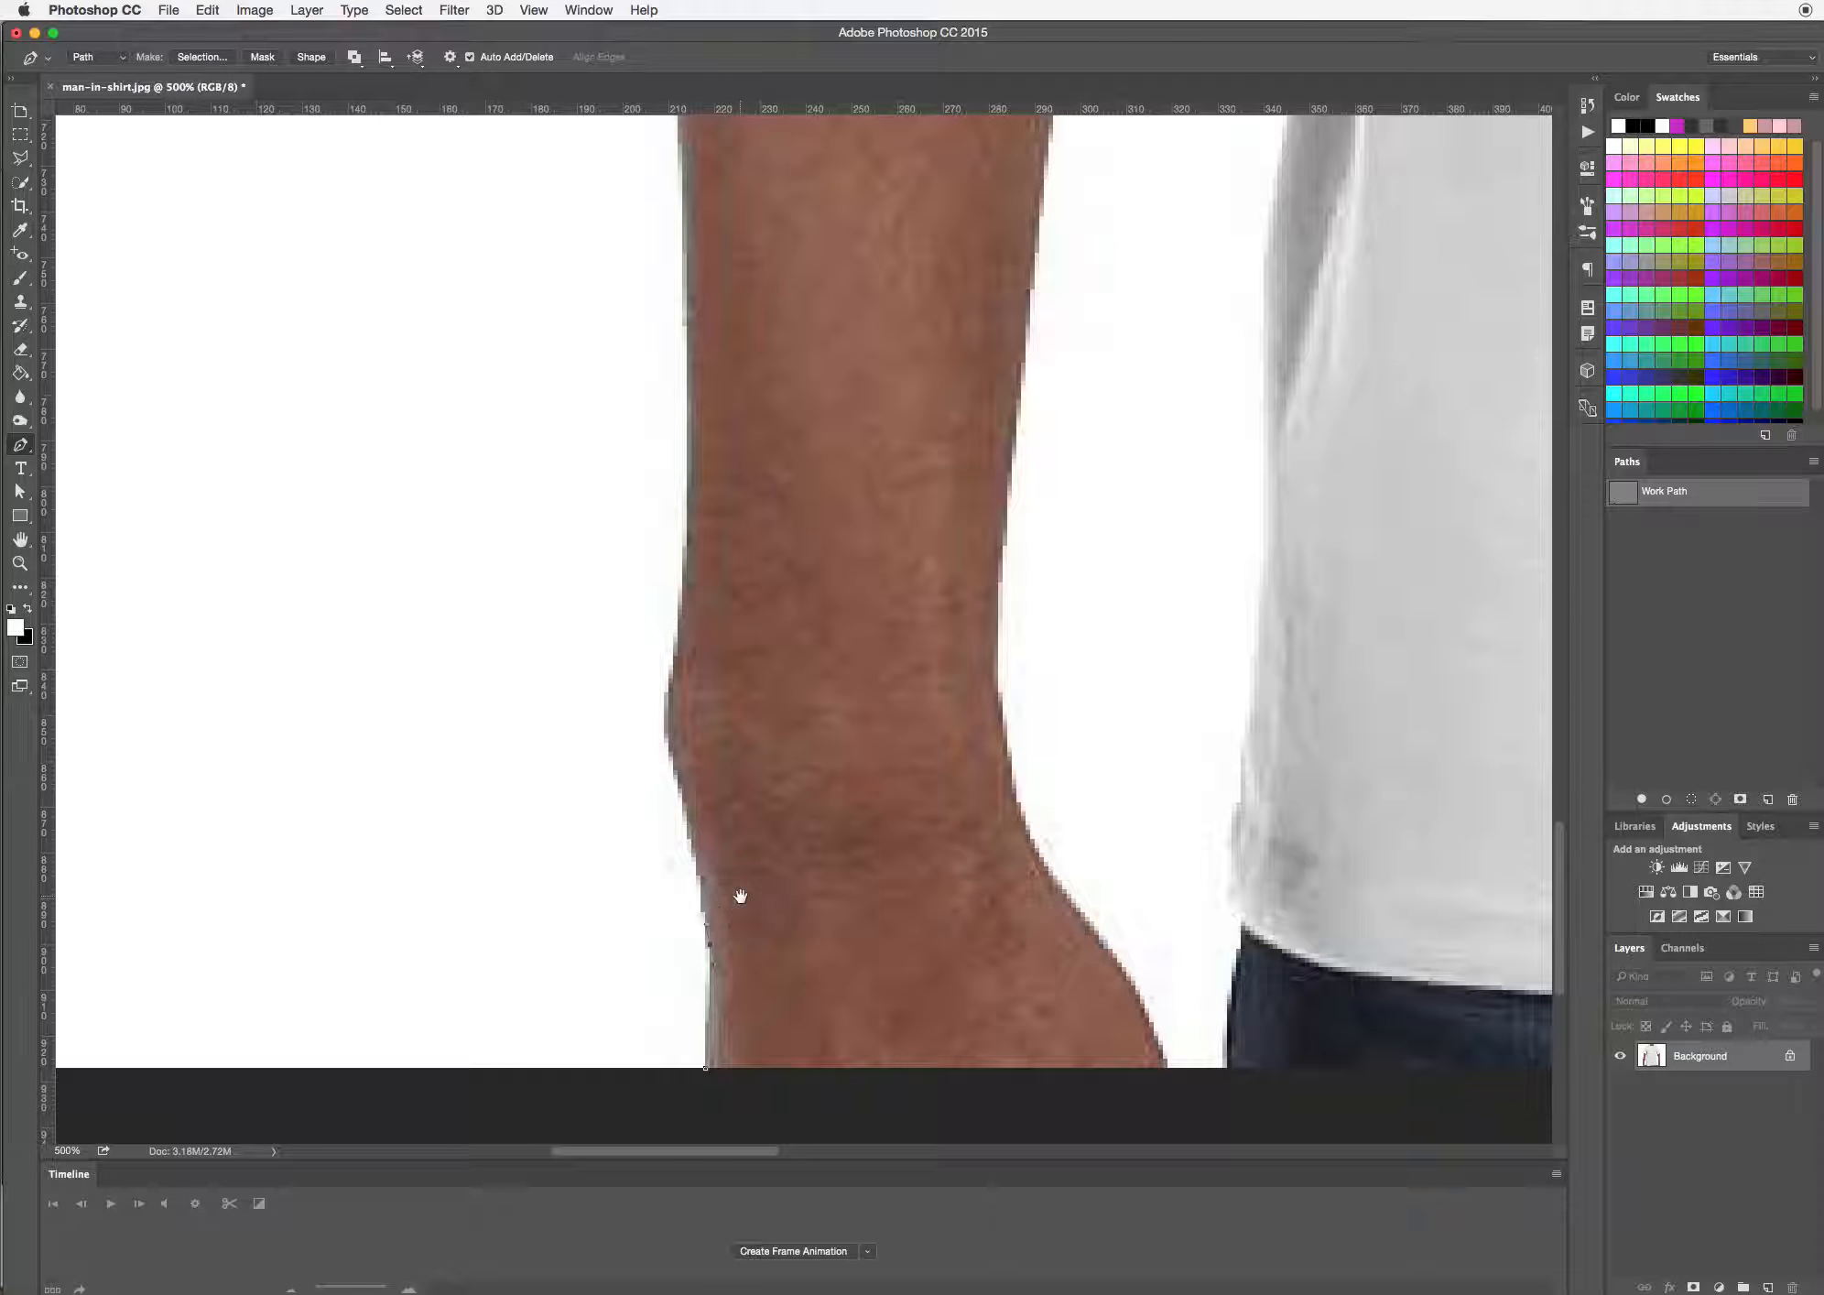
pyautogui.click(670, 746)
pyautogui.moveTo(670, 685); pyautogui.dragTo(781, 927)
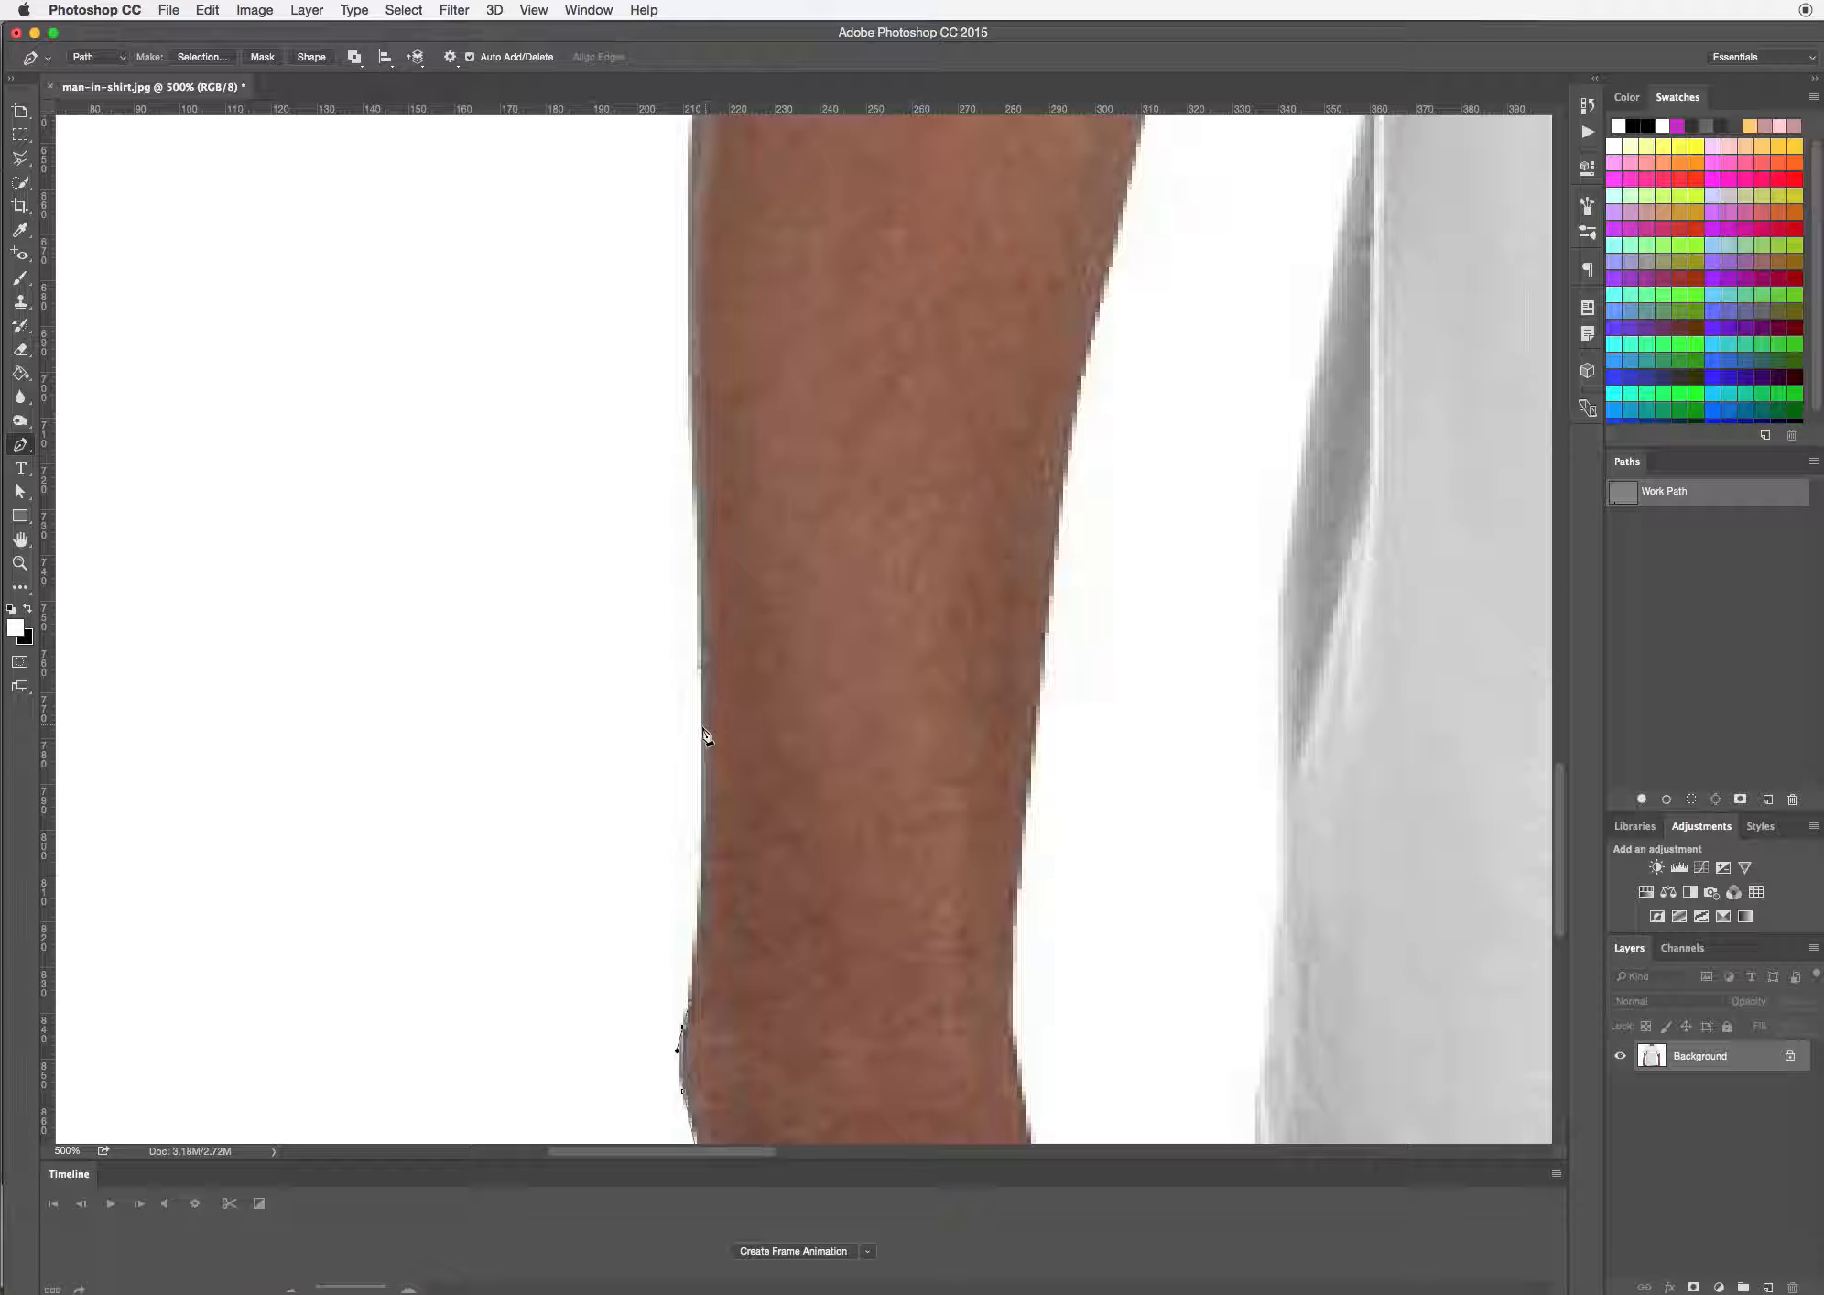
# Continue the path up the outer edge of the left forearm with smooth anchor points
pyautogui.moveTo(702, 732); pyautogui.dragTo(694, 620)
pyautogui.moveTo(711, 859); pyautogui.dragTo(714, 865)
pyautogui.moveTo(711, 867); pyautogui.dragTo(720, 885)
pyautogui.click(692, 614)
pyautogui.click(712, 884)
pyautogui.click(689, 243)
pyautogui.moveTo(688, 240); pyautogui.dragTo(786, 940)
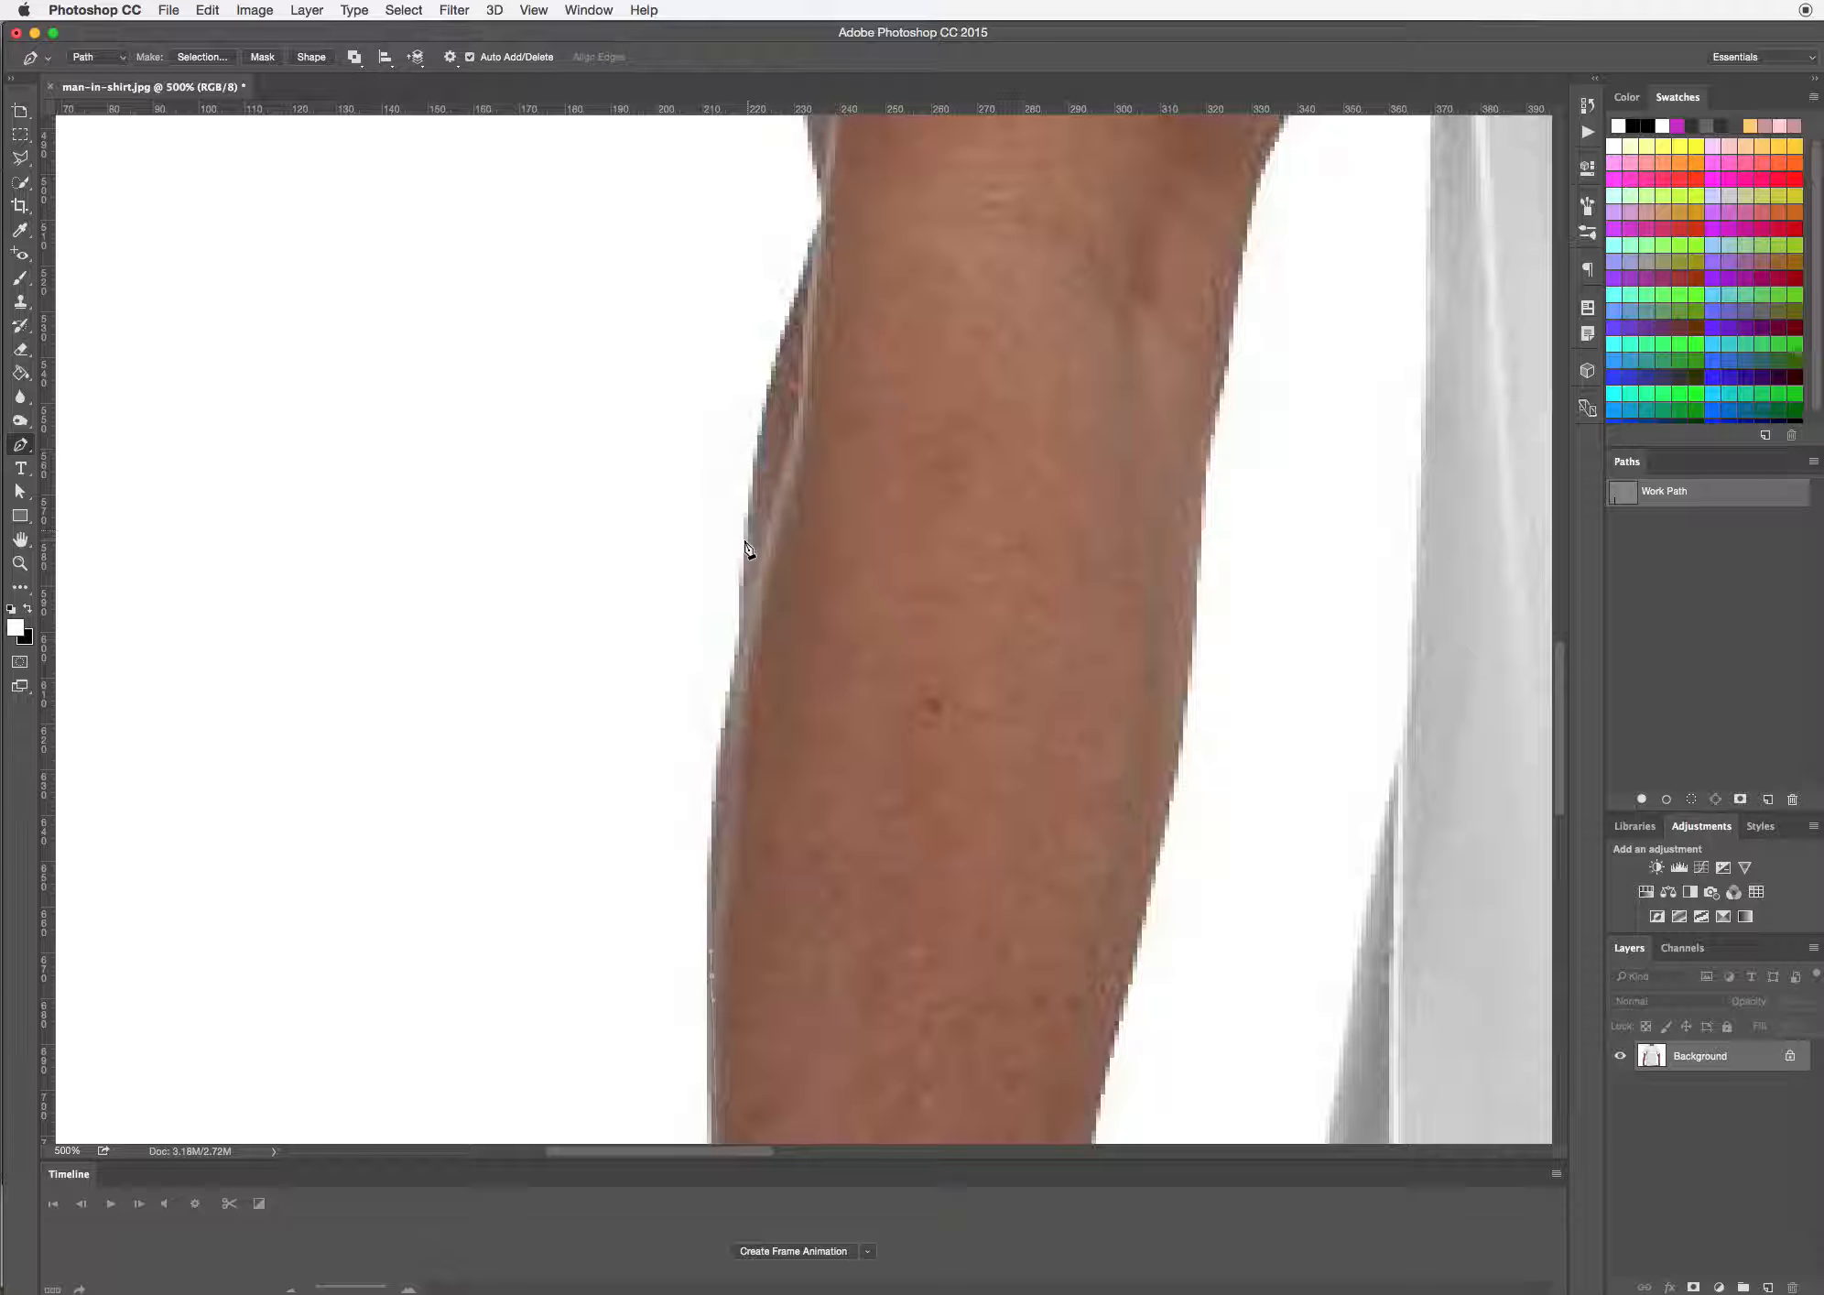
# Trace the path around the left elbow and up the upper arm toward the sleeve
pyautogui.click(730, 688)
pyautogui.moveTo(730, 689); pyautogui.dragTo(734, 664)
pyautogui.moveTo(753, 458); pyautogui.dragTo(753, 409)
pyautogui.moveTo(733, 664); pyautogui.dragTo(742, 644)
pyautogui.moveTo(852, 419); pyautogui.dragTo(743, 965)
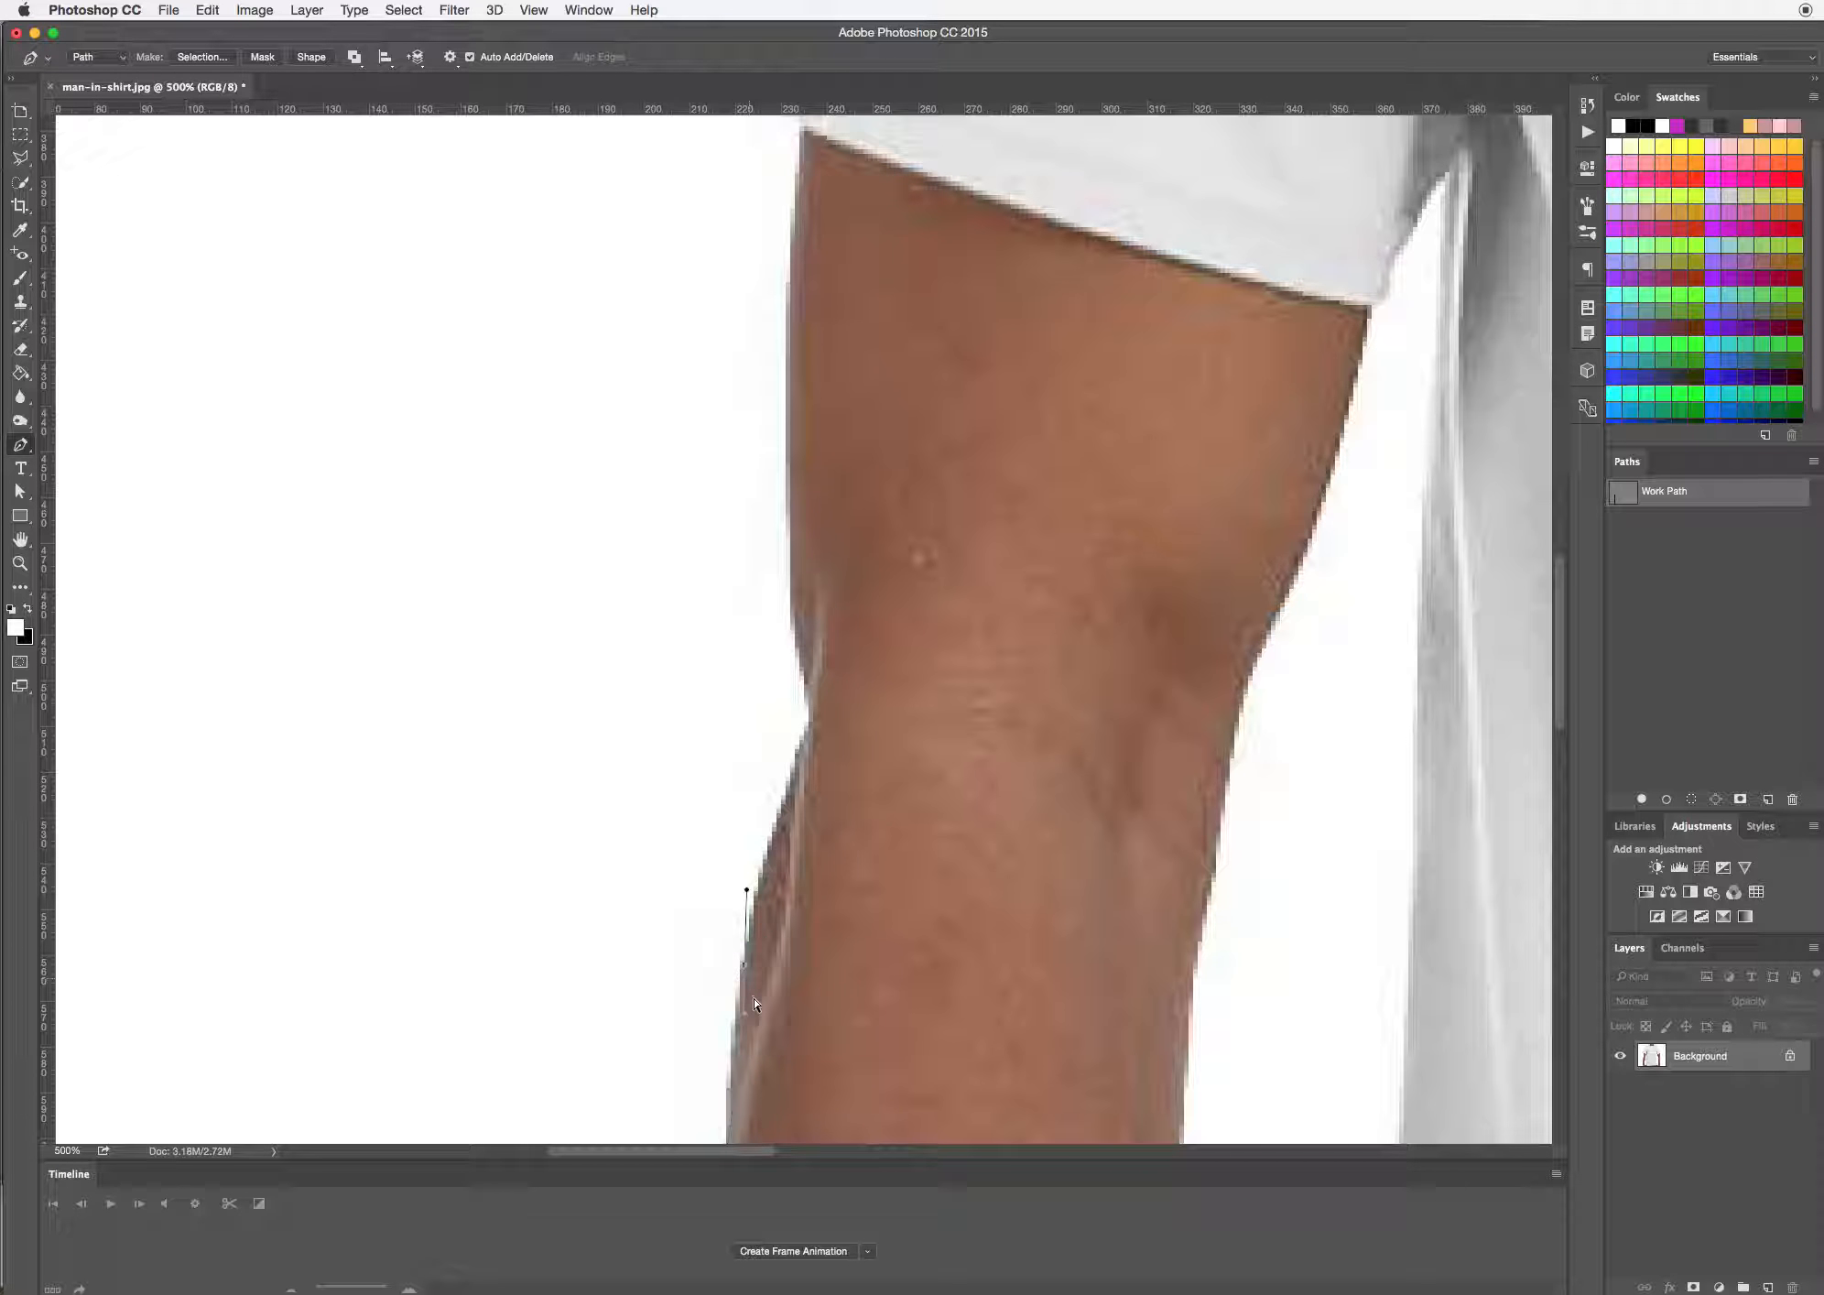
pyautogui.click(744, 1019)
pyautogui.moveTo(747, 889); pyautogui.dragTo(759, 880)
pyautogui.moveTo(805, 722); pyautogui.dragTo(794, 619)
pyautogui.moveTo(785, 369); pyautogui.dragTo(806, 834)
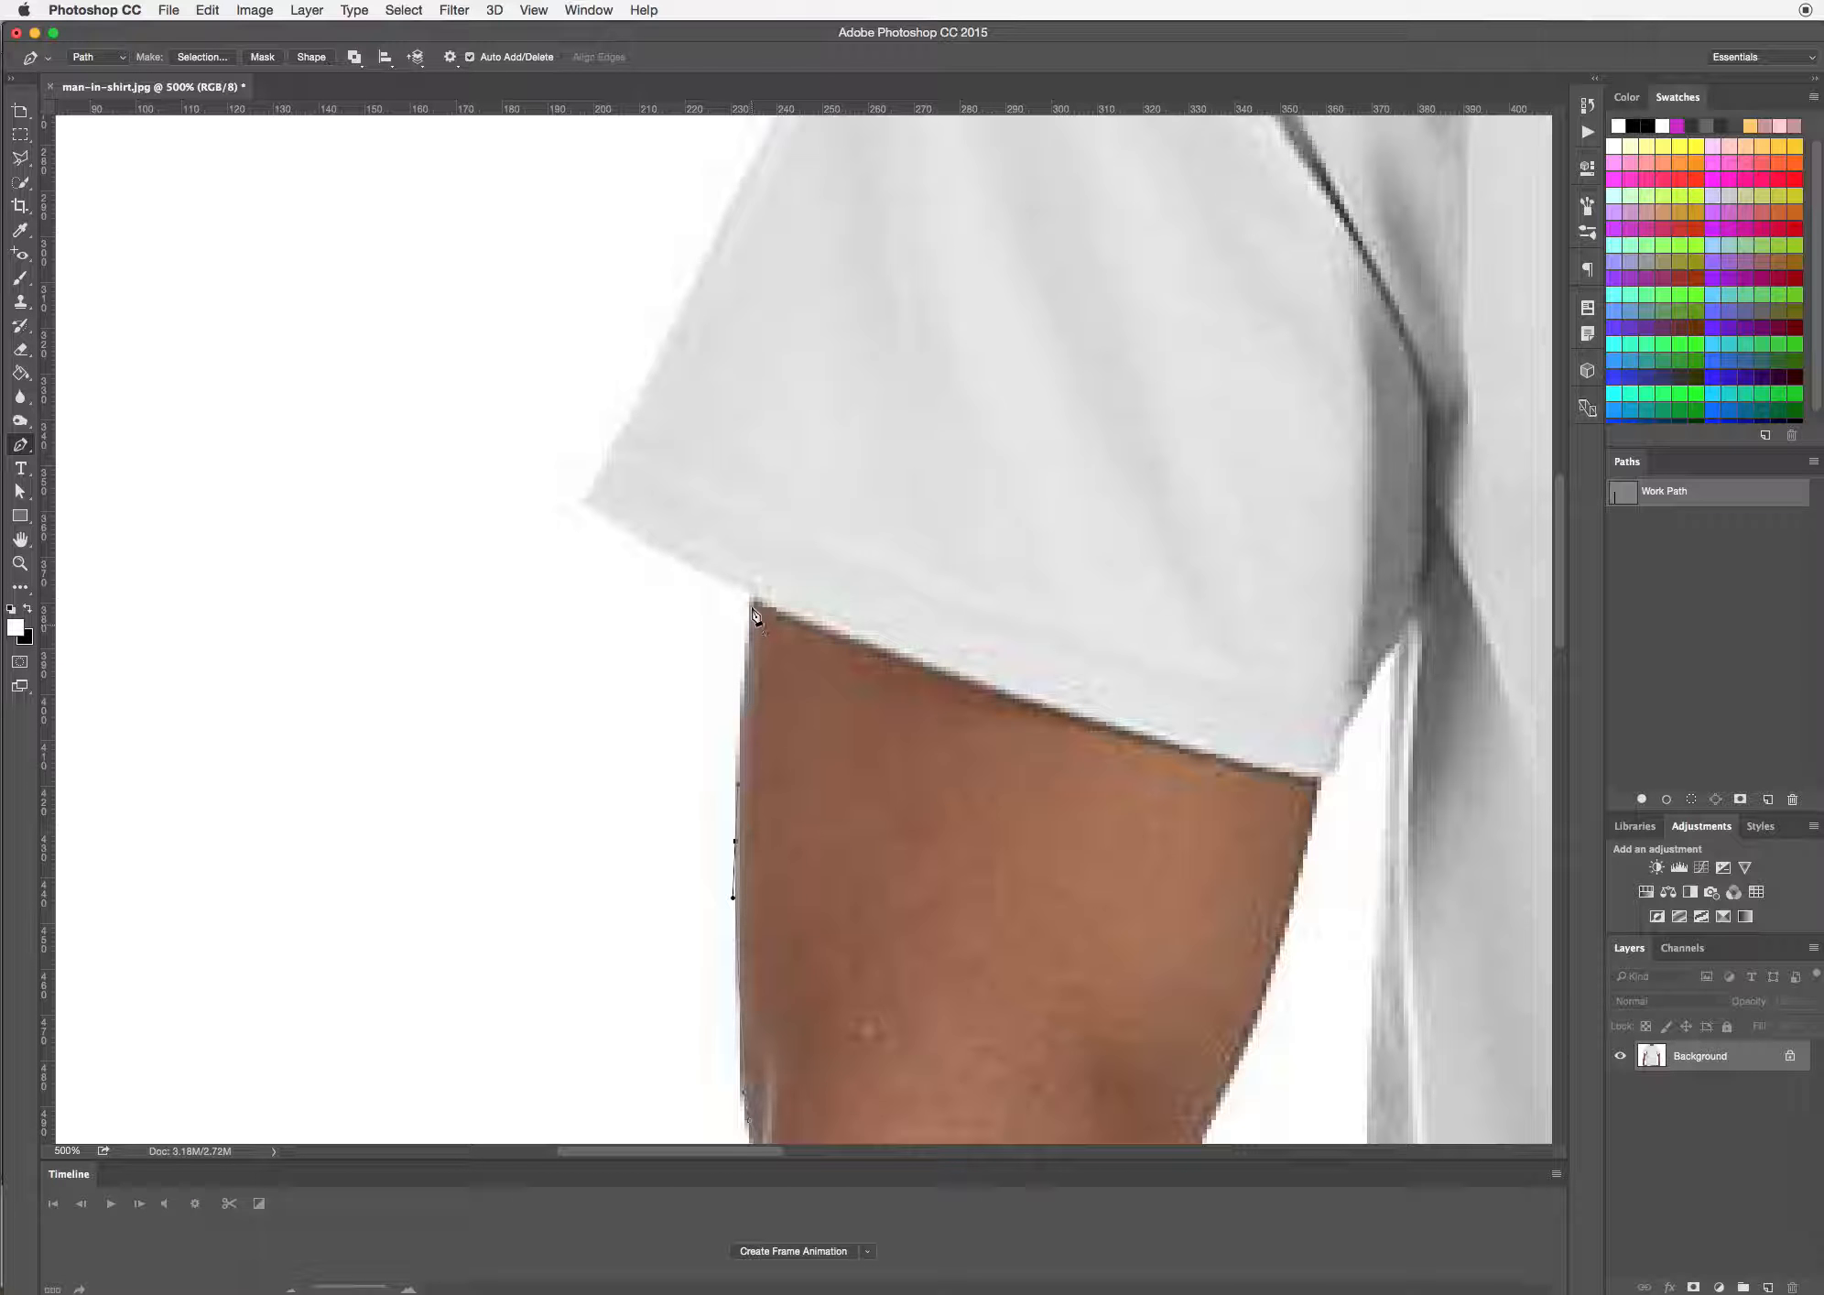
# Continue the path along the left sleeve's hem corner and up its outer edge to the shoulder tip
pyautogui.click(752, 584)
pyautogui.moveTo(752, 586); pyautogui.dragTo(766, 612)
pyautogui.moveTo(589, 502)
pyautogui.mouseDown()
pyautogui.moveTo(571, 491)
pyautogui.moveTo(602, 467)
pyautogui.mouseUp()
pyautogui.moveTo(848, 424); pyautogui.dragTo(685, 1177)
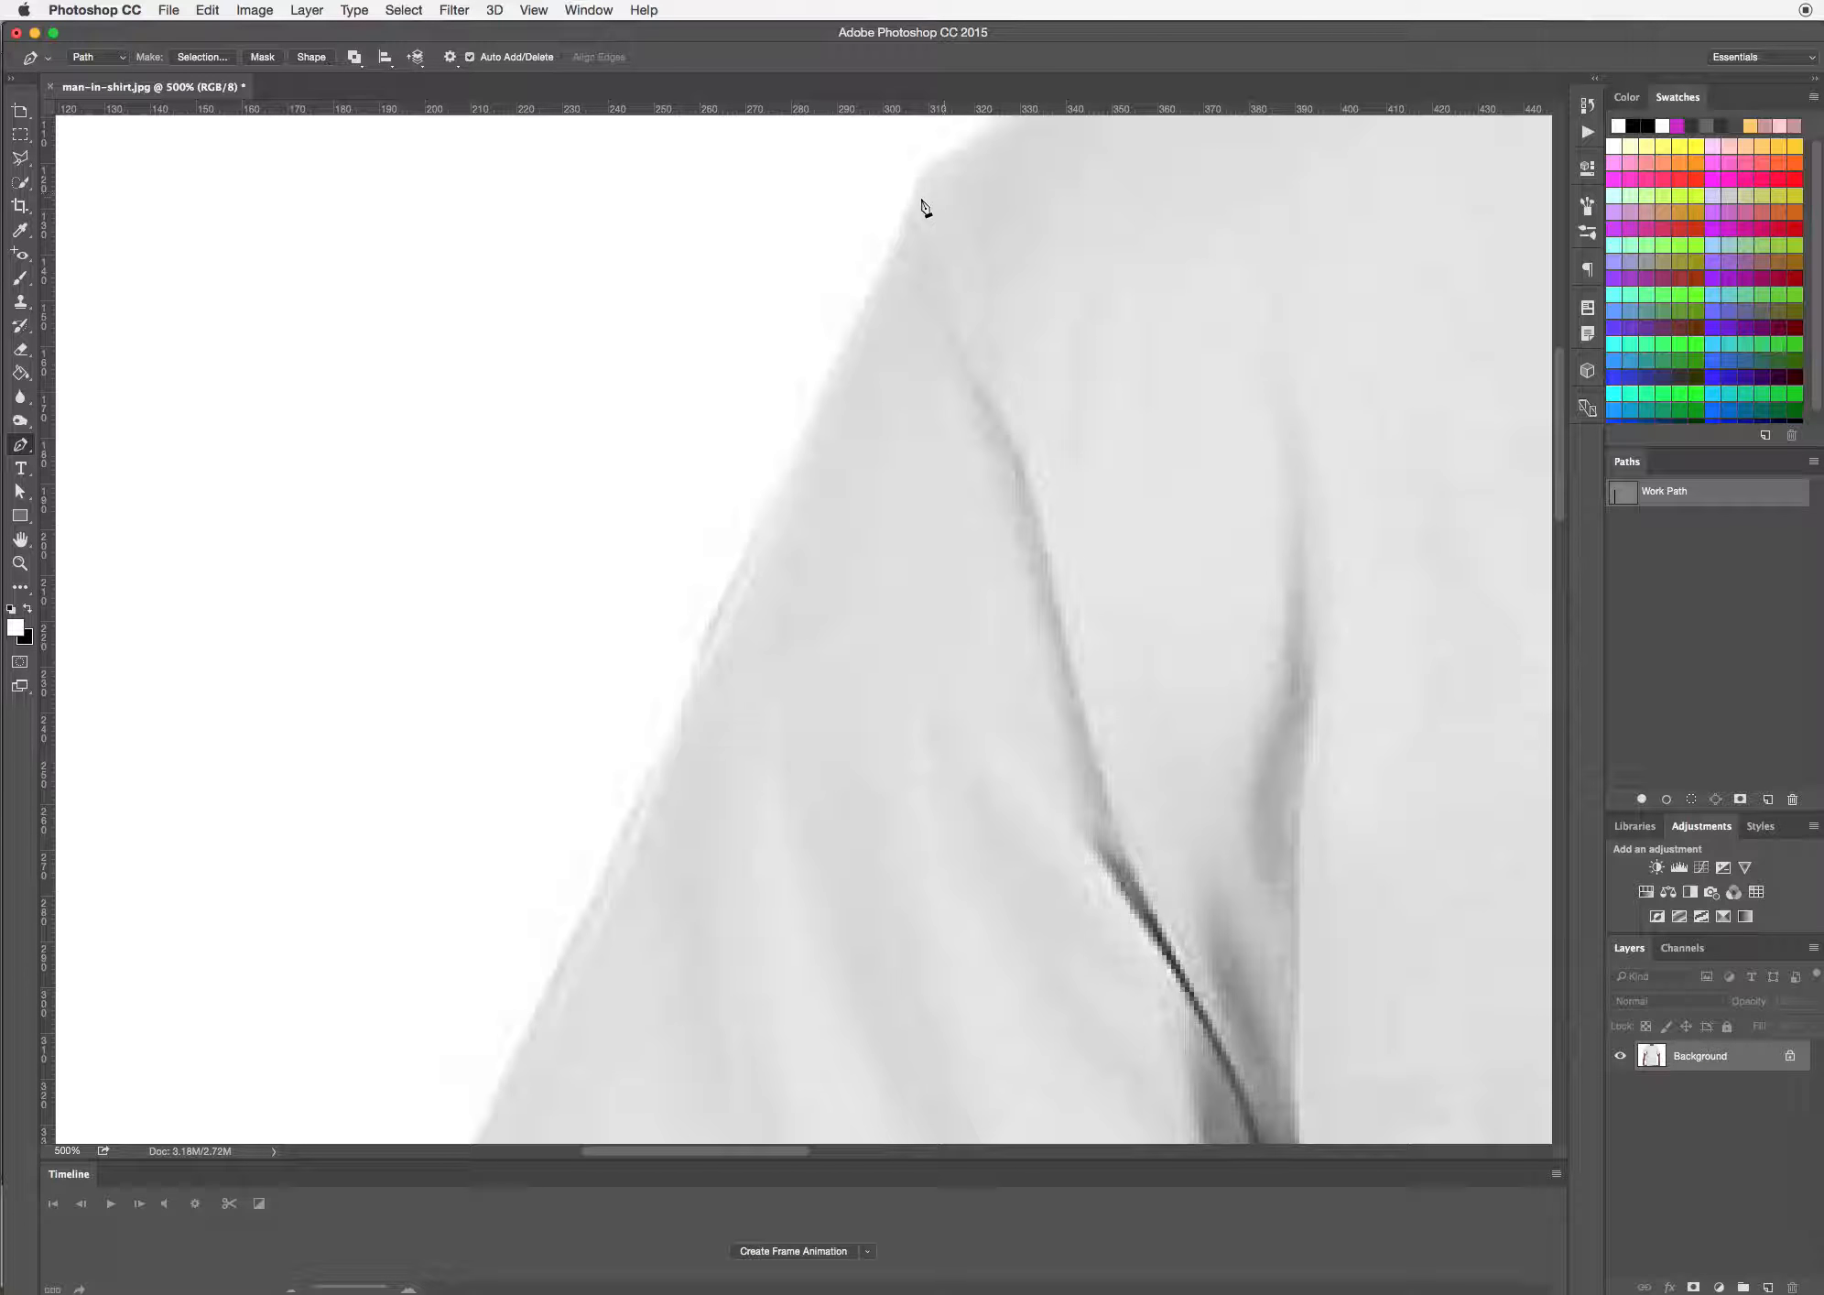
pyautogui.moveTo(912, 200); pyautogui.dragTo(901, 243)
pyautogui.moveTo(898, 701); pyautogui.dragTo(730, 978)
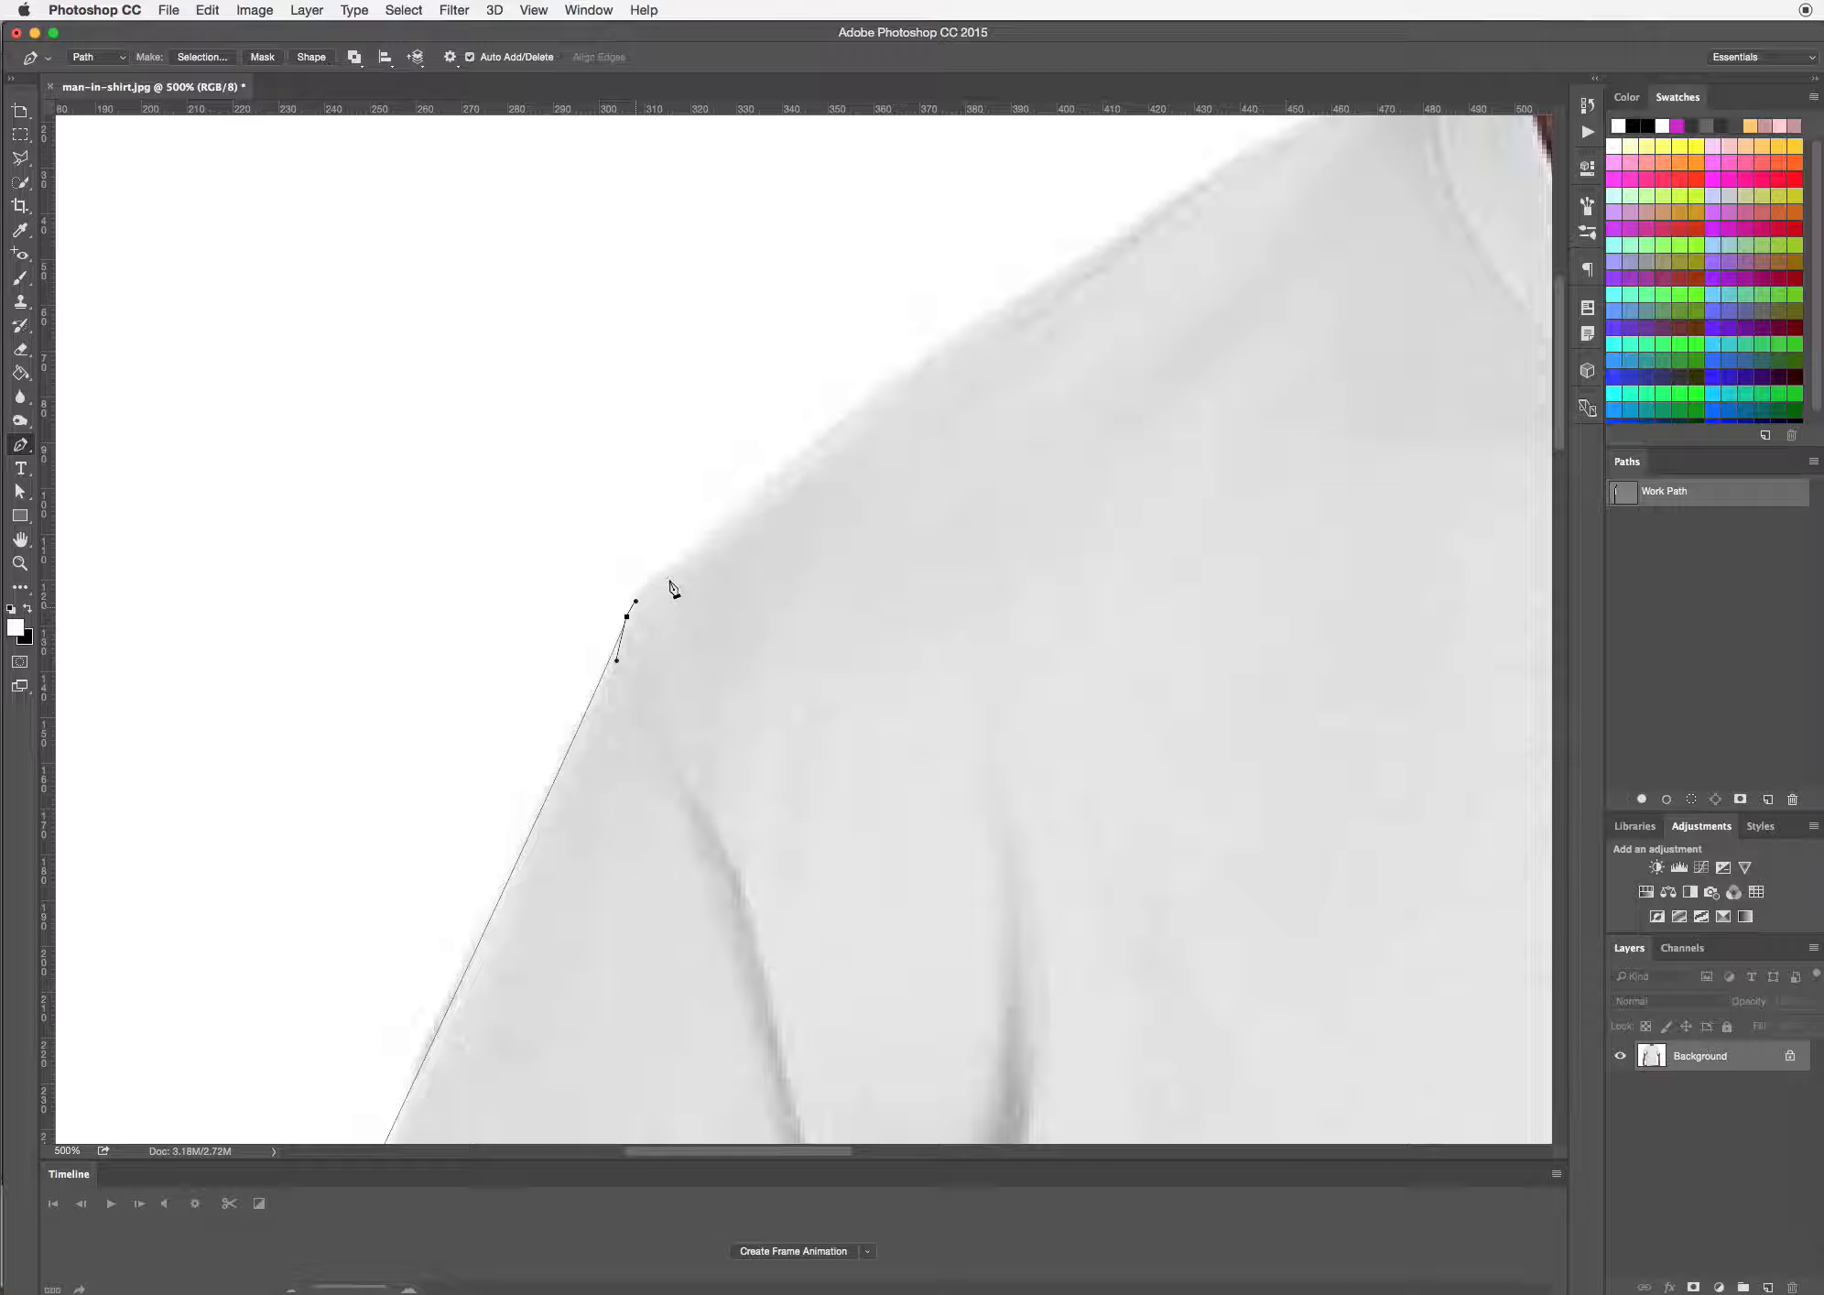
# Round the left shoulder tip and curve the path up the shoulder slope, adjusting the direction handles to the fabric edge
pyautogui.moveTo(677, 566)
pyautogui.mouseDown()
pyautogui.moveTo(699, 564)
pyautogui.moveTo(702, 539)
pyautogui.mouseUp()
pyautogui.moveTo(1040, 426); pyautogui.dragTo(749, 769)
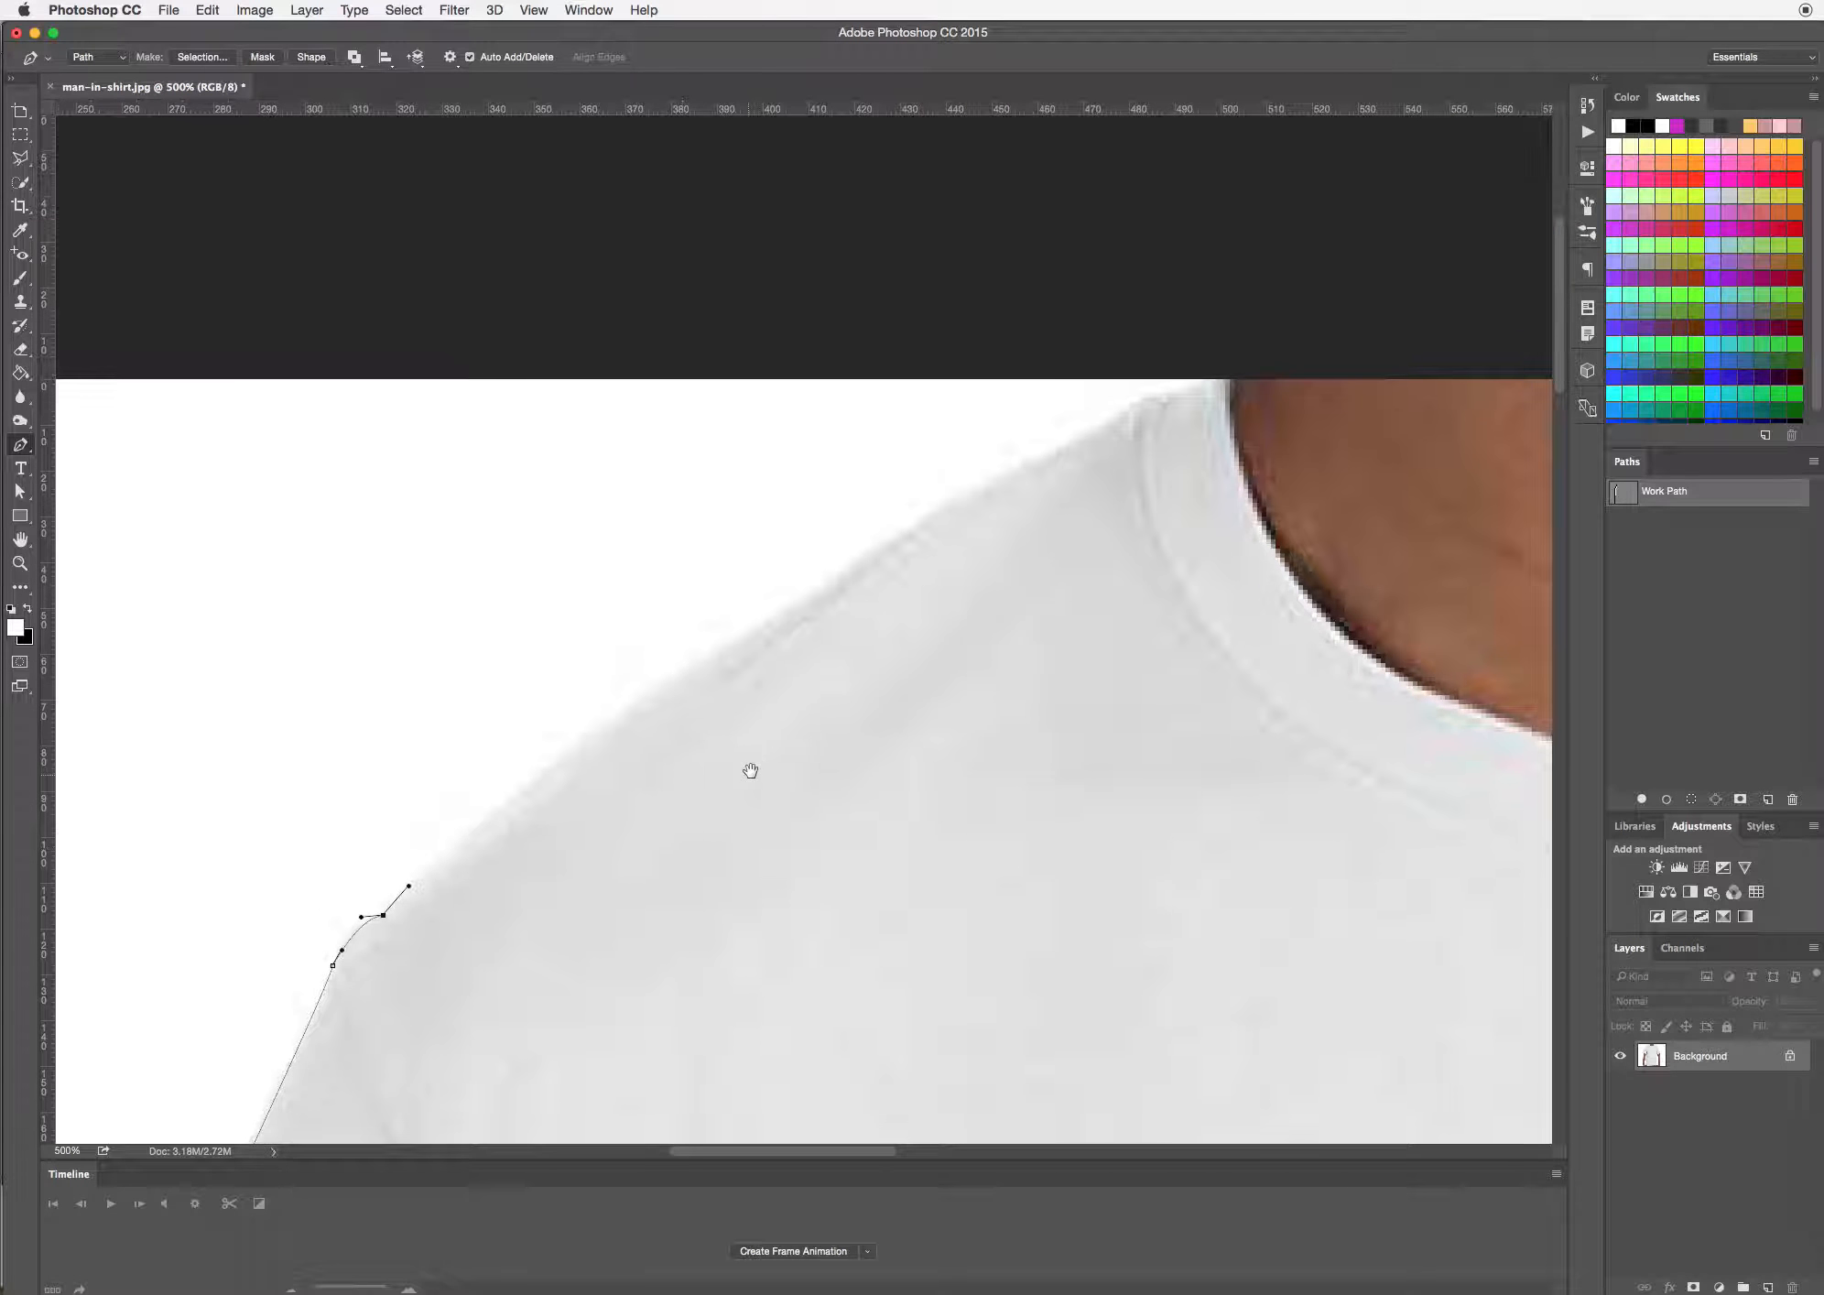
pyautogui.moveTo(868, 553); pyautogui.dragTo(925, 542)
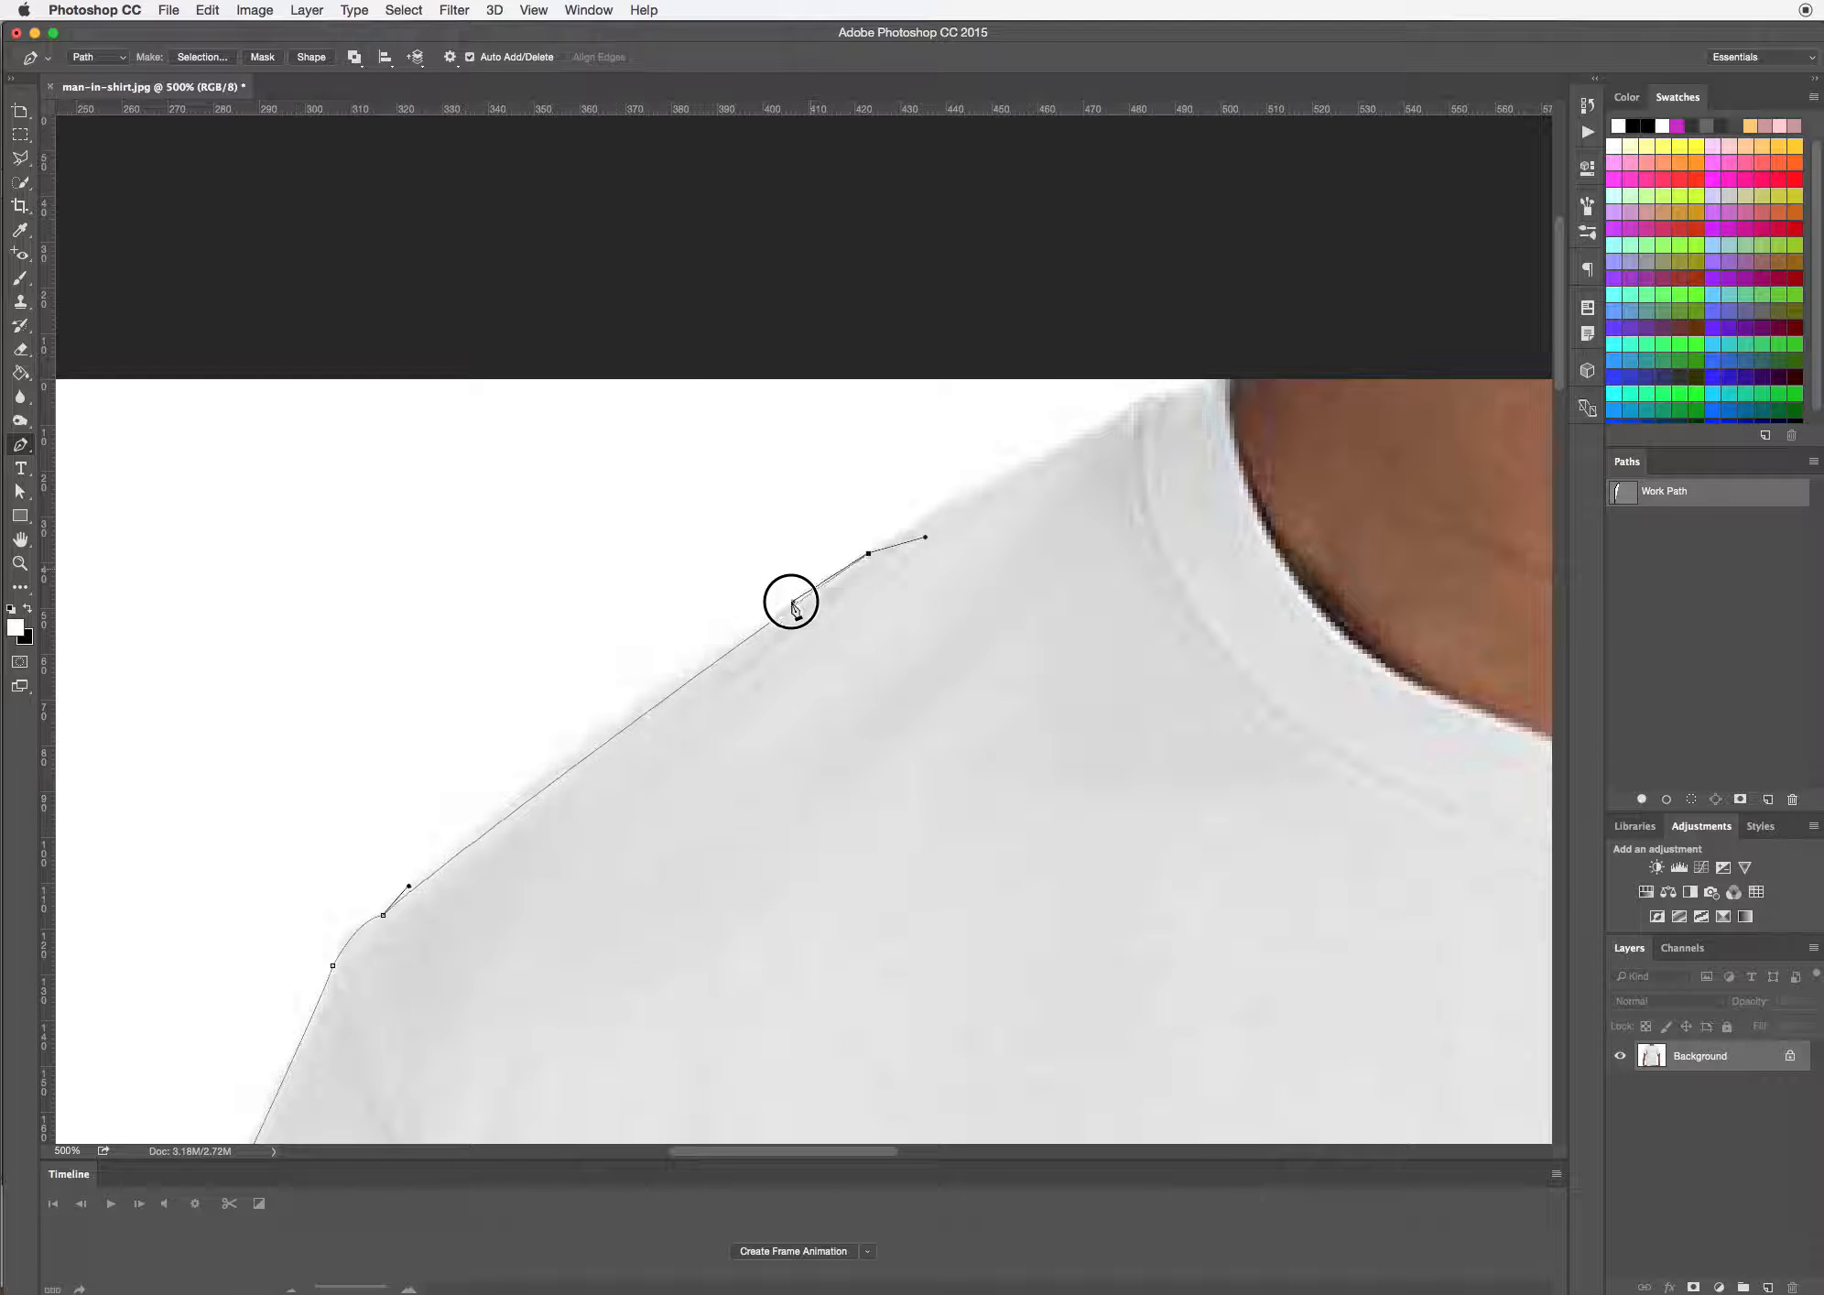
pyautogui.moveTo(705, 645); pyautogui.dragTo(609, 704)
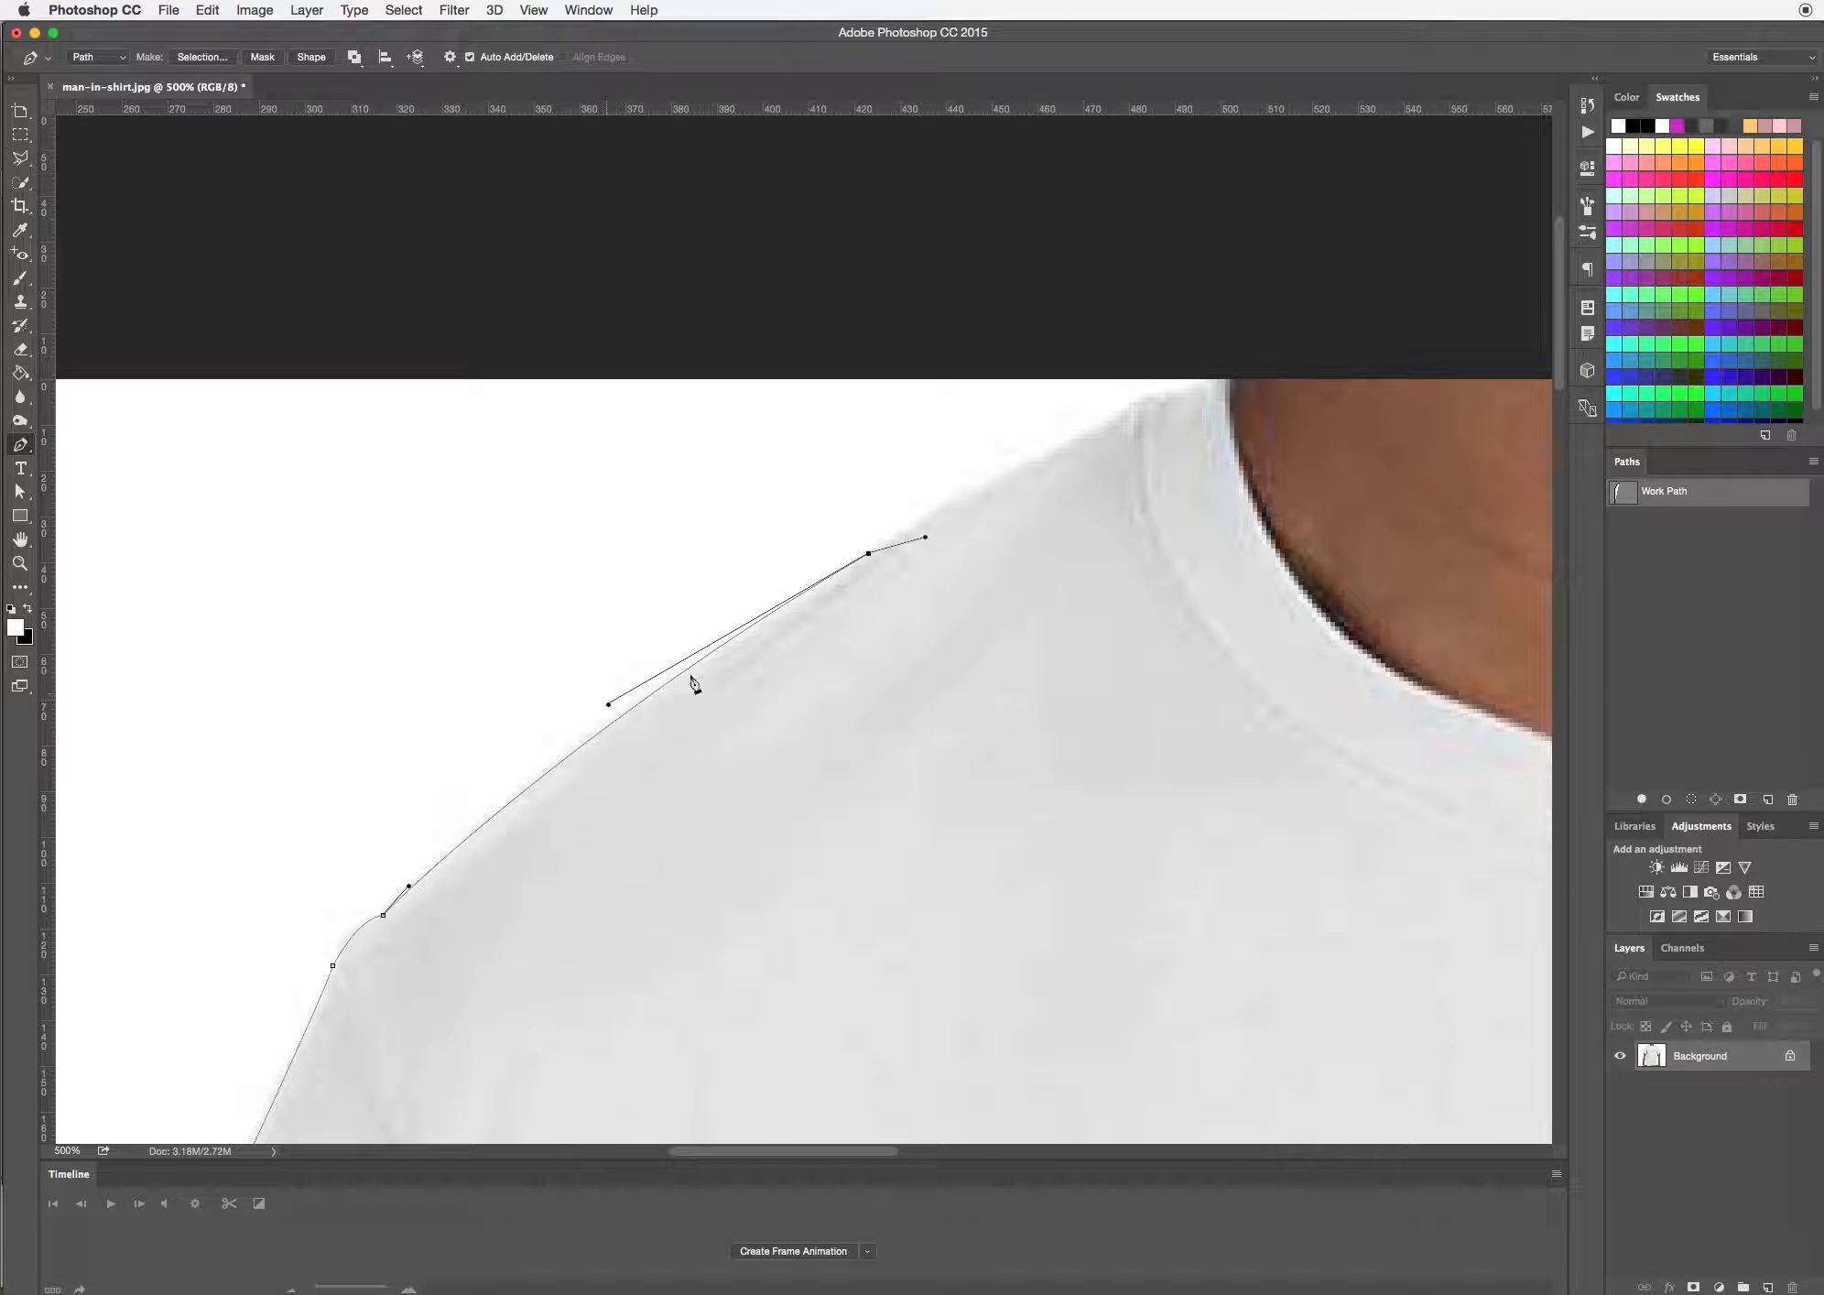
pyautogui.moveTo(926, 540); pyautogui.dragTo(975, 485)
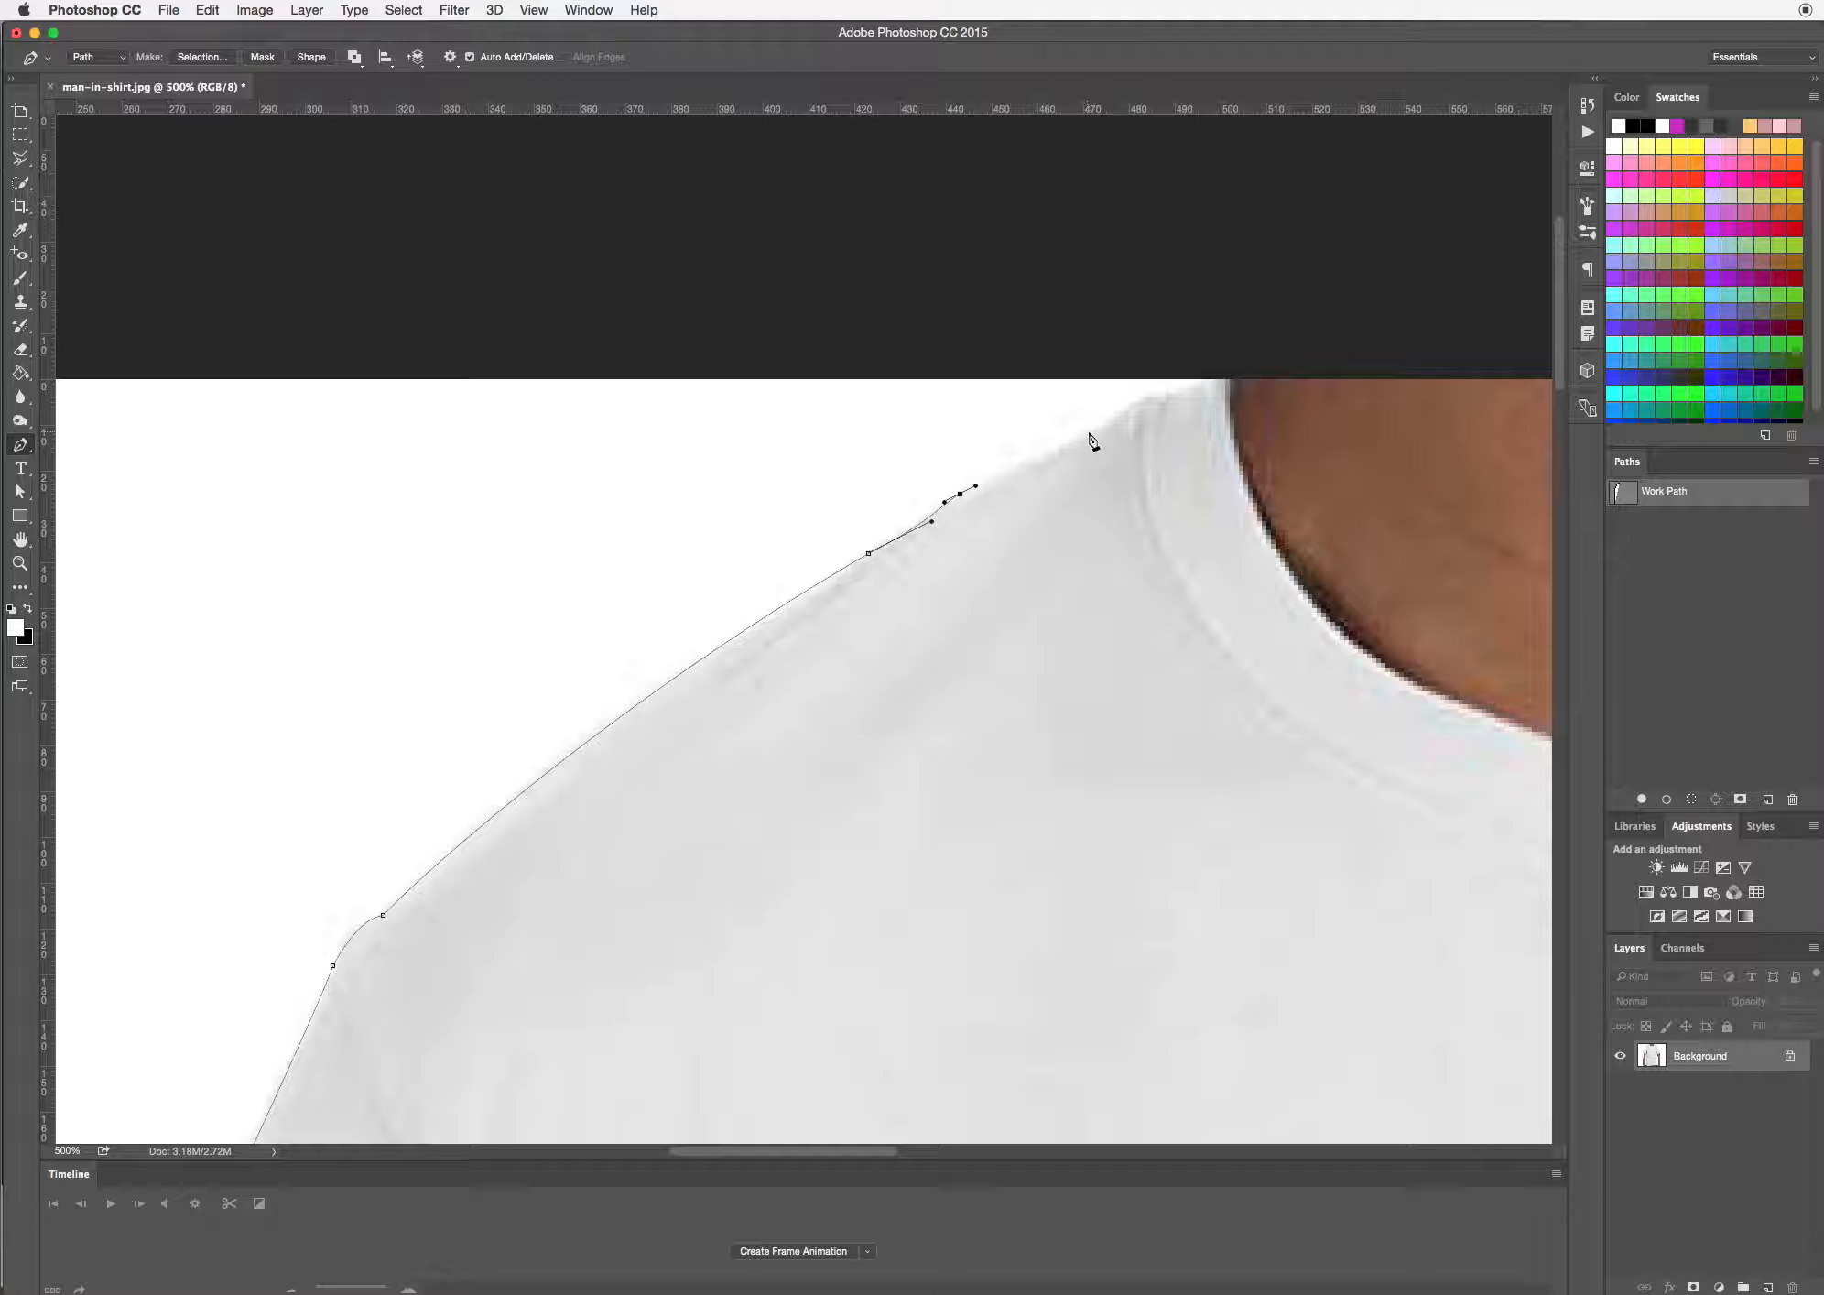
# Extend the path over the left side of the collar and straight across the neck along the photo's upper edge
pyautogui.moveTo(1088, 434); pyautogui.dragTo(1105, 425)
pyautogui.moveTo(1161, 398); pyautogui.dragTo(1178, 385)
pyautogui.click(1226, 379)
pyautogui.moveTo(1132, 492); pyautogui.dragTo(318, 603)
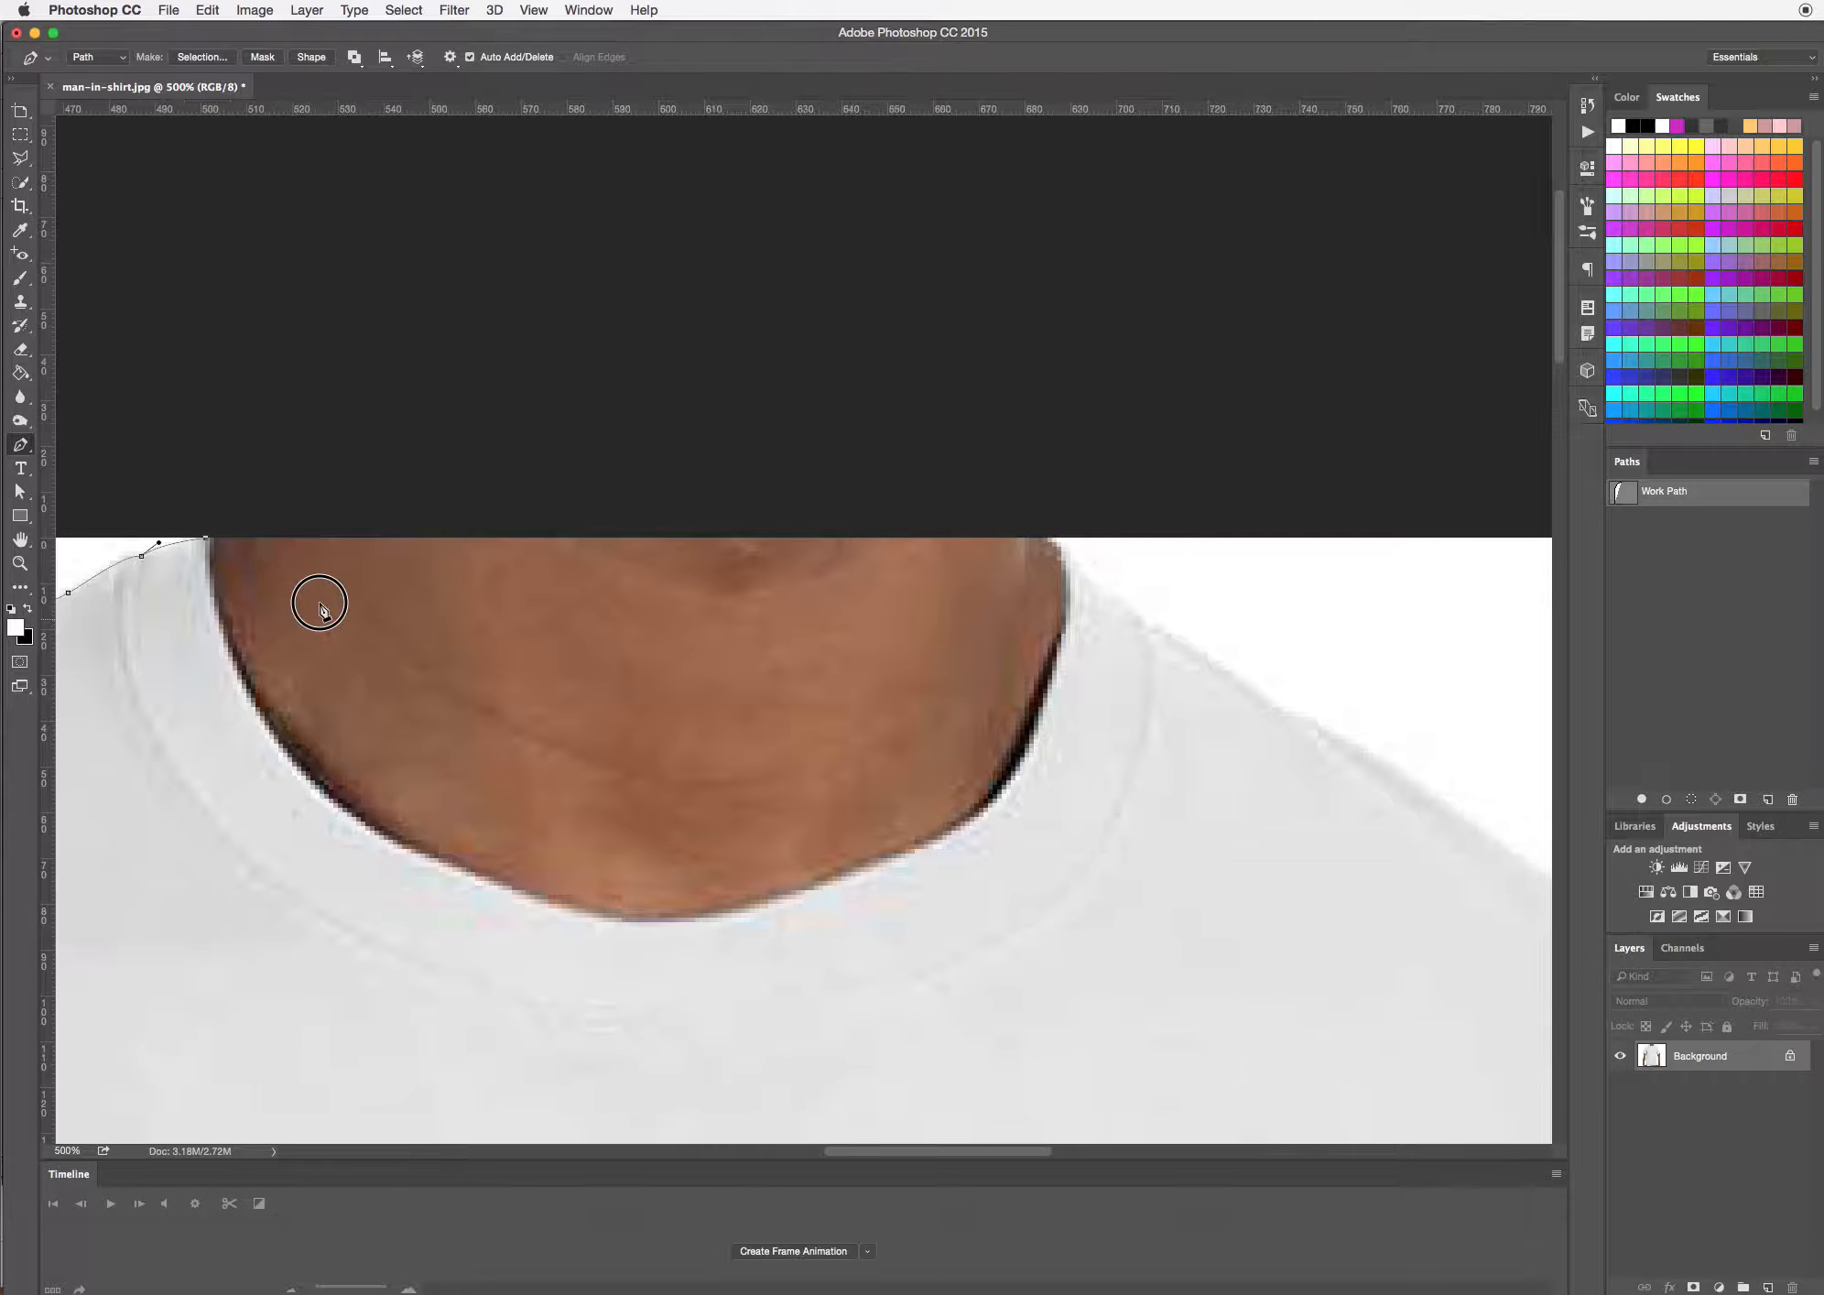
pyautogui.click(1047, 537)
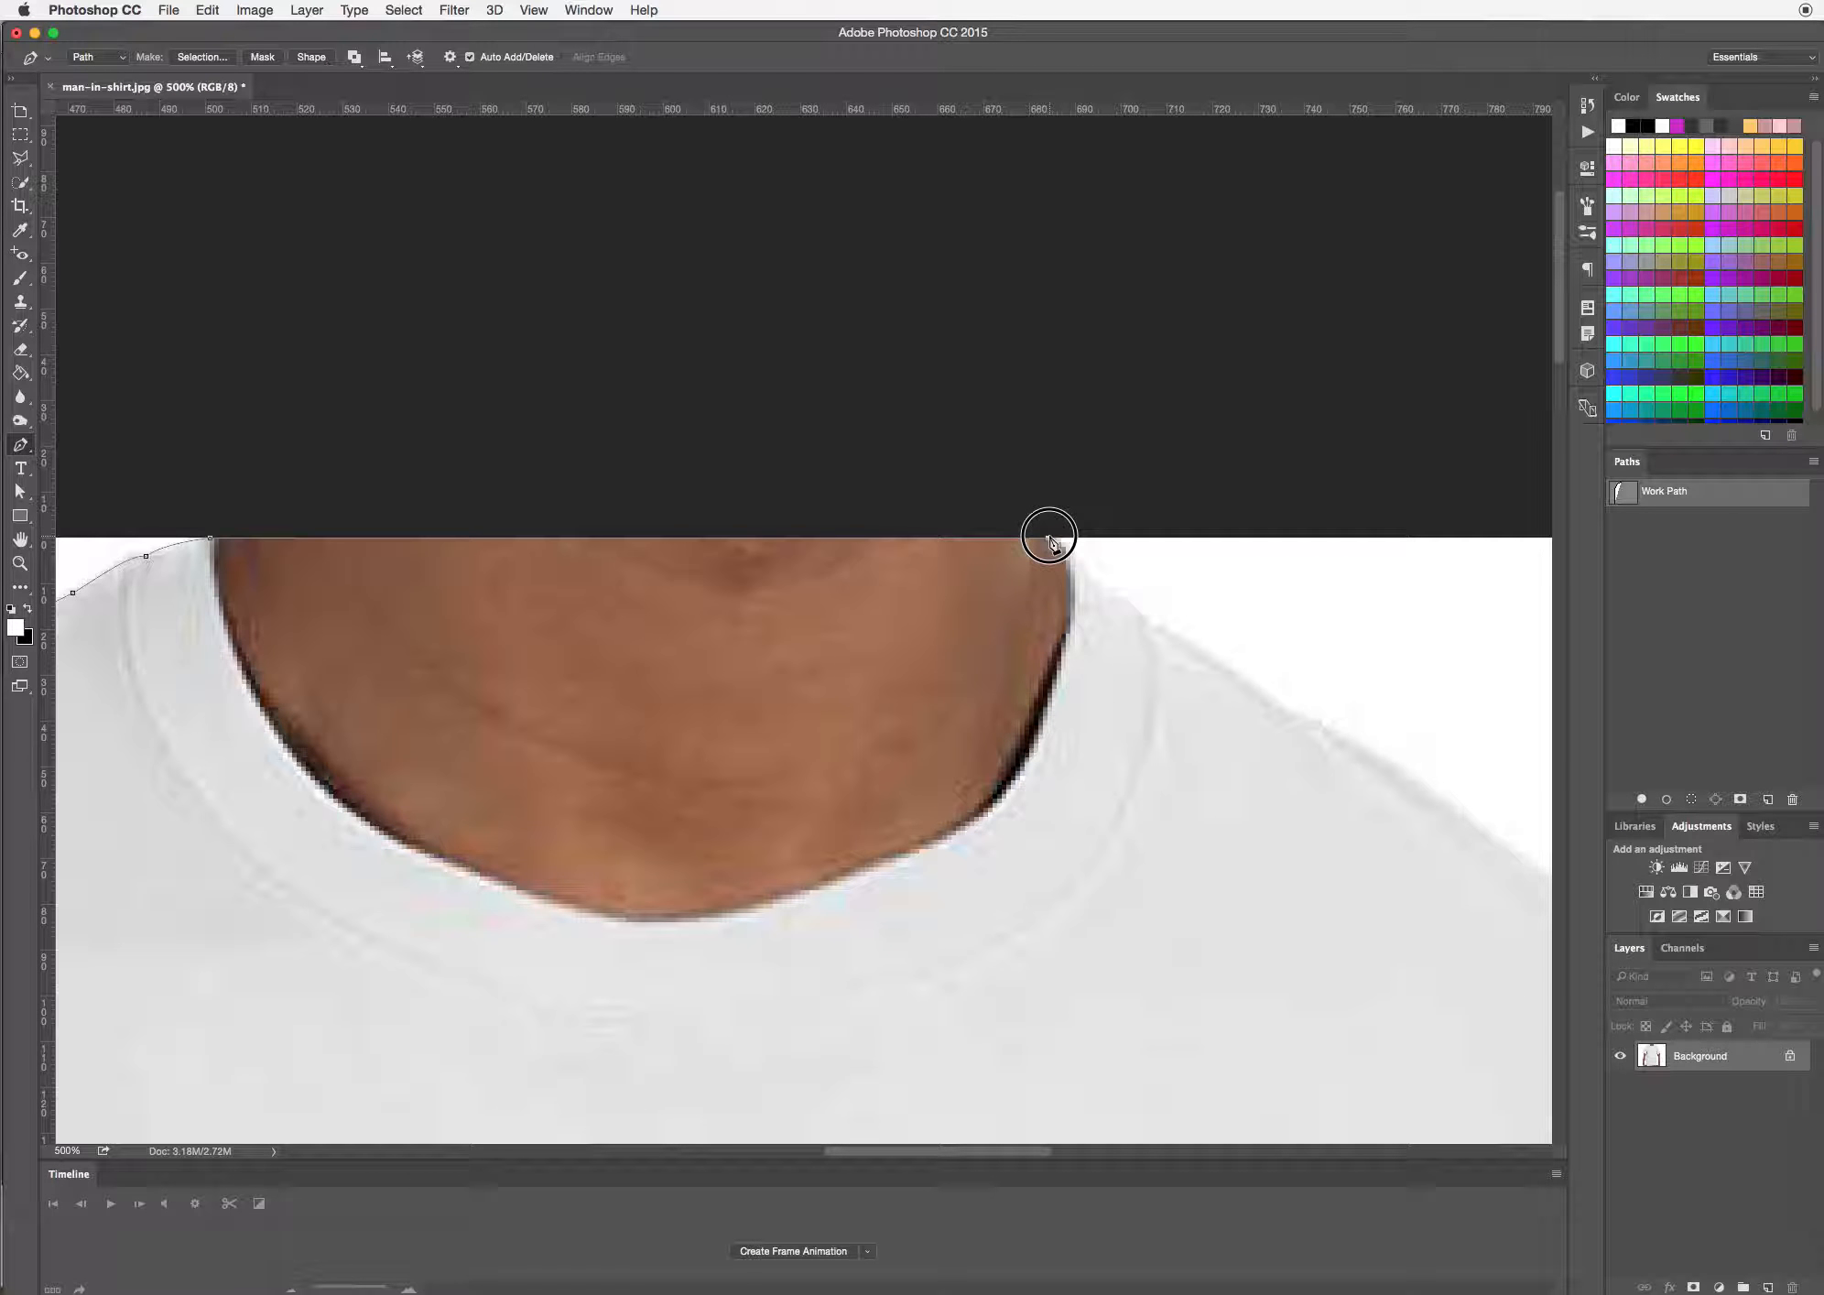
# Trace the right side of the collar and the right shoulder slope, adjusting the handles to follow the curve
pyautogui.moveTo(1112, 596); pyautogui.dragTo(1156, 633)
pyautogui.moveTo(1253, 716); pyautogui.dragTo(729, 580)
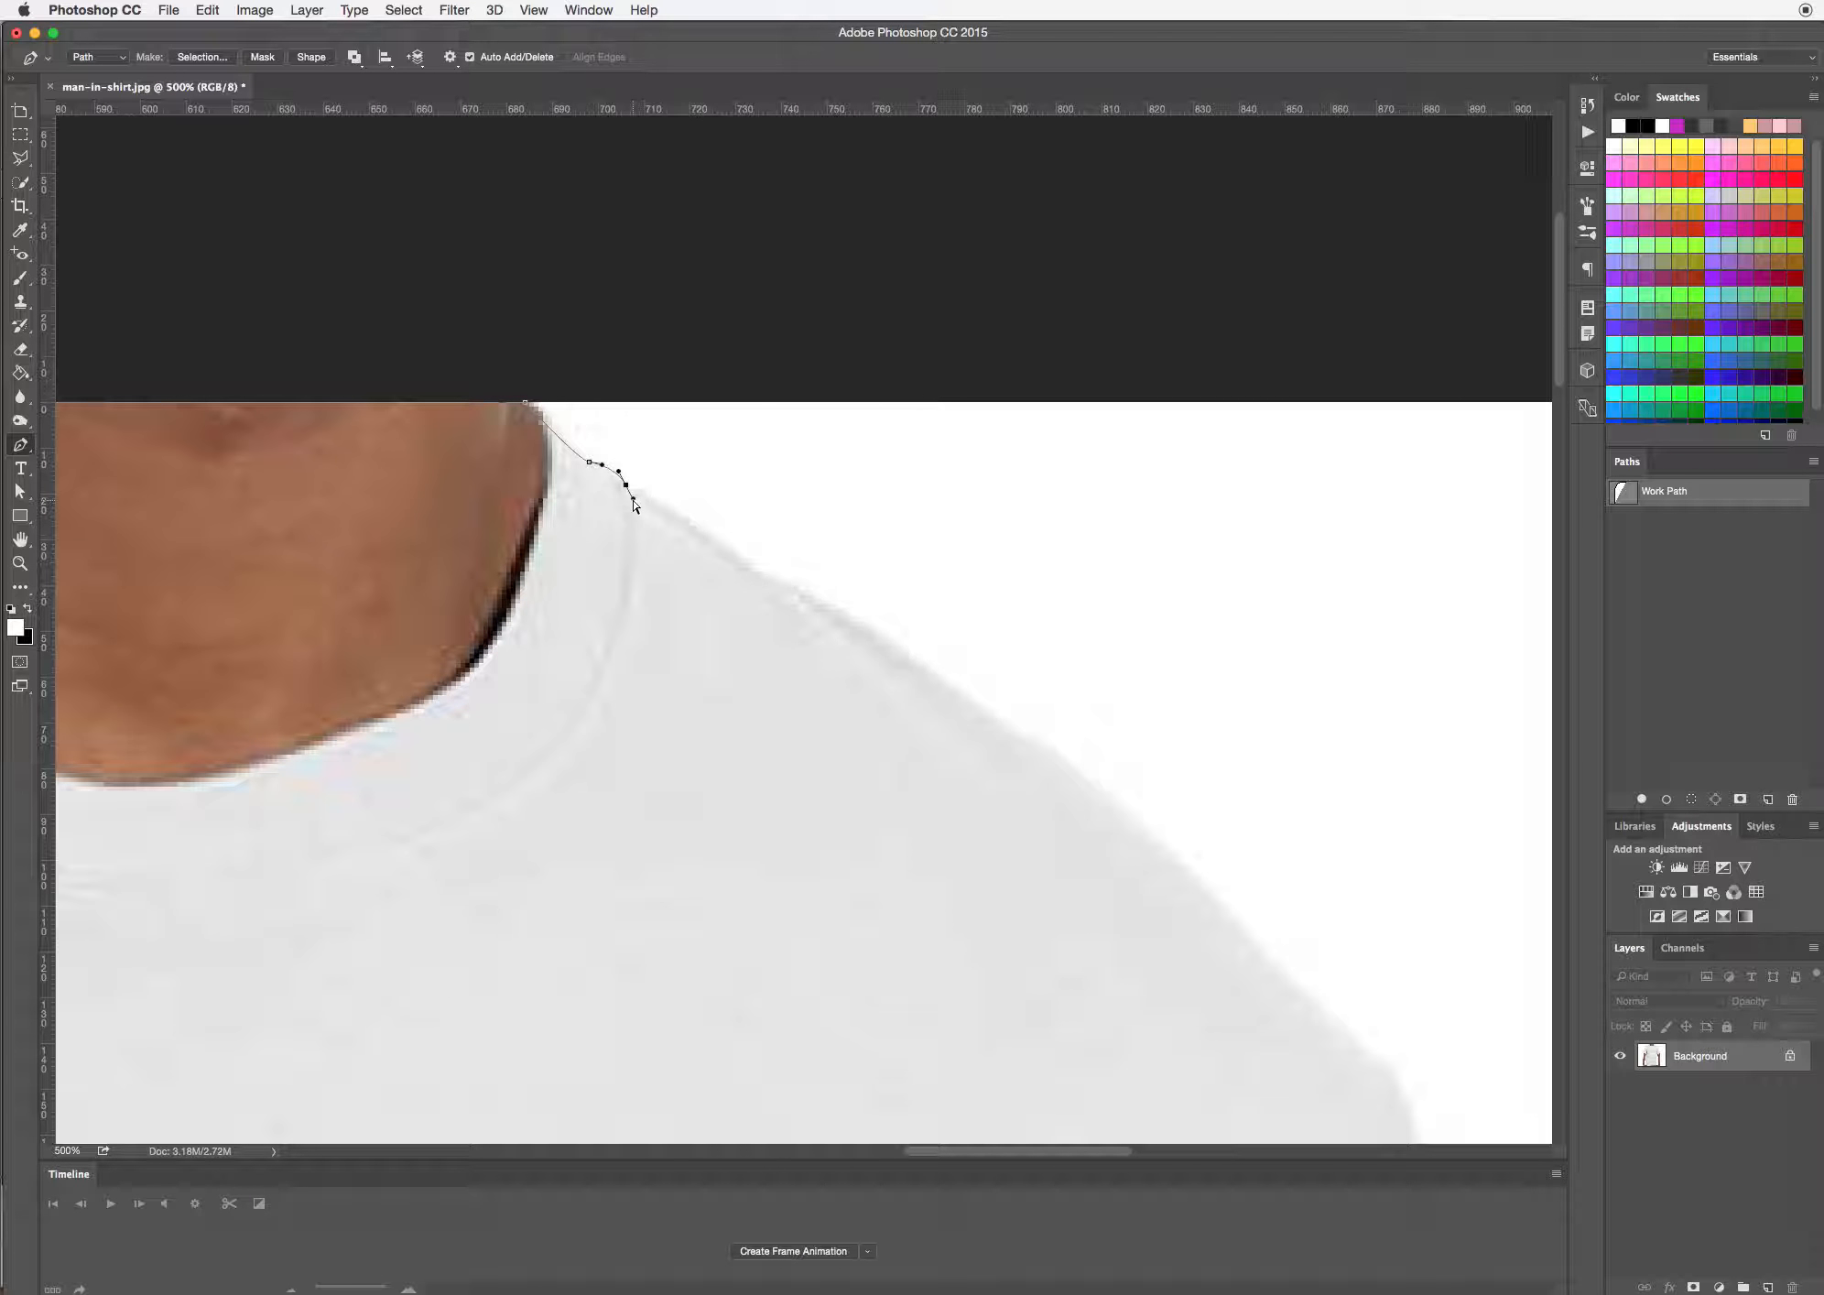
pyautogui.moveTo(633, 499); pyautogui.dragTo(643, 494)
pyautogui.moveTo(758, 571); pyautogui.dragTo(766, 587)
pyautogui.moveTo(765, 587); pyautogui.dragTo(770, 577)
pyautogui.moveTo(964, 695); pyautogui.dragTo(1007, 731)
pyautogui.moveTo(1102, 847); pyautogui.dragTo(890, 641)
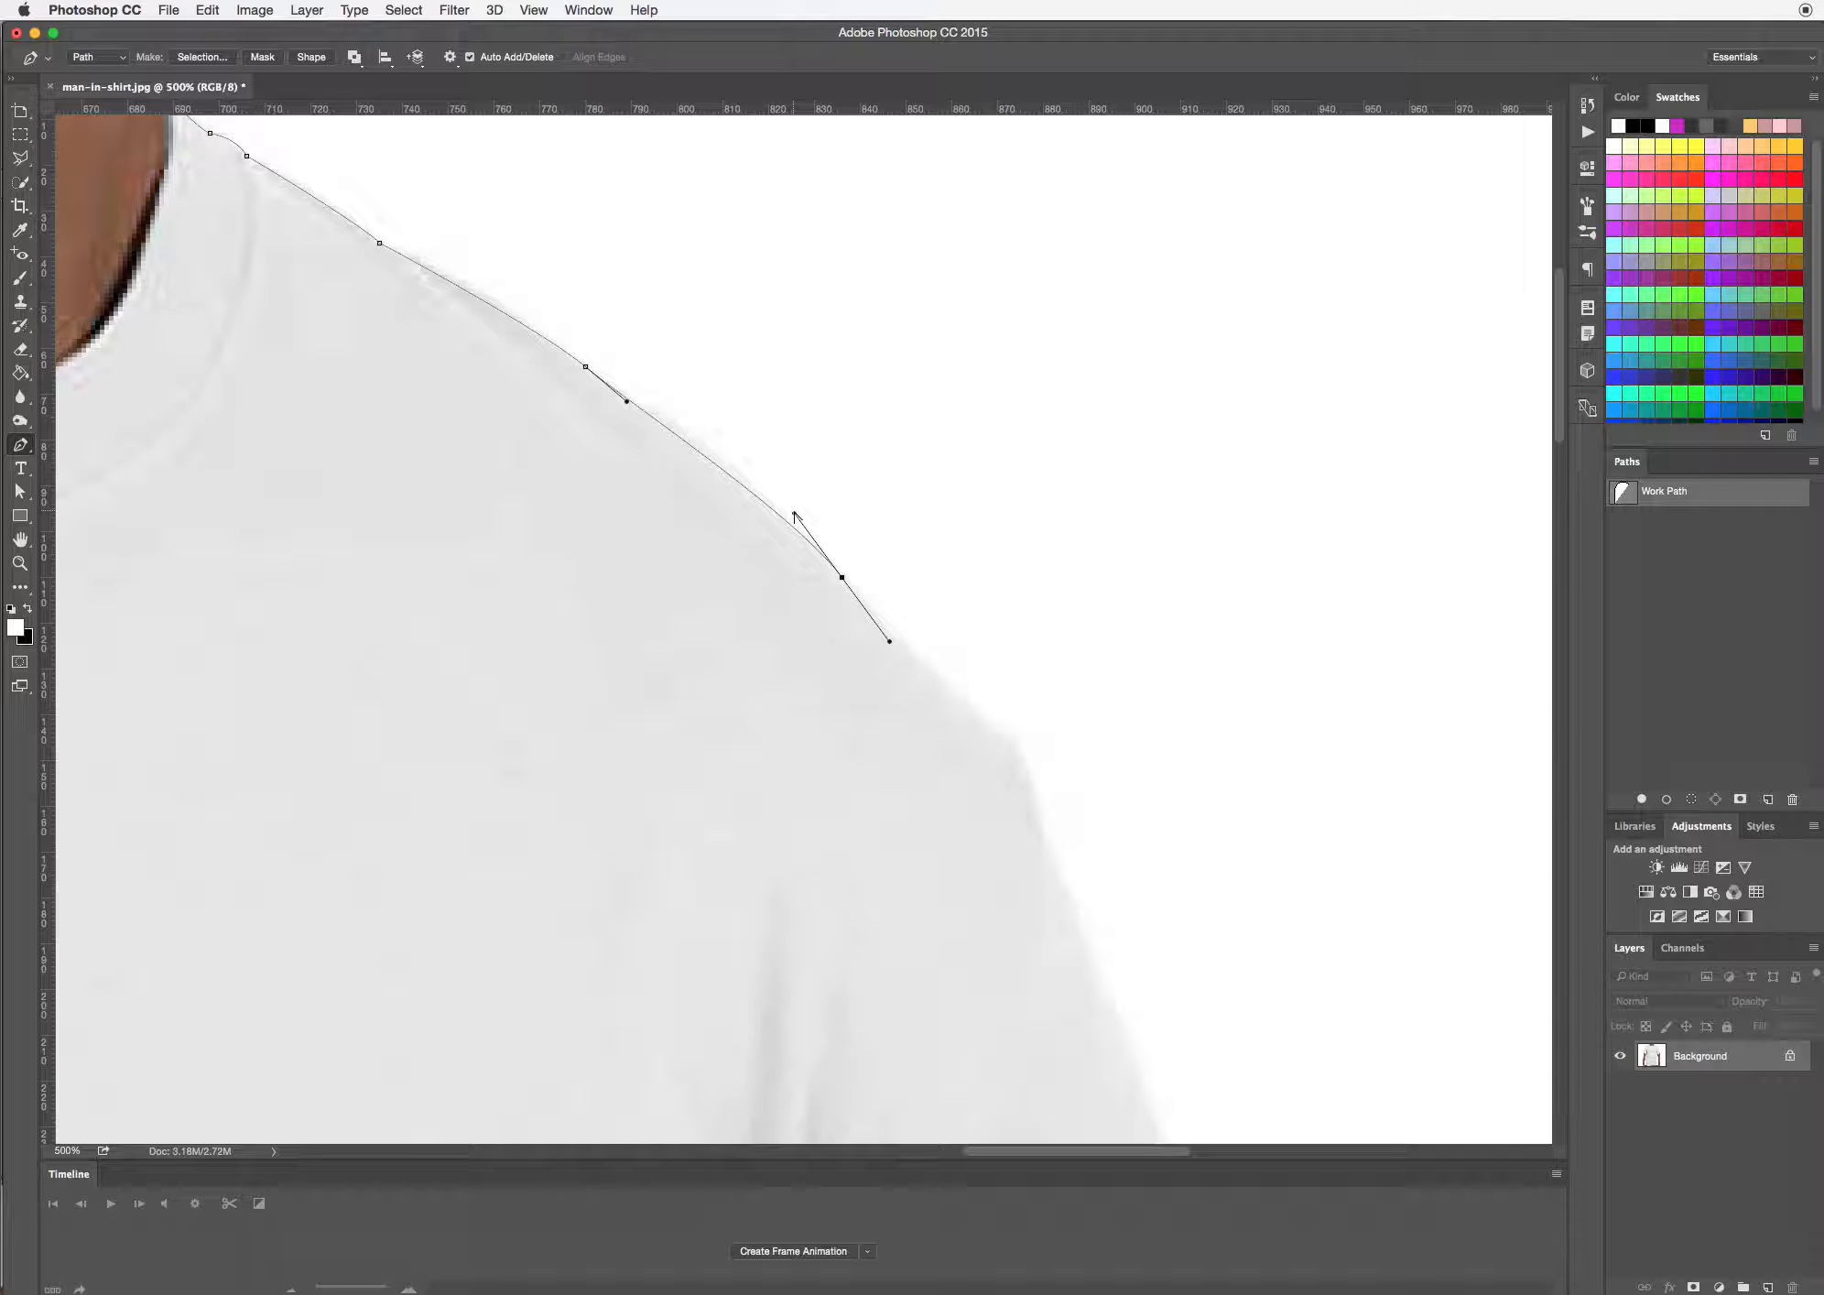
pyautogui.moveTo(794, 513); pyautogui.dragTo(731, 445)
pyautogui.moveTo(889, 641); pyautogui.dragTo(899, 636)
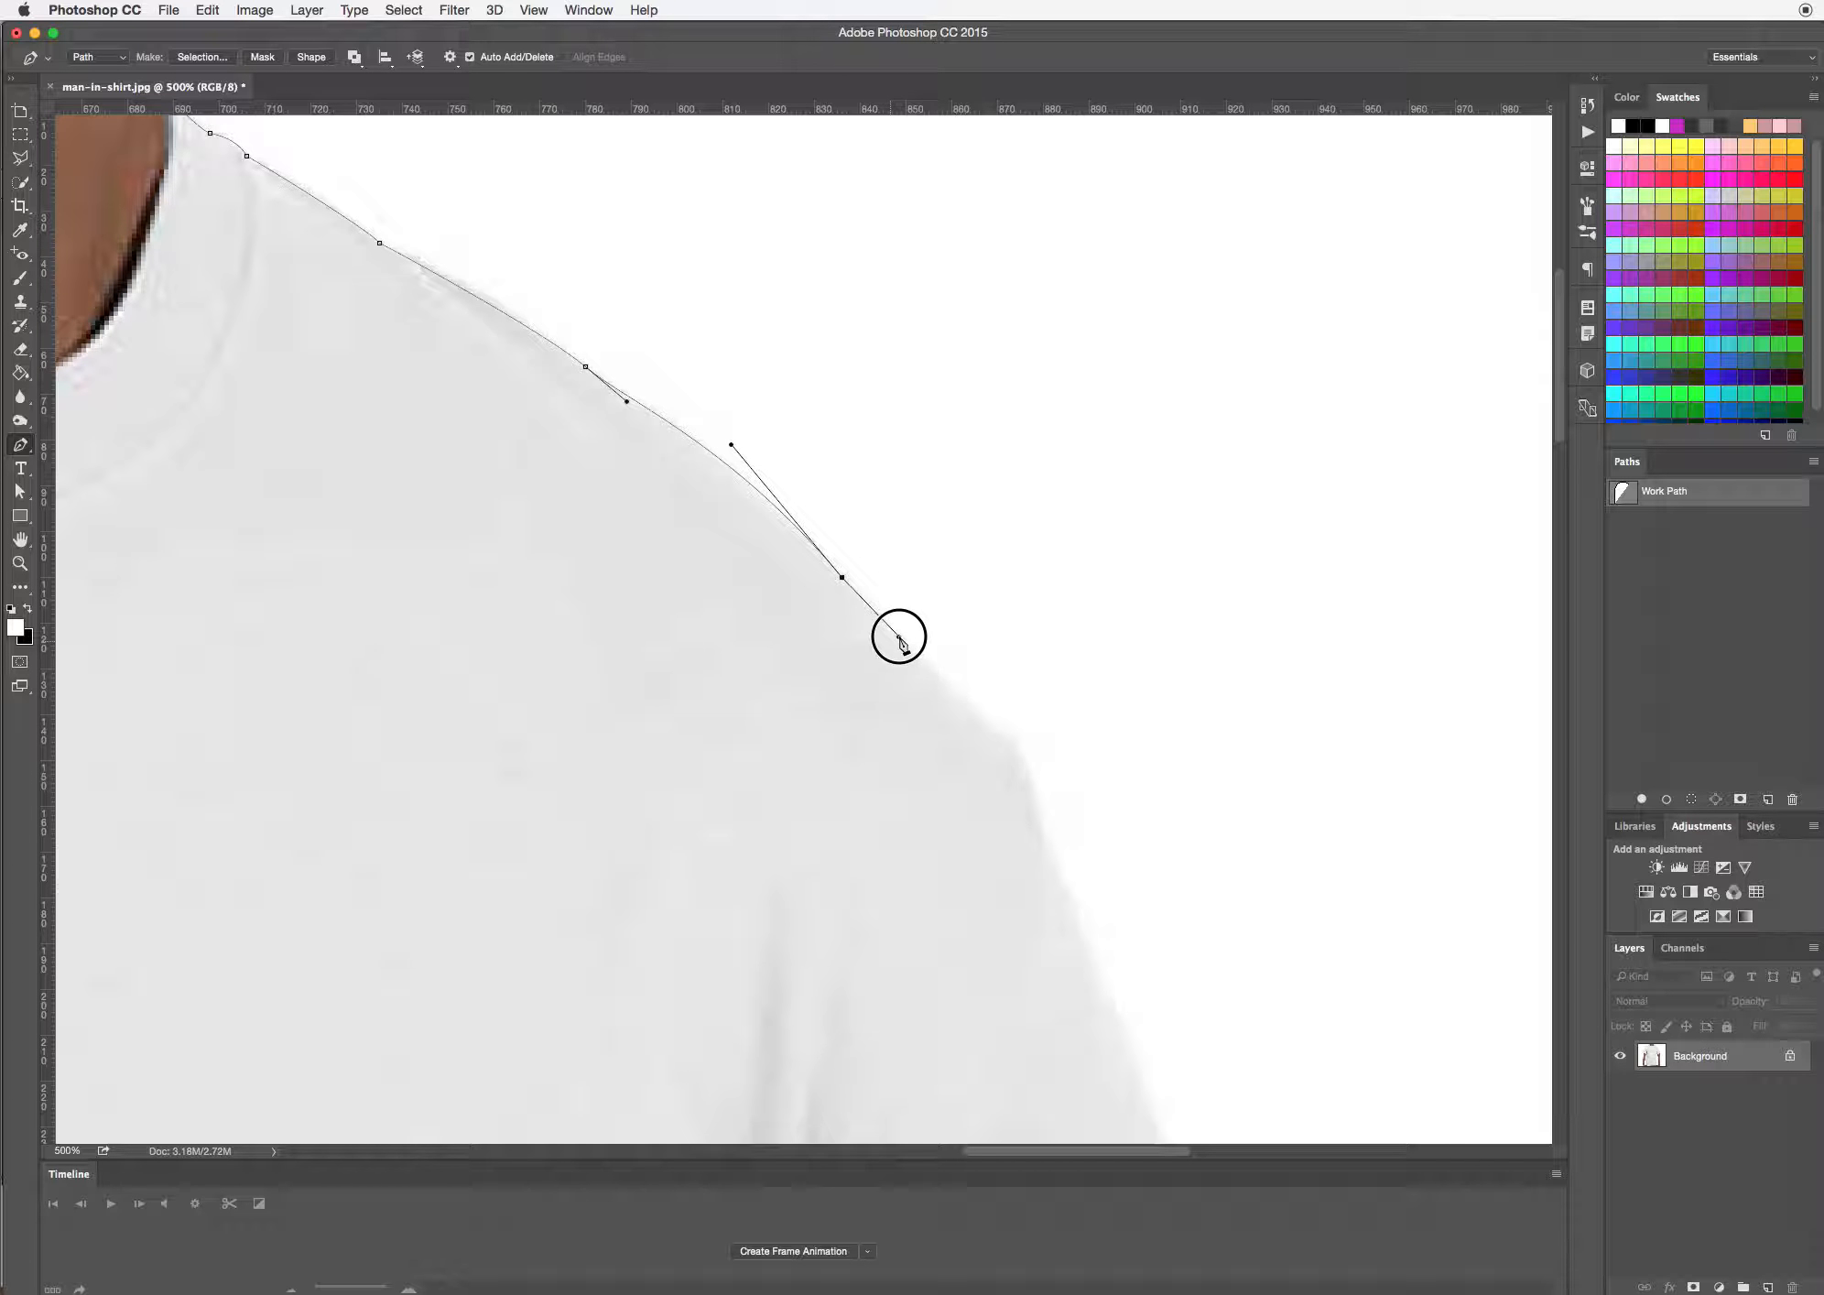
# Continue the path around the right shoulder tip, down the sleeve's outer edge and around its hem corner
pyautogui.moveTo(998, 728); pyautogui.dragTo(1010, 734)
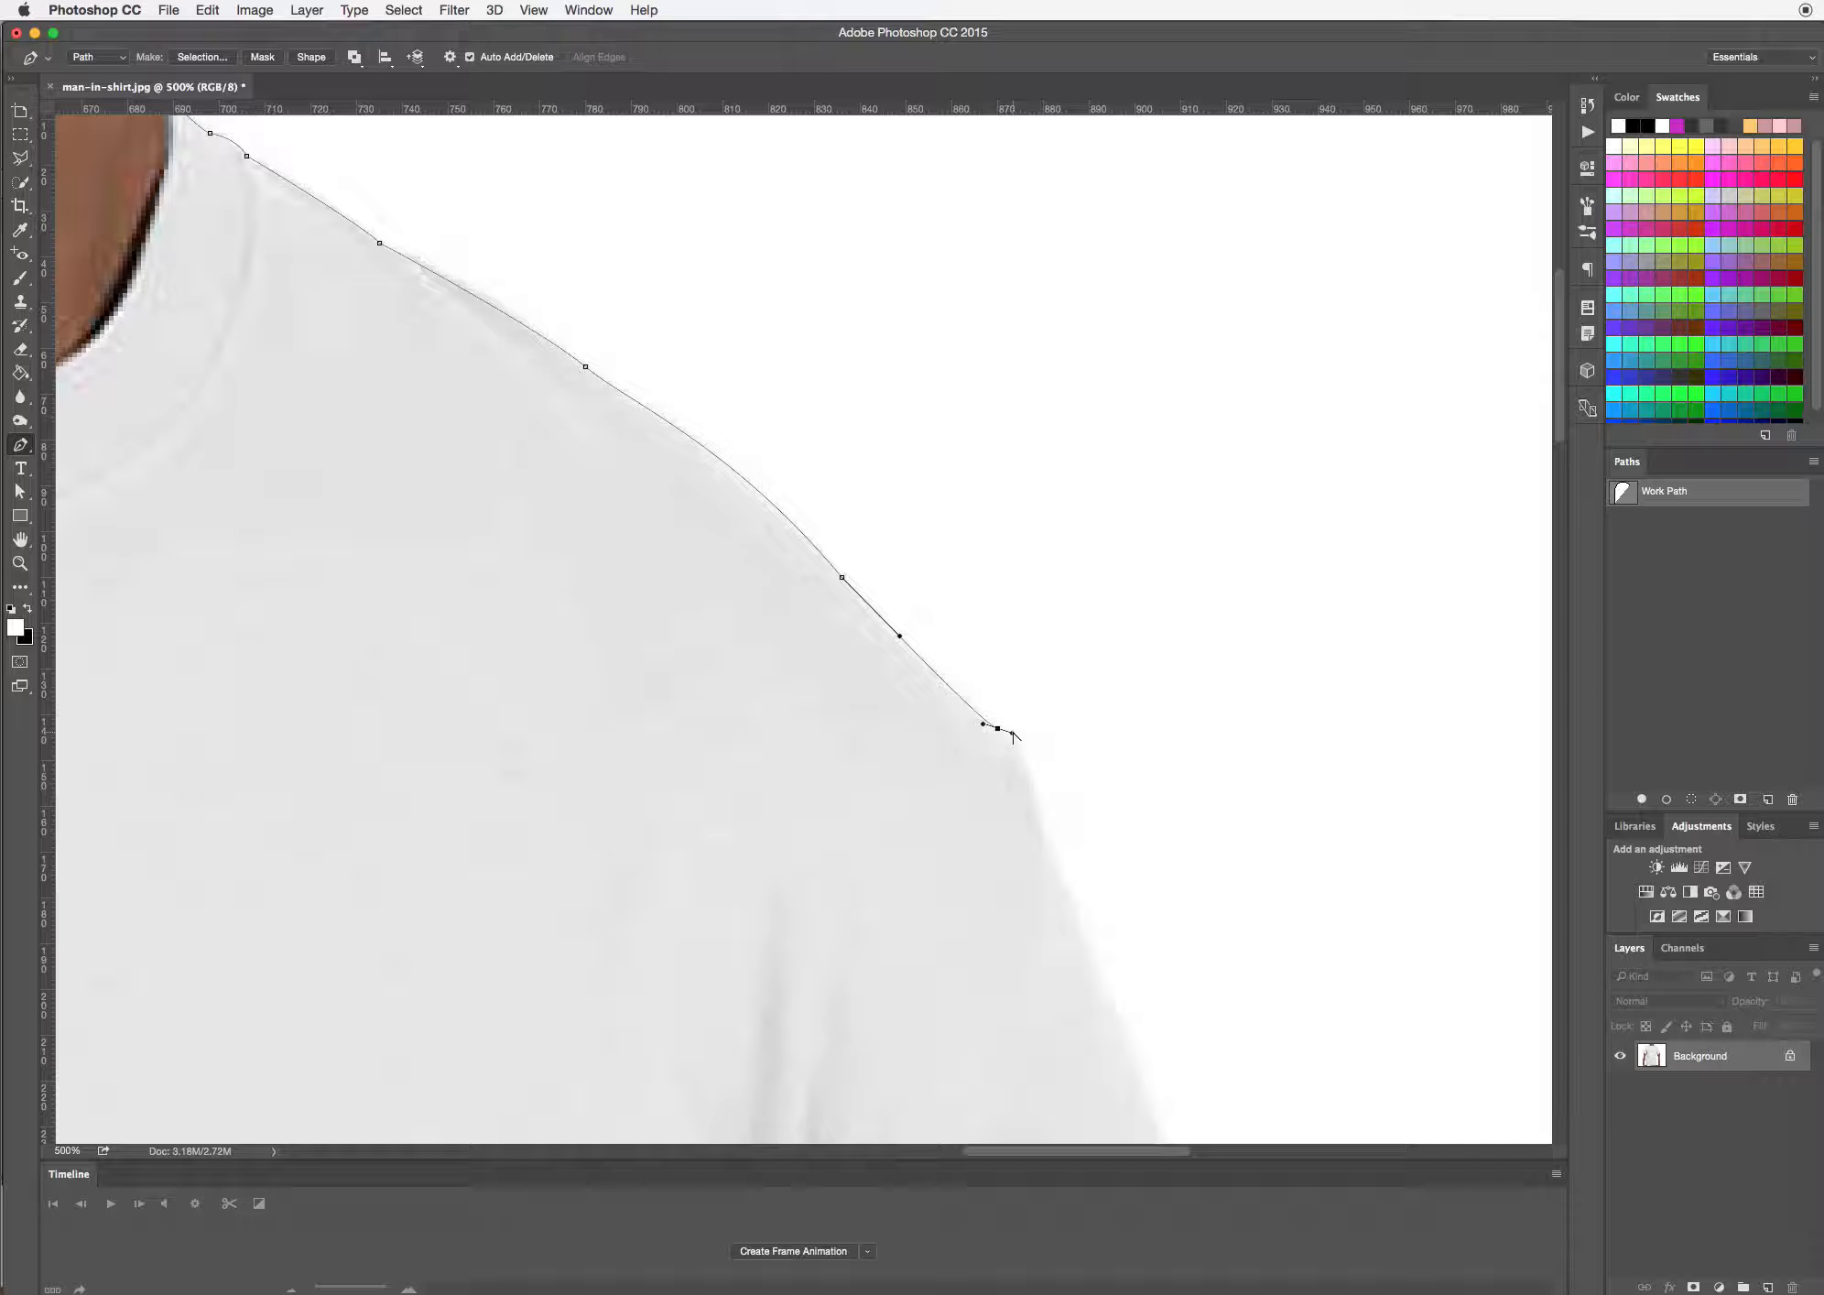
pyautogui.moveTo(1013, 734); pyautogui.dragTo(1014, 744)
pyautogui.moveTo(977, 842); pyautogui.dragTo(930, 416)
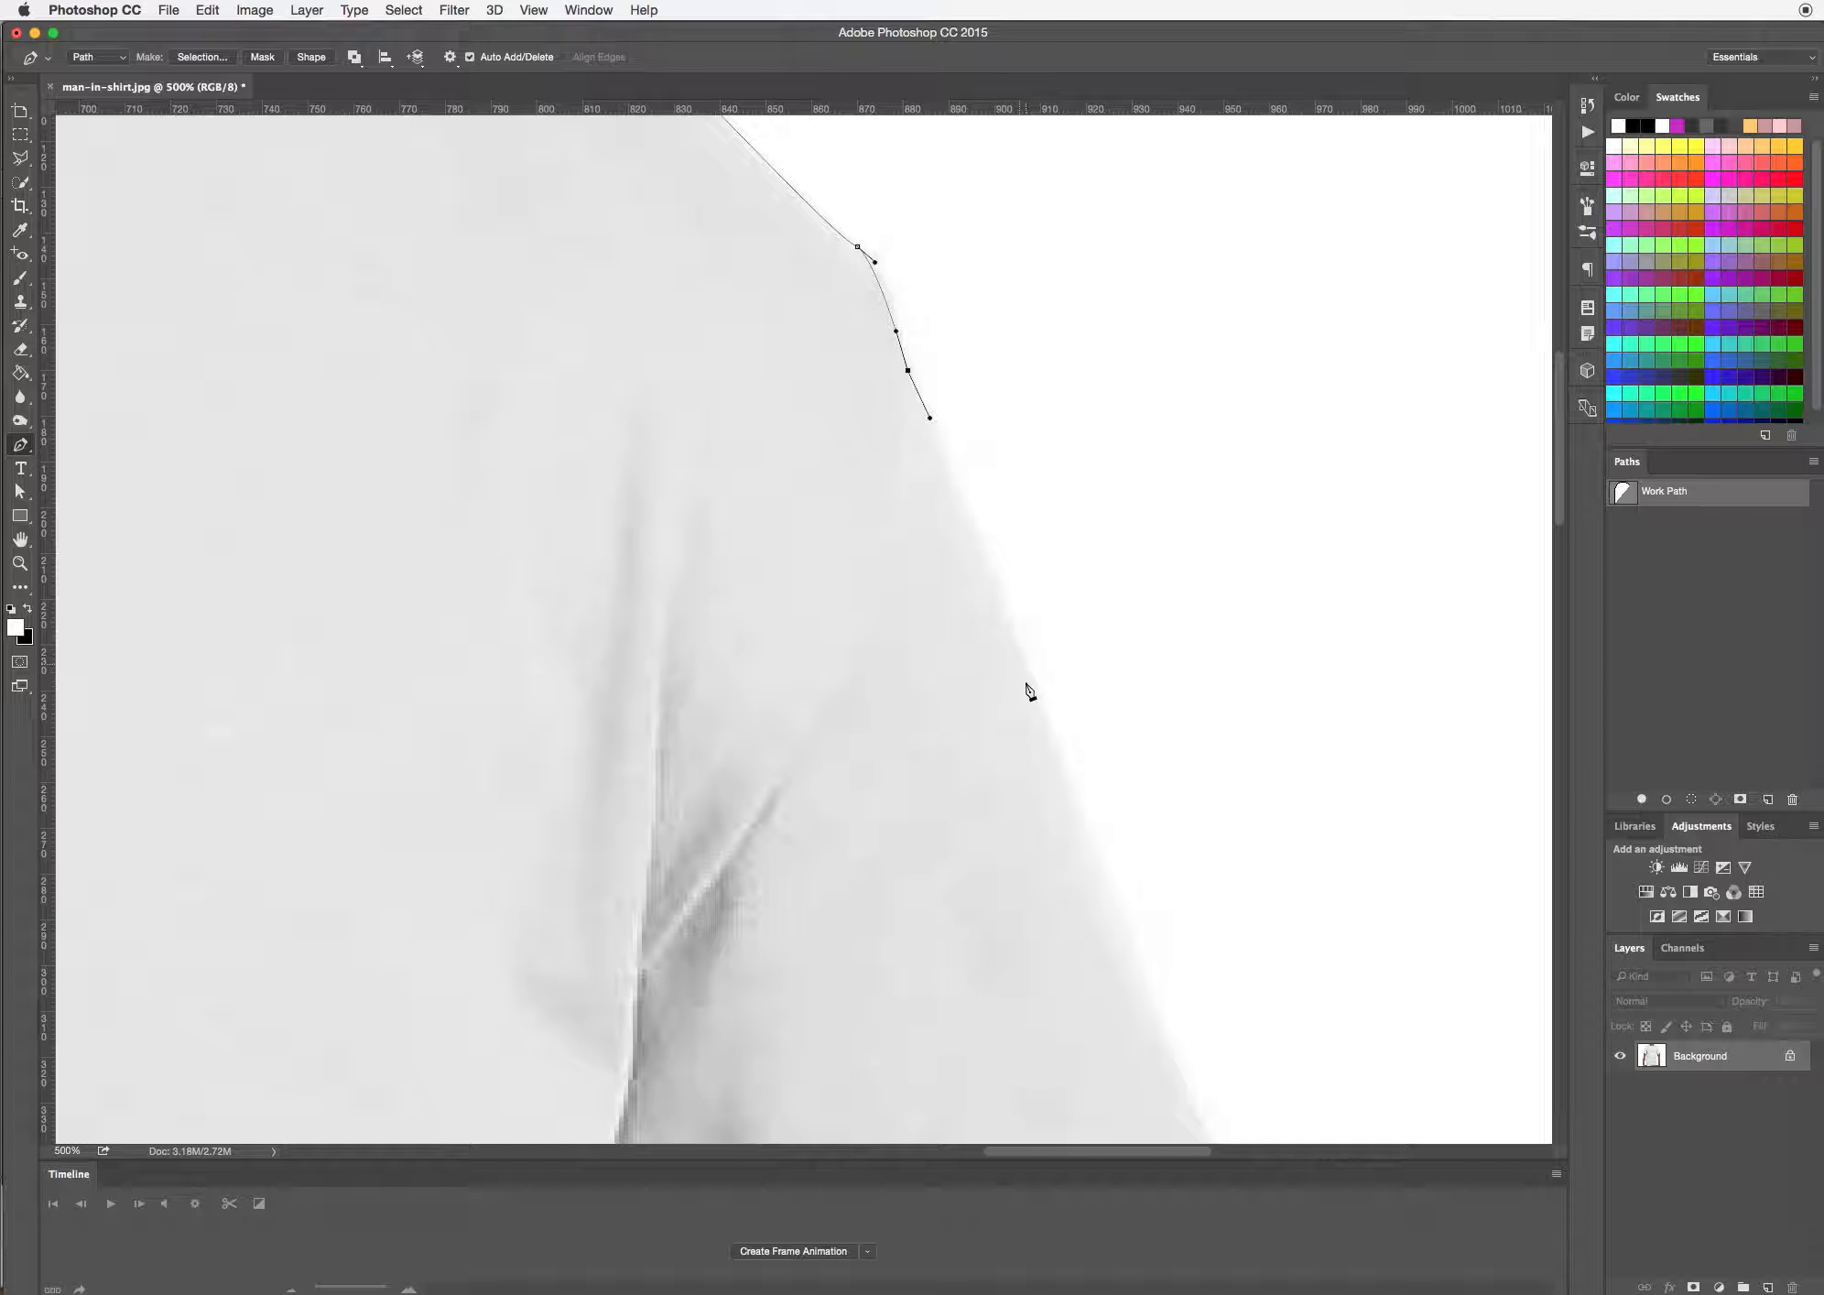
pyautogui.moveTo(1027, 681); pyautogui.dragTo(692, 258)
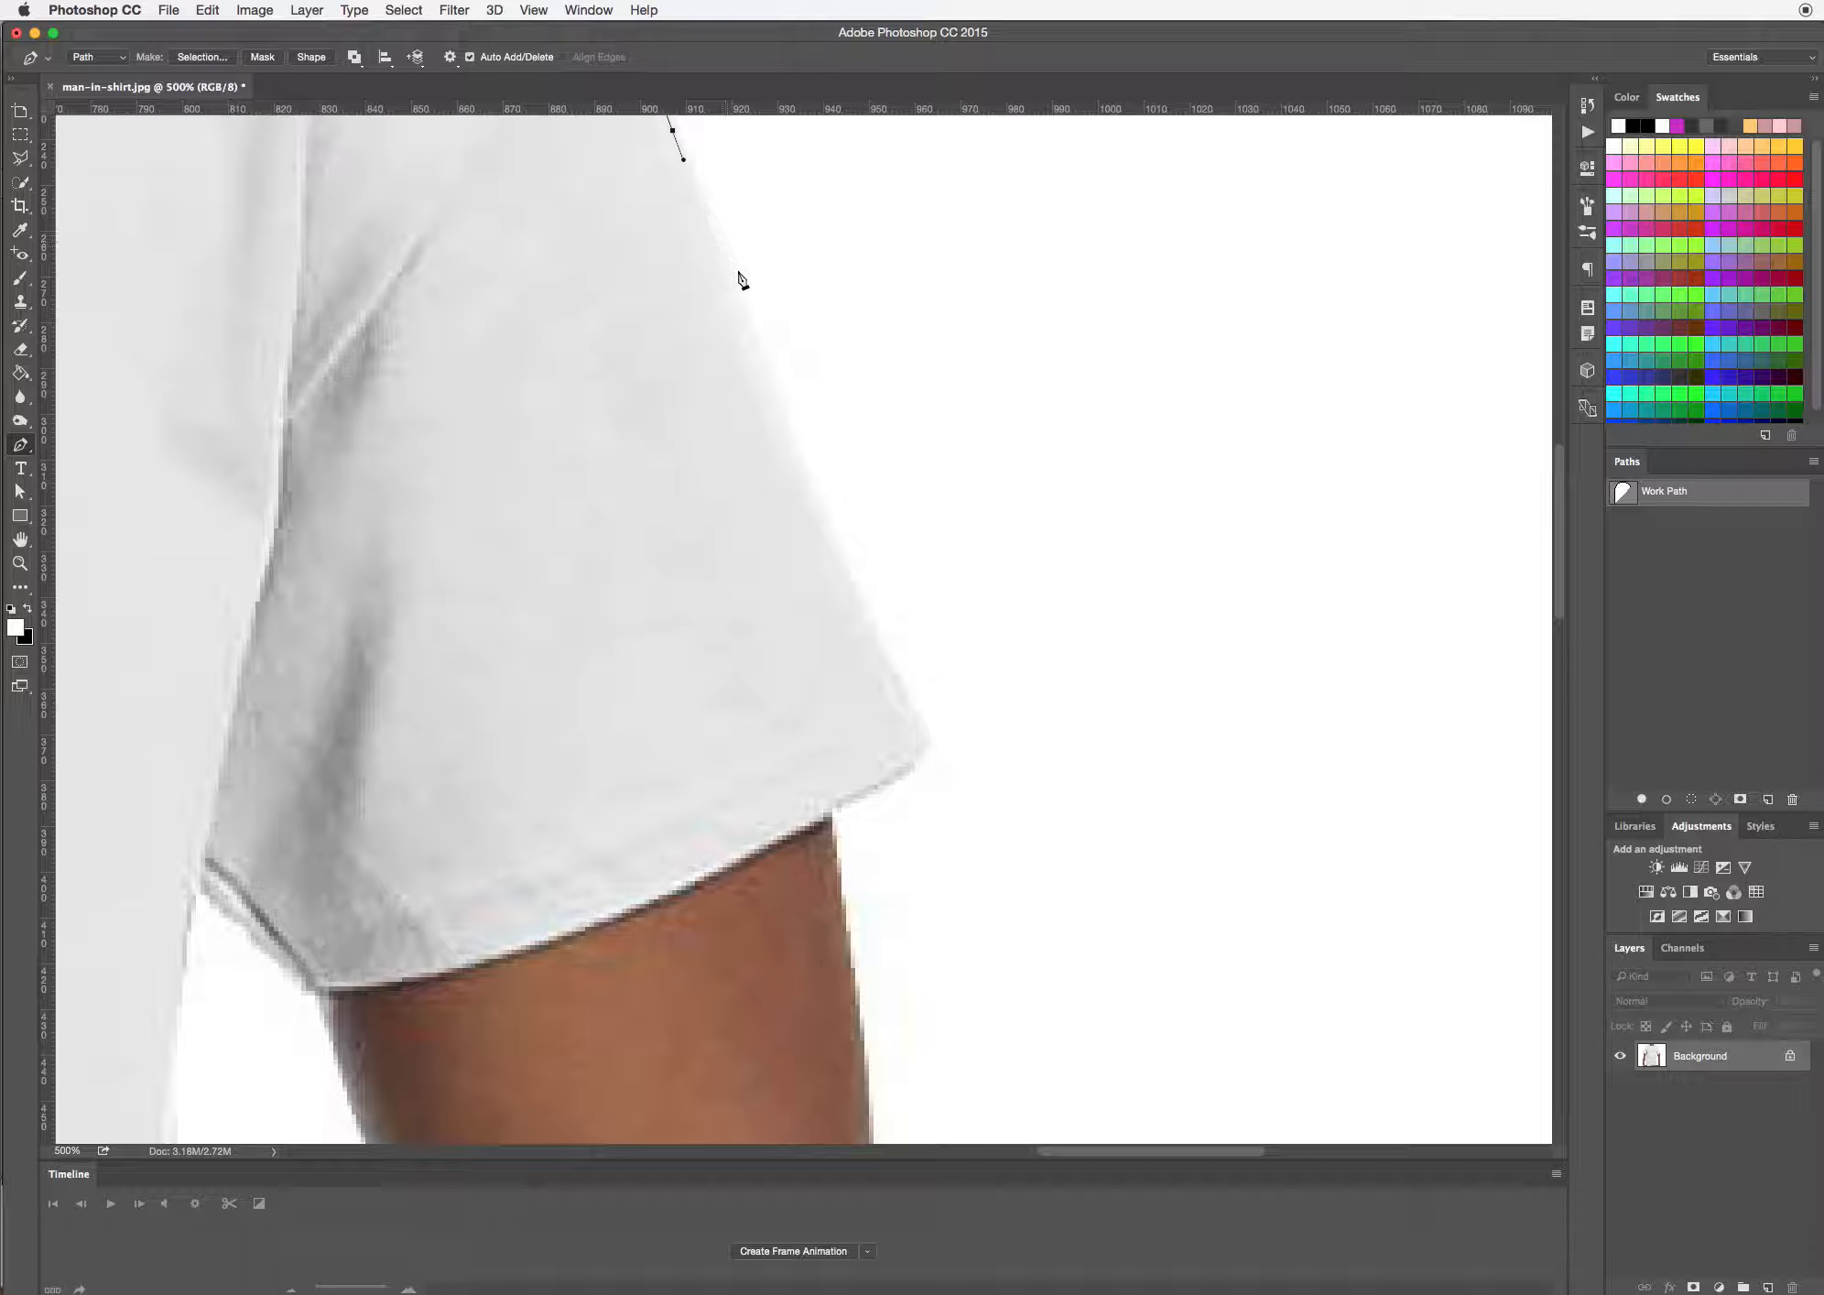
pyautogui.moveTo(791, 428); pyautogui.dragTo(799, 452)
pyautogui.moveTo(916, 716); pyautogui.dragTo(885, 670)
pyautogui.moveTo(911, 766); pyautogui.dragTo(896, 776)
# Undo the misplaced anchor on the sleeve hem, and route the path from where hem and arm meet down the right upper arm
pyautogui.moveTo(743, 847); pyautogui.dragTo(1041, 574)
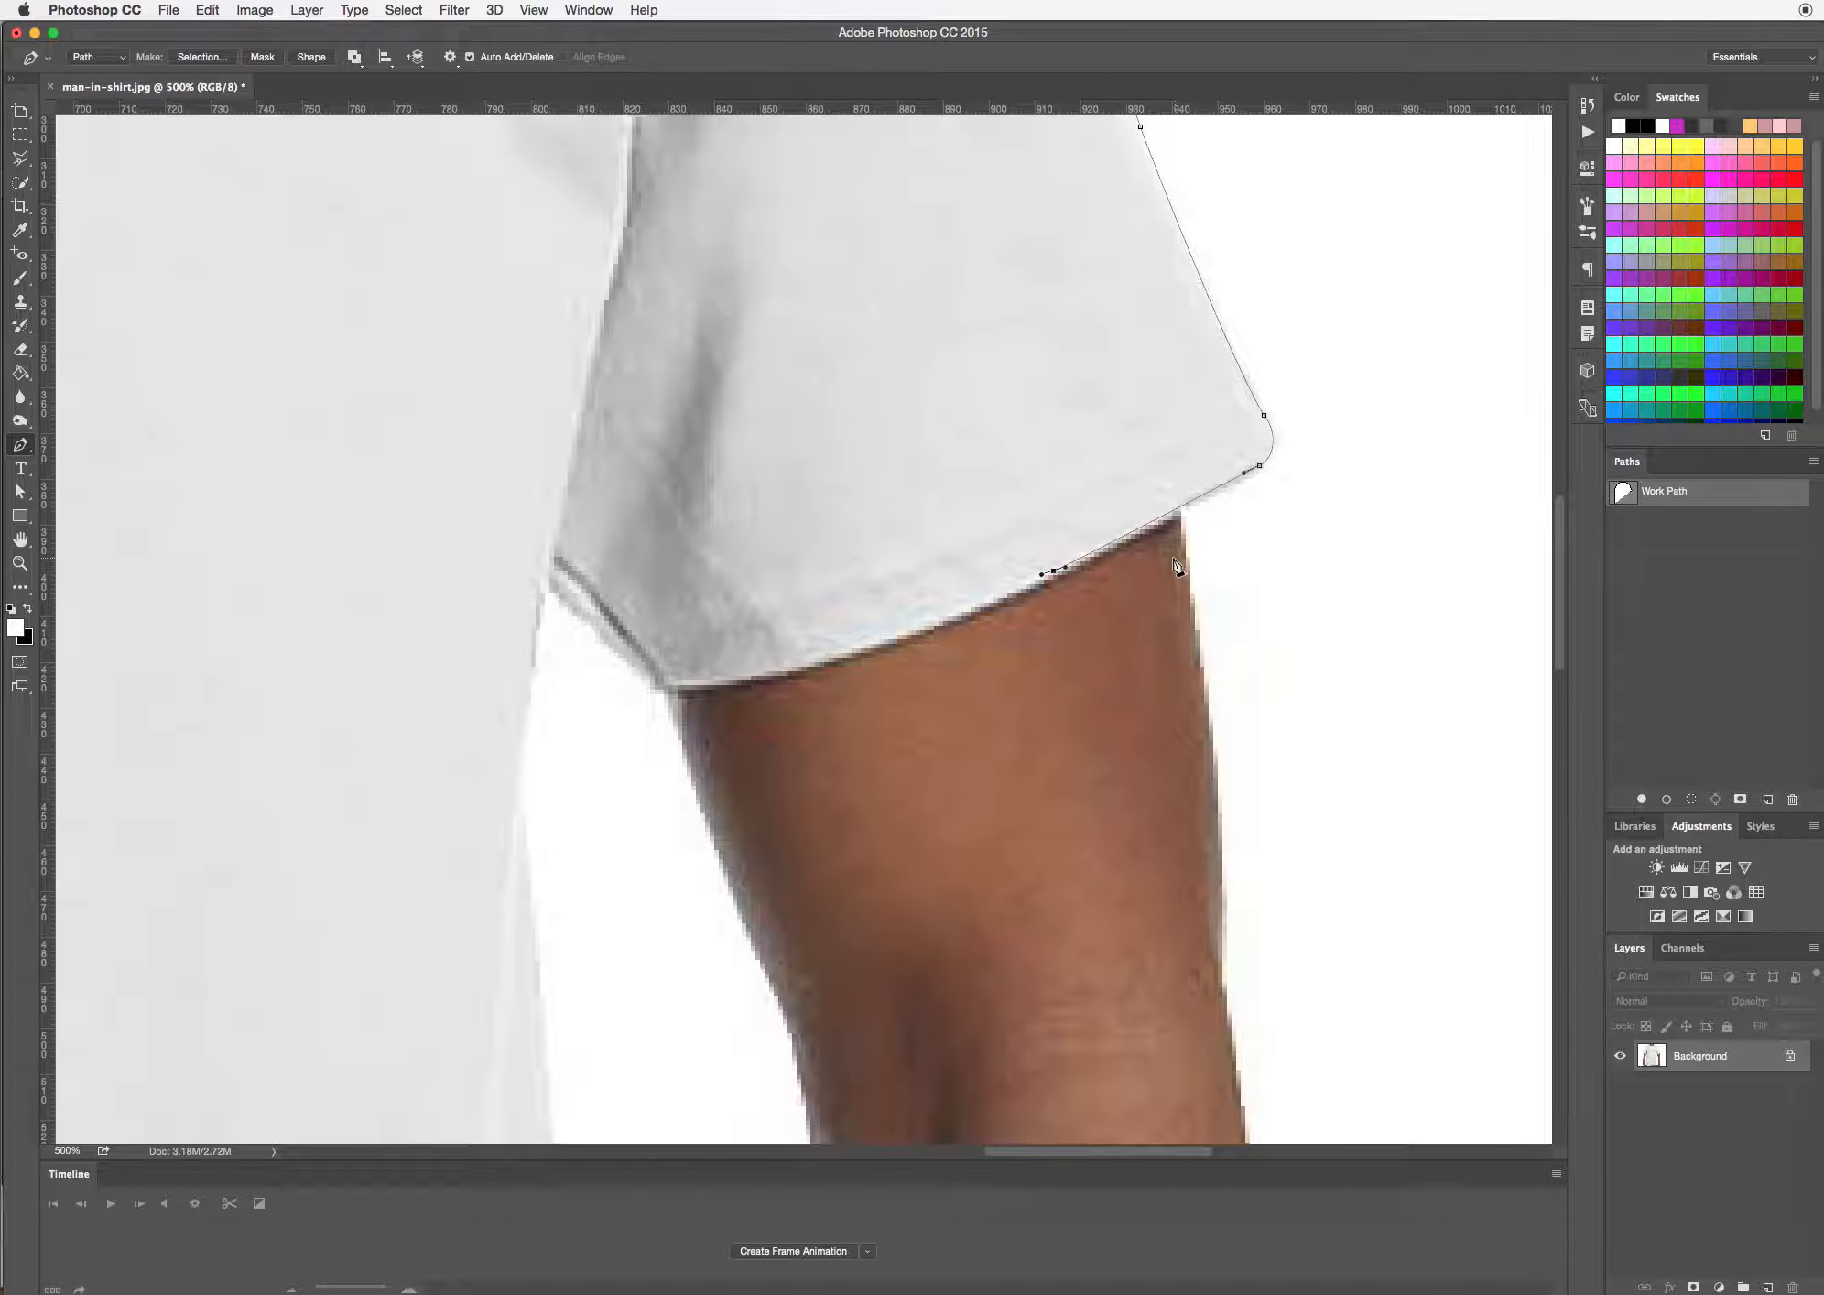
pyautogui.press('super+z')
pyautogui.click(1181, 515)
pyautogui.moveTo(1181, 863); pyautogui.dragTo(1093, 594)
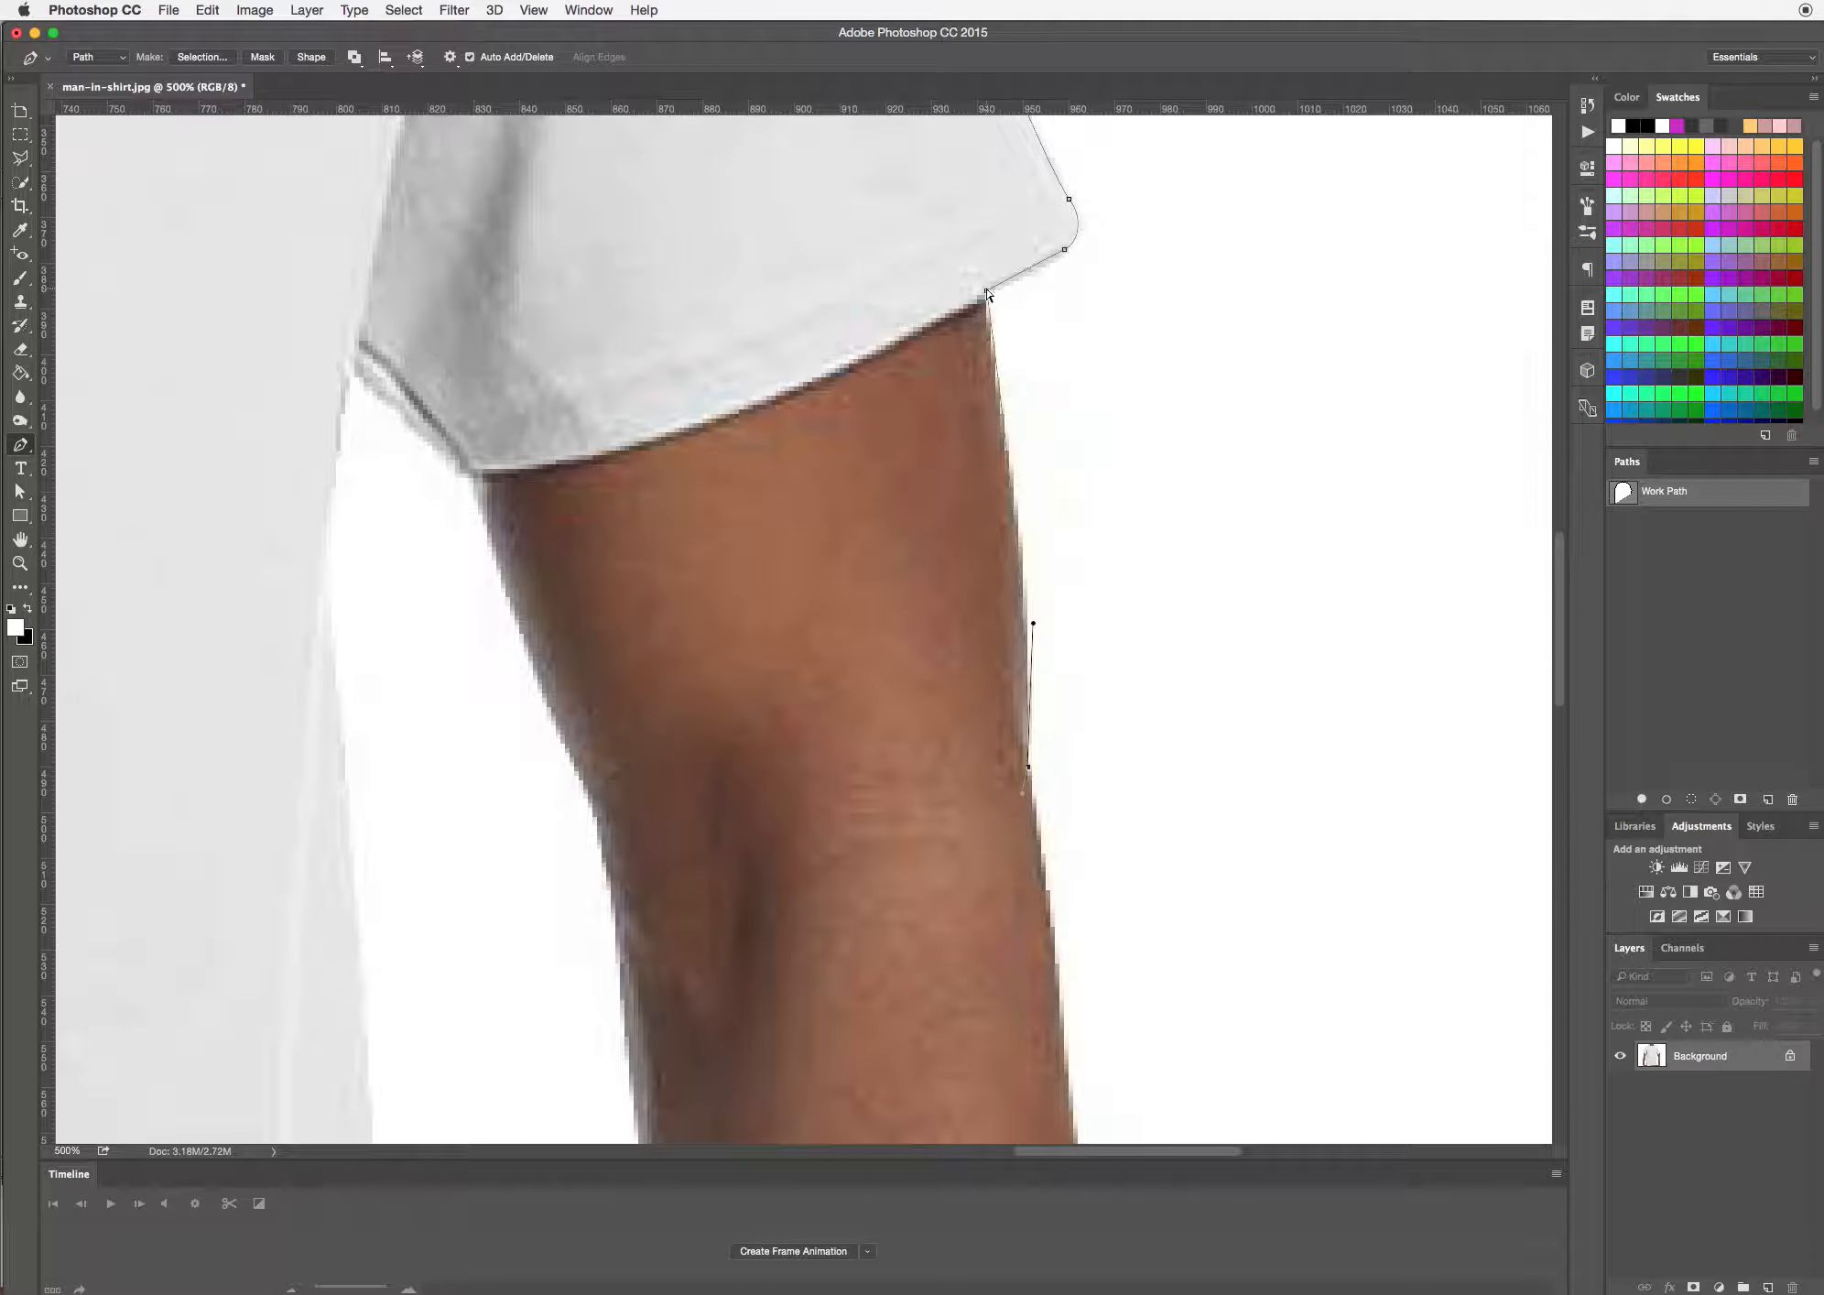
pyautogui.moveTo(986, 291); pyautogui.dragTo(978, 296)
pyautogui.moveTo(1071, 924); pyautogui.dragTo(786, 367)
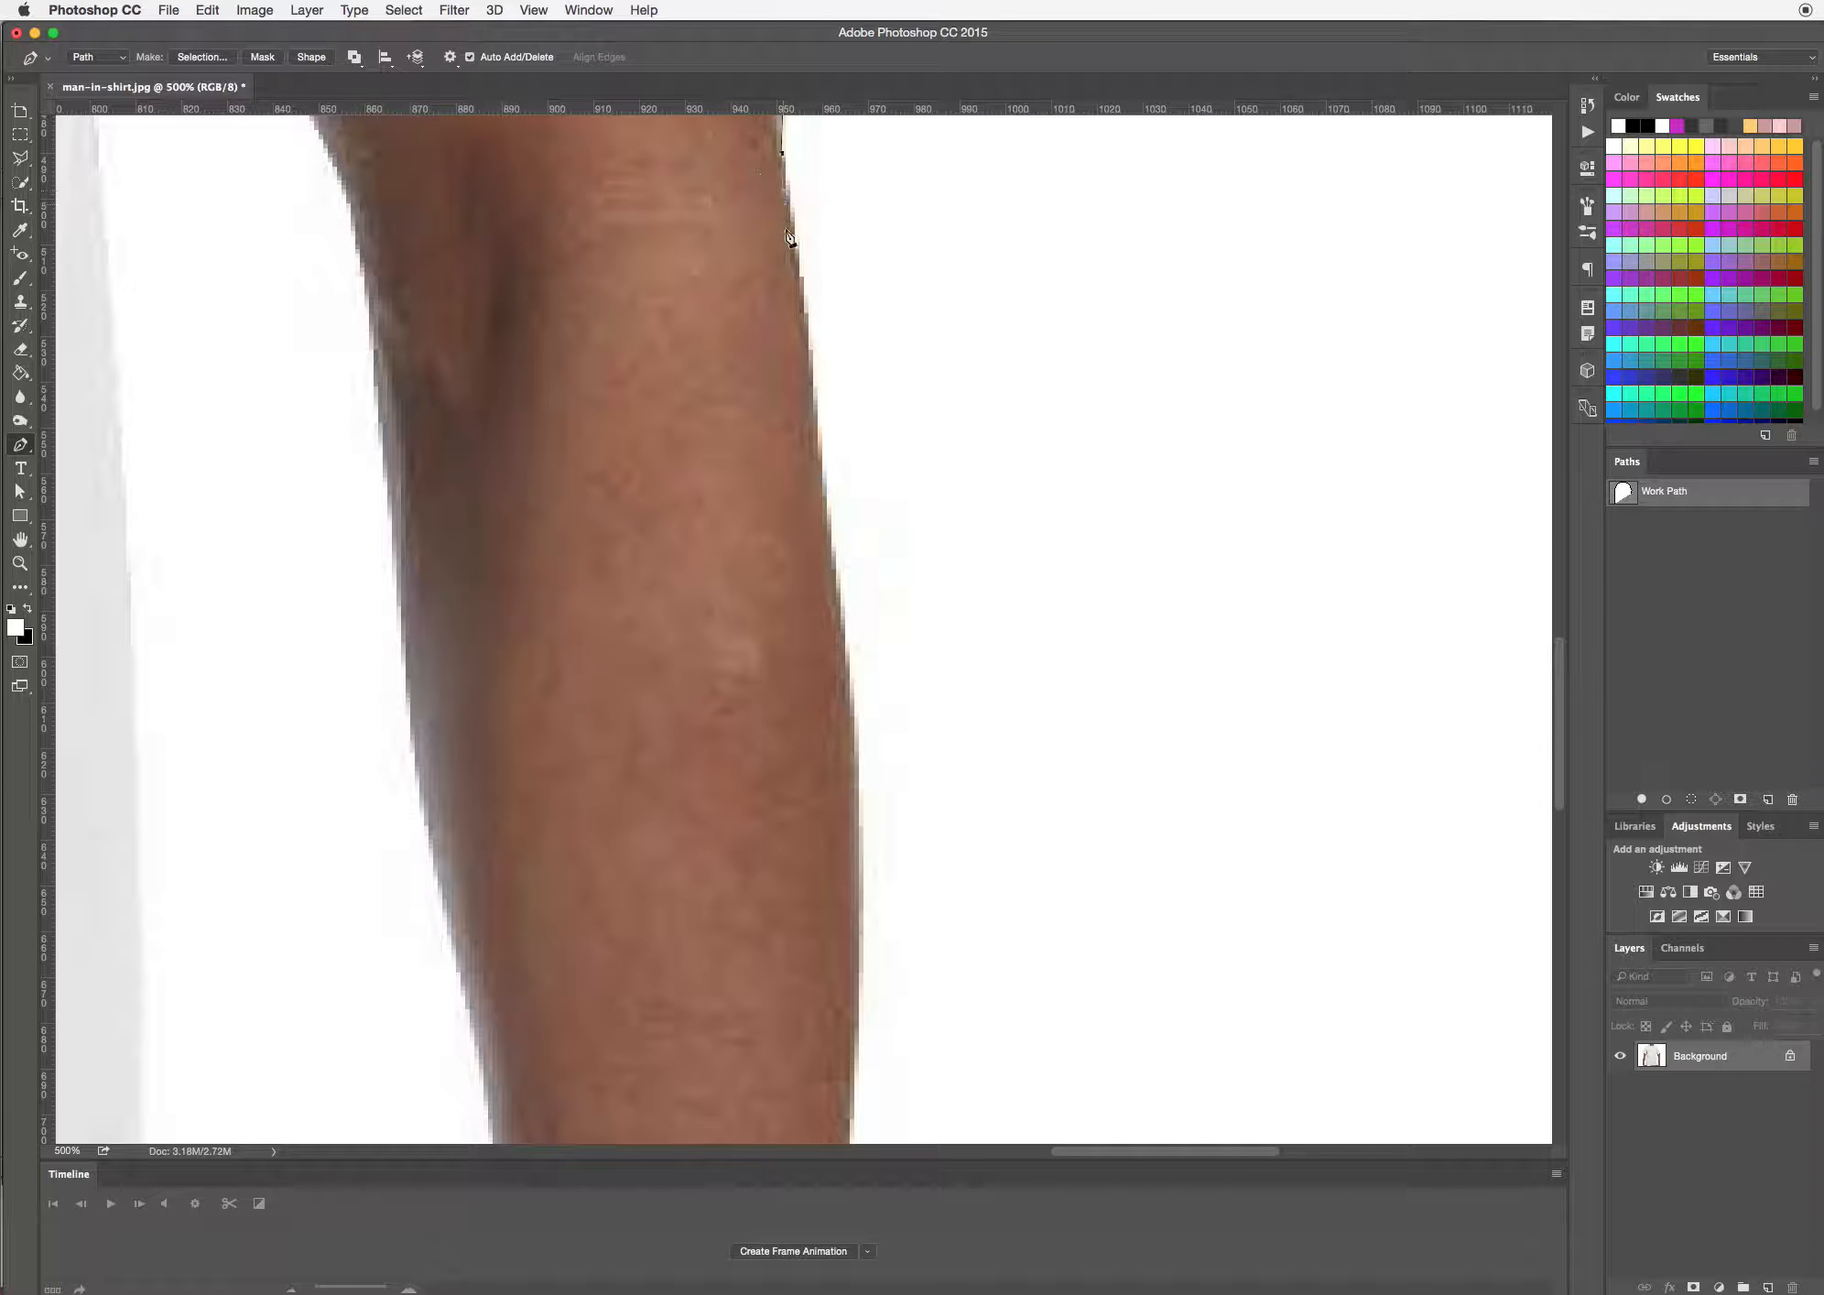
# Continue the path down the outer edge of the right forearm to the outer wrist bump, following the arm's curve
pyautogui.moveTo(841, 607); pyautogui.dragTo(856, 668)
pyautogui.moveTo(908, 764); pyautogui.dragTo(960, 302)
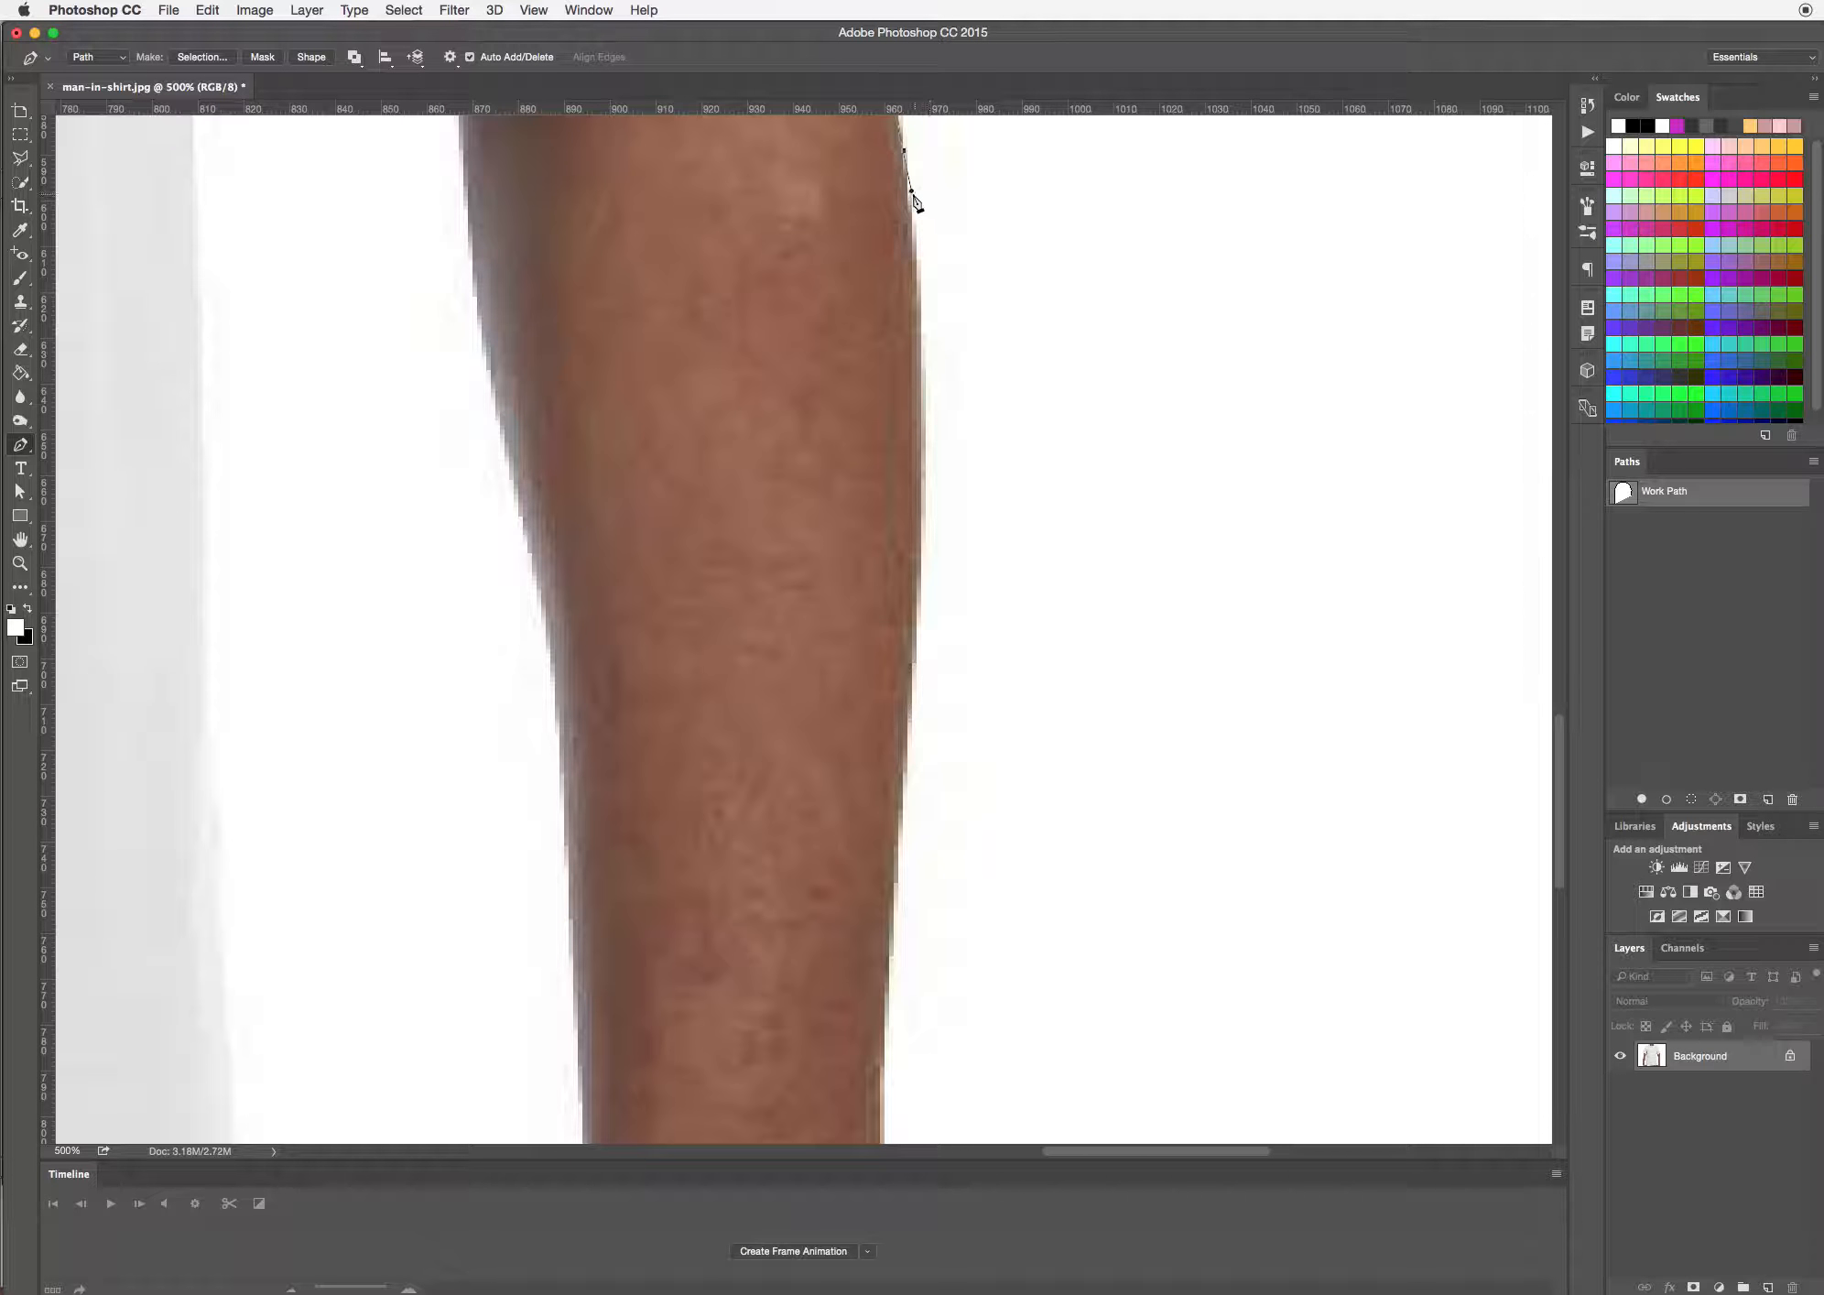
pyautogui.moveTo(912, 191); pyautogui.dragTo(911, 226)
pyautogui.moveTo(904, 734); pyautogui.dragTo(929, 533)
pyautogui.moveTo(948, 806); pyautogui.dragTo(927, 374)
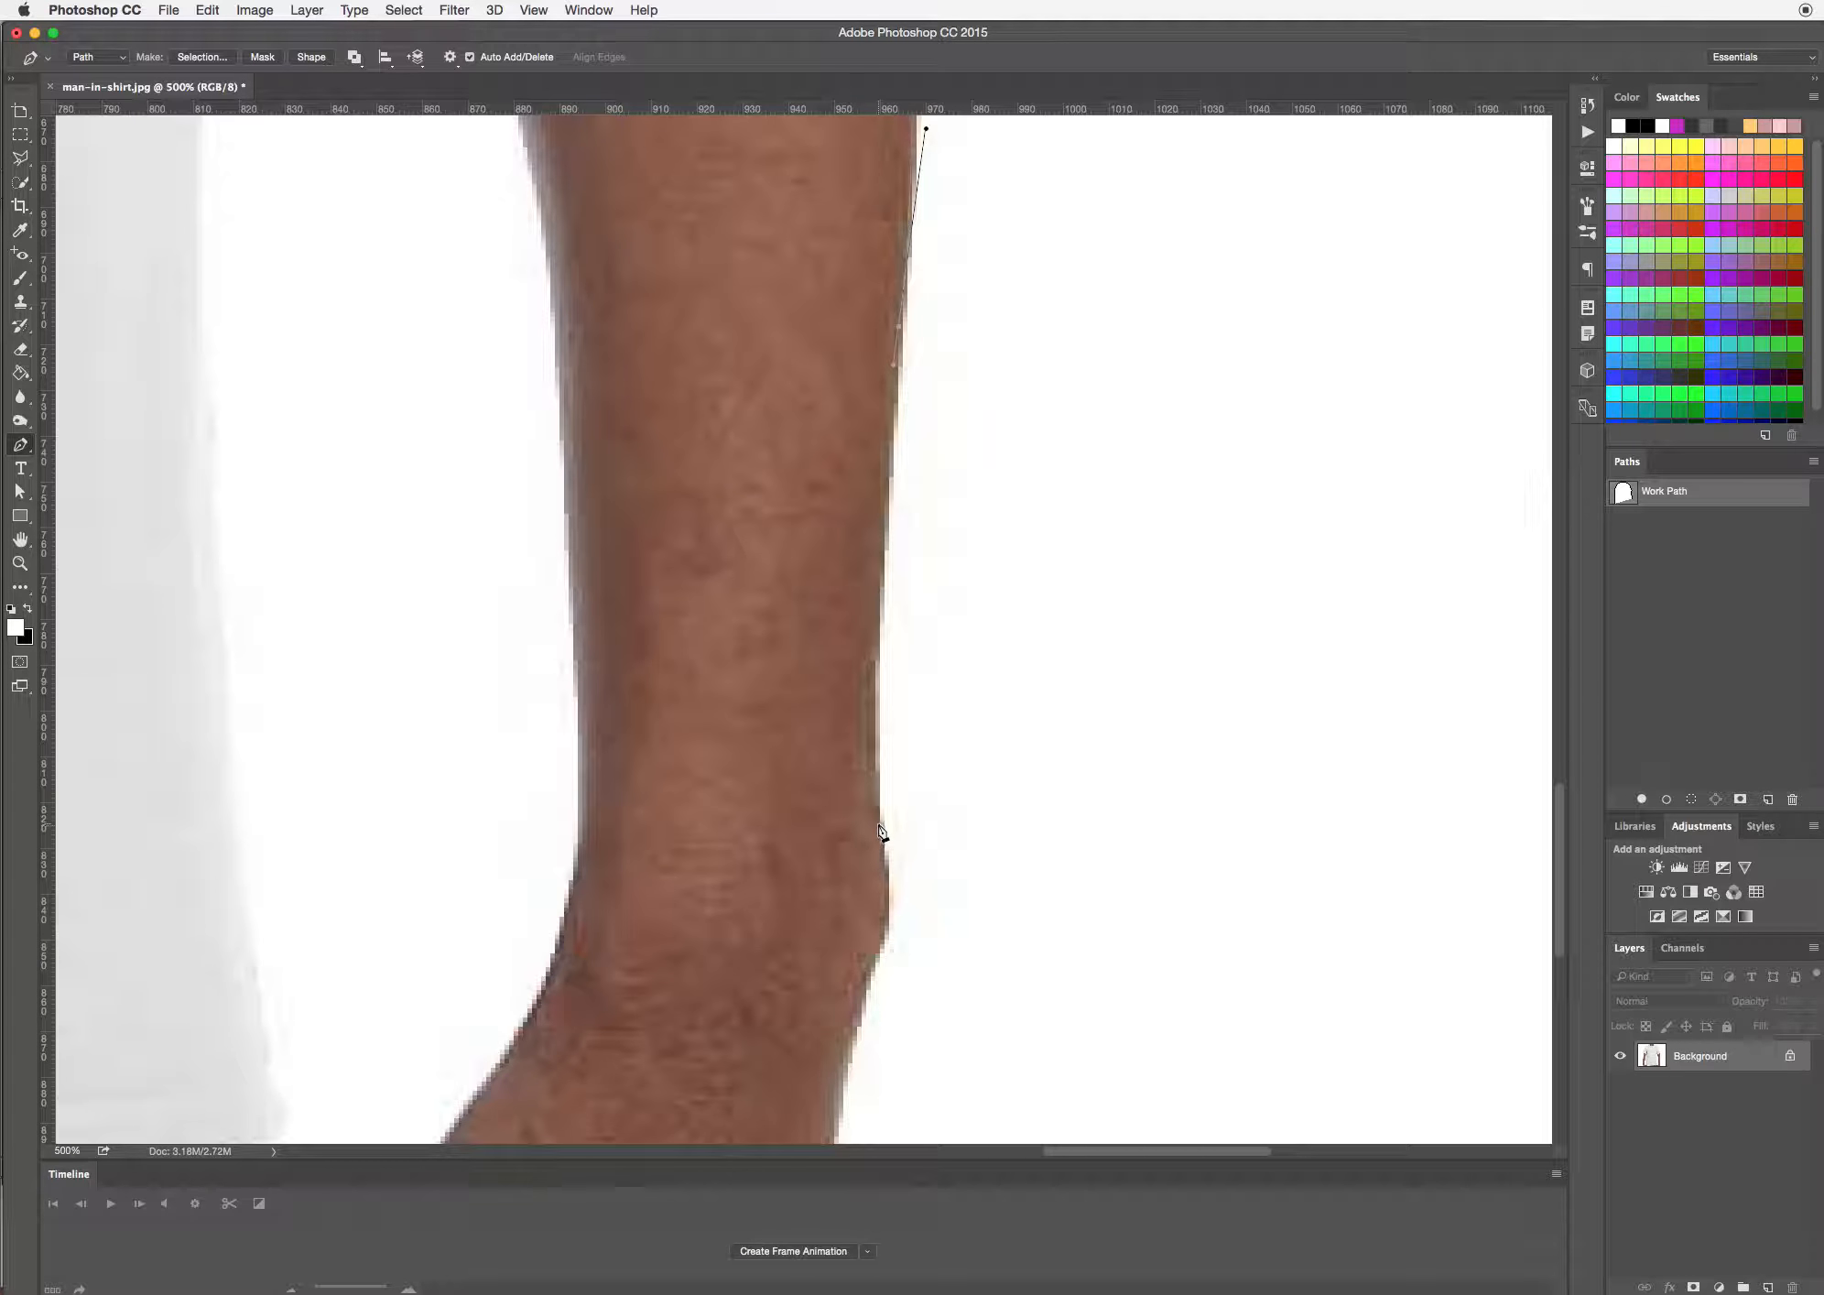
pyautogui.moveTo(881, 830); pyautogui.dragTo(941, 648)
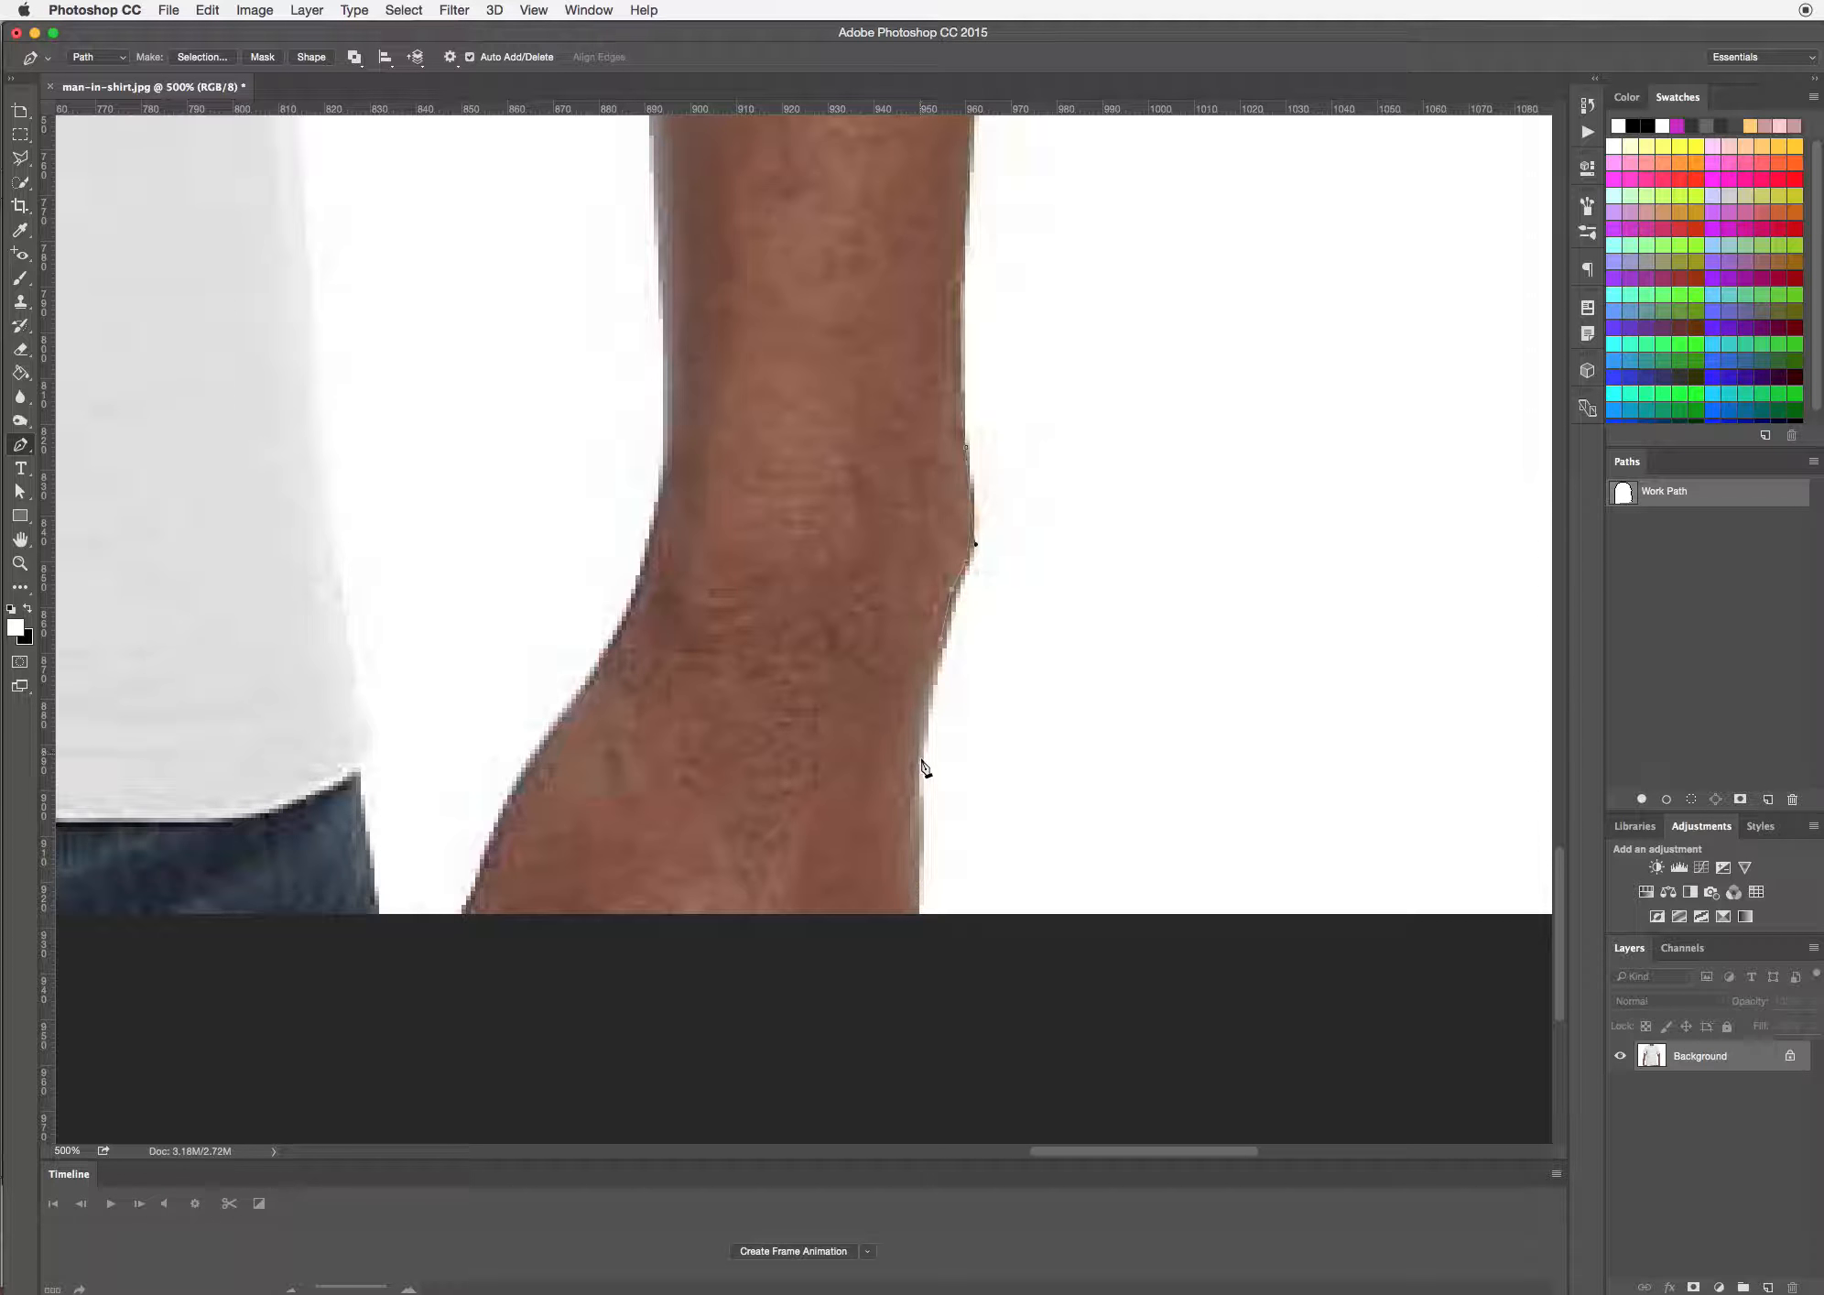
# Trace the outer side of the right wrist and hand to the photo's bottom edge, and run the path straight across beneath the hand
pyautogui.moveTo(920, 763); pyautogui.dragTo(914, 807)
pyautogui.moveTo(926, 717); pyautogui.dragTo(924, 695)
pyautogui.moveTo(914, 816); pyautogui.dragTo(915, 818)
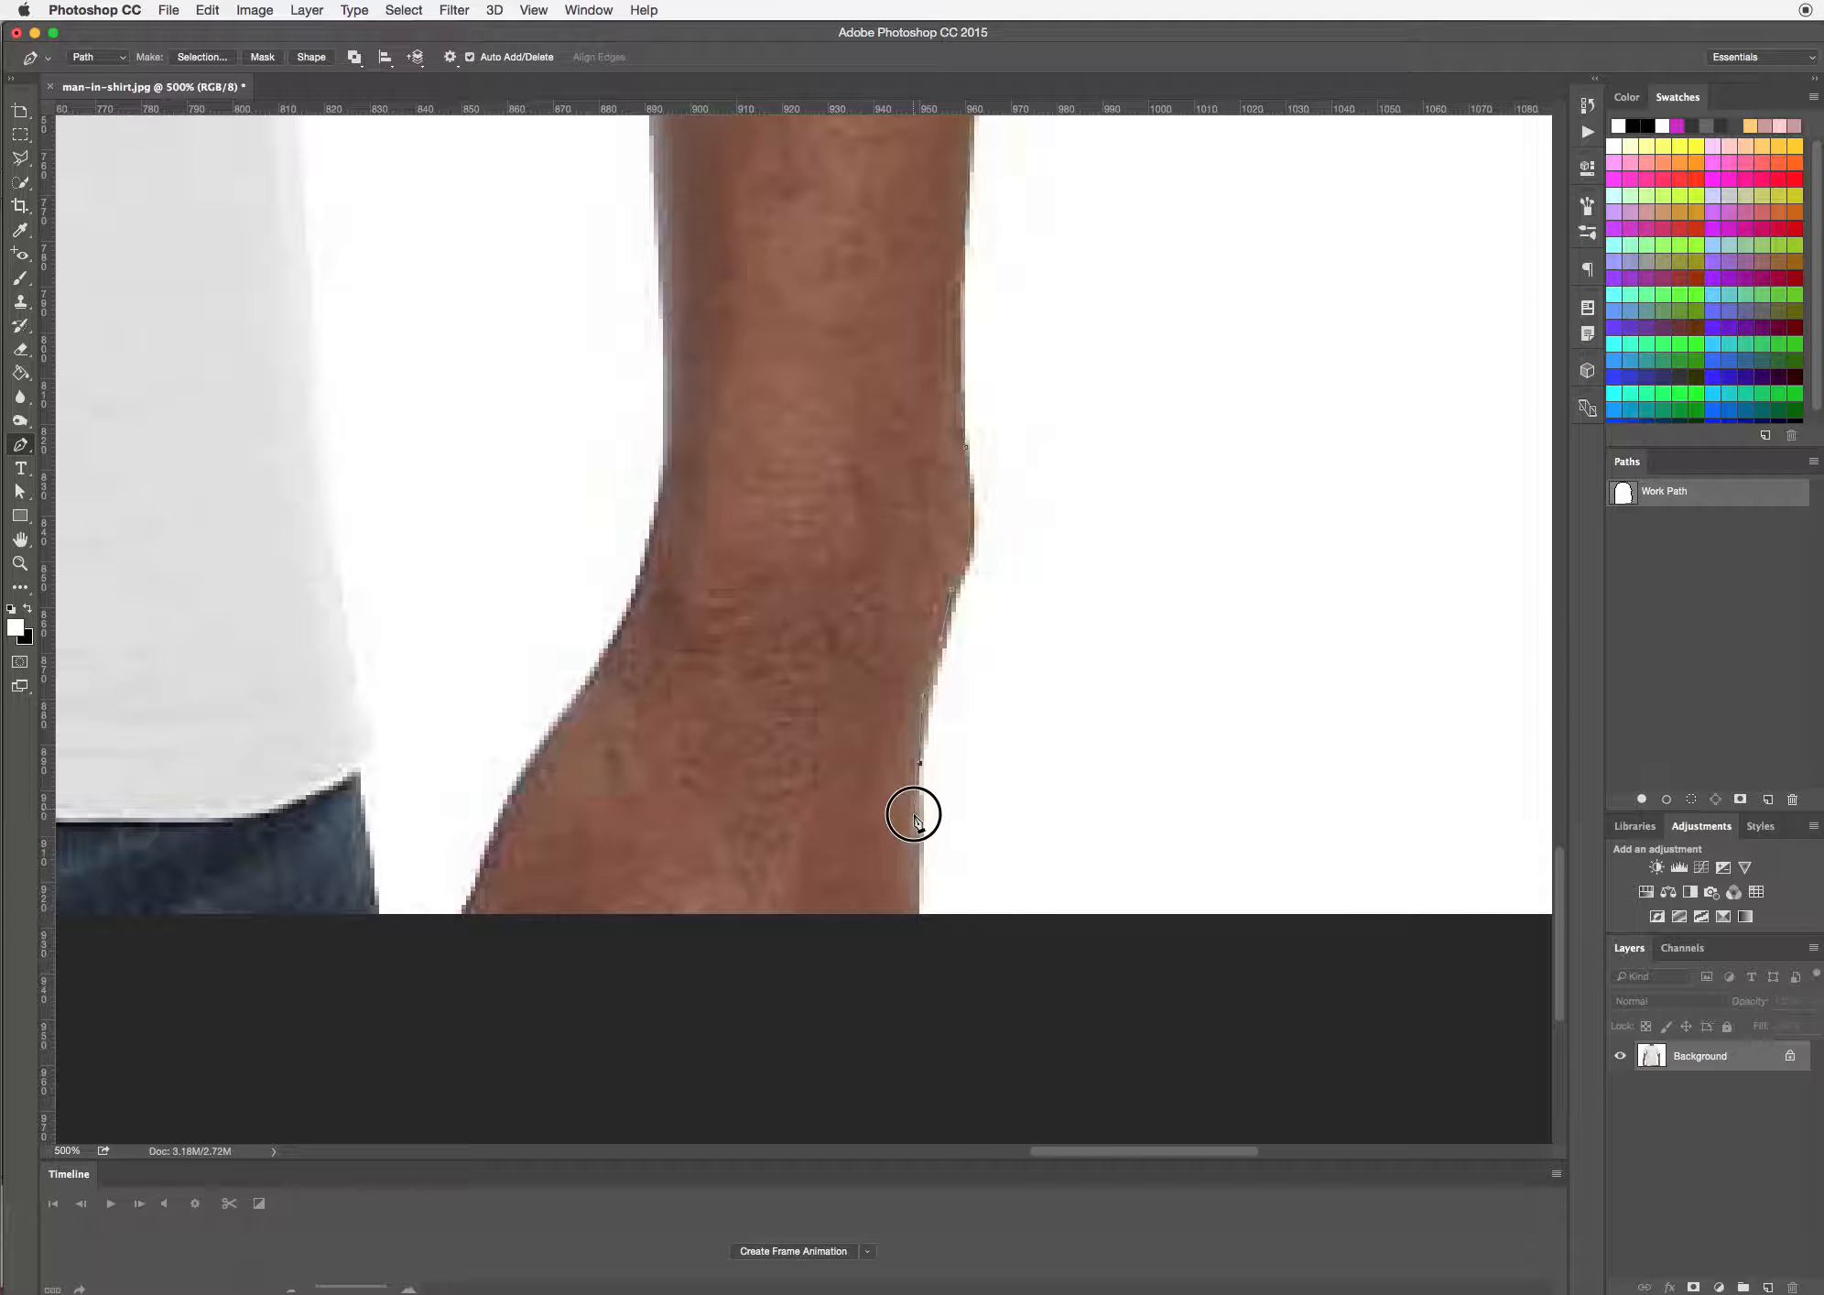
pyautogui.click(919, 914)
pyautogui.click(587, 903)
pyautogui.moveTo(587, 902); pyautogui.dragTo(831, 944)
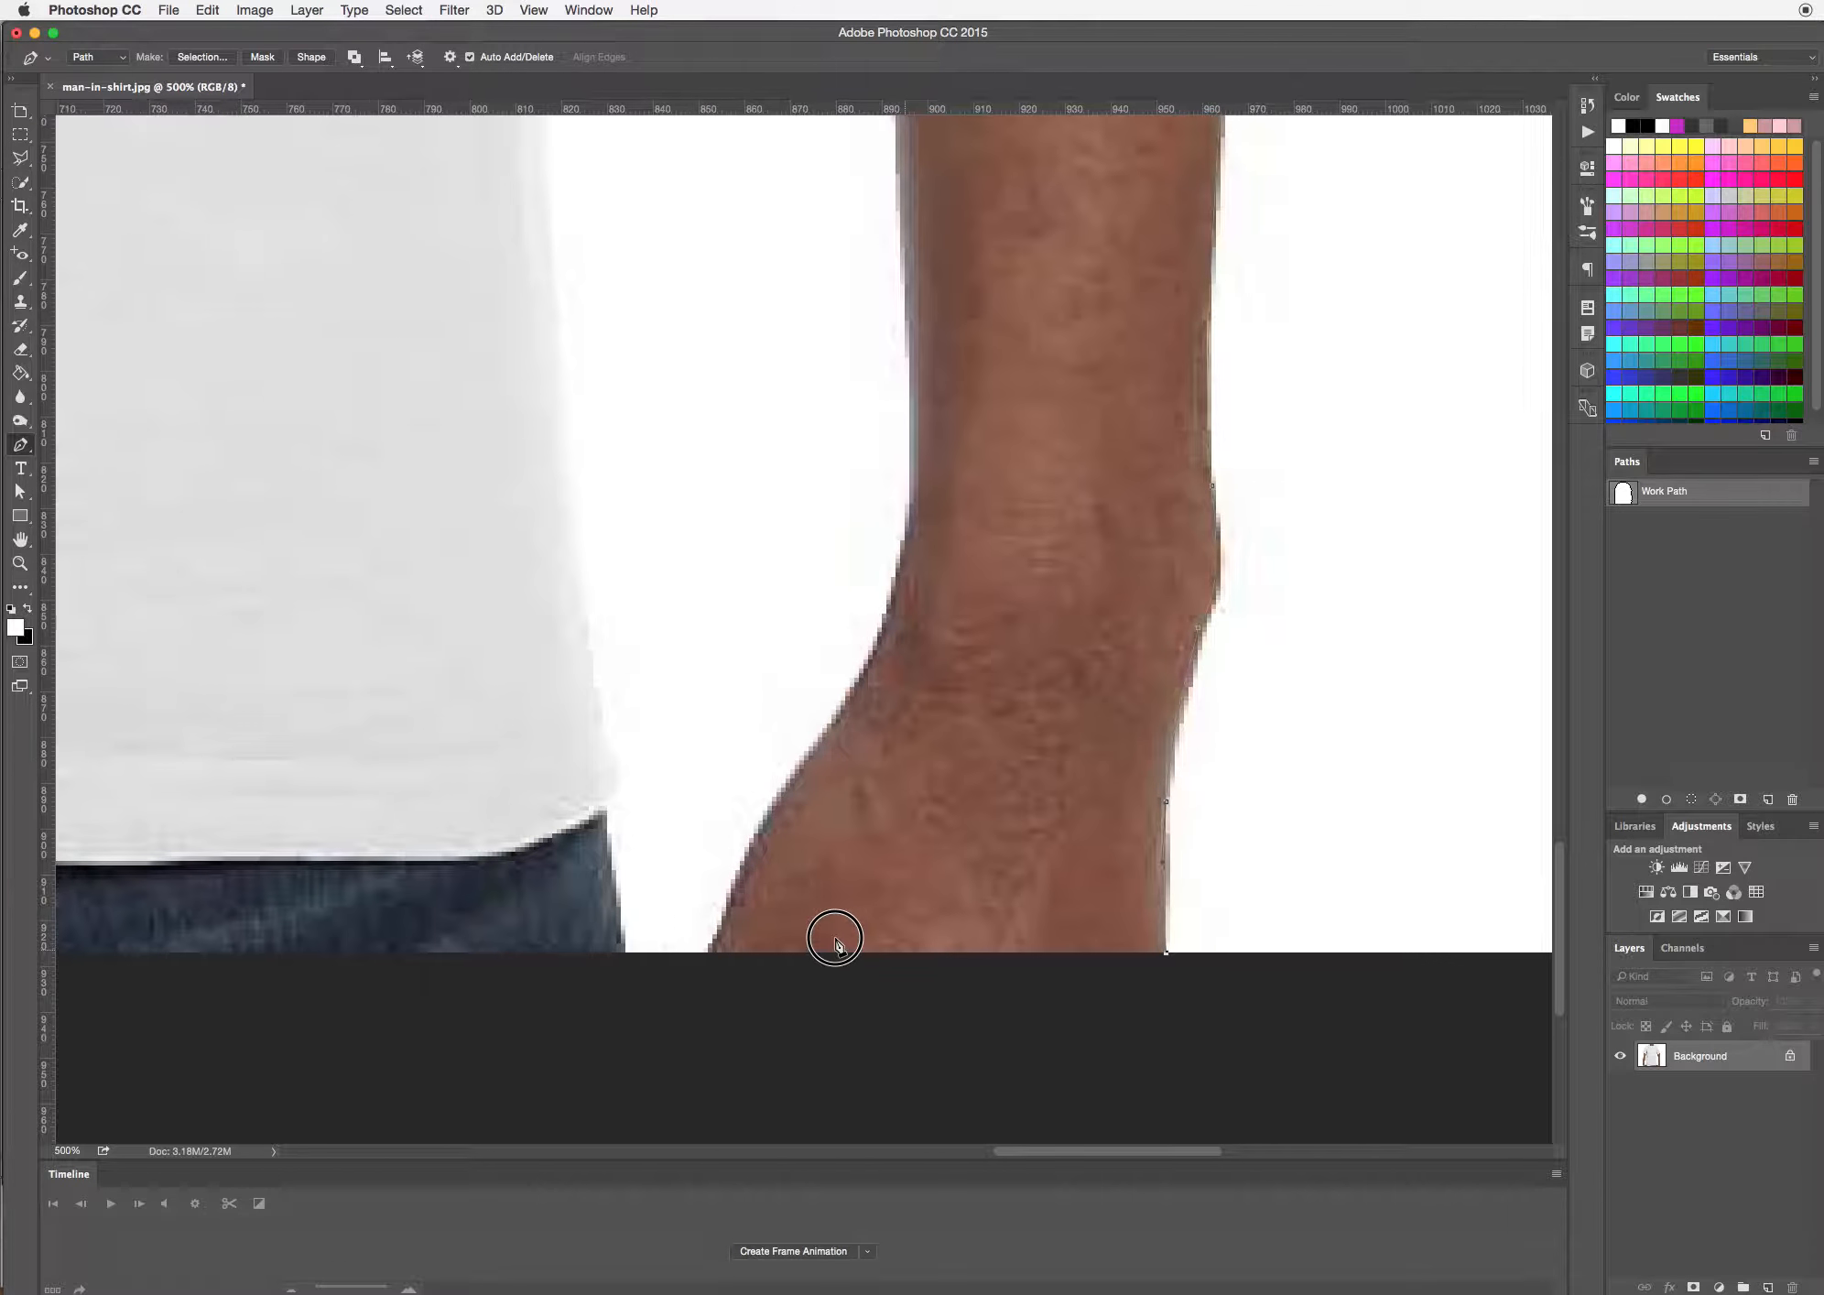
pyautogui.click(714, 955)
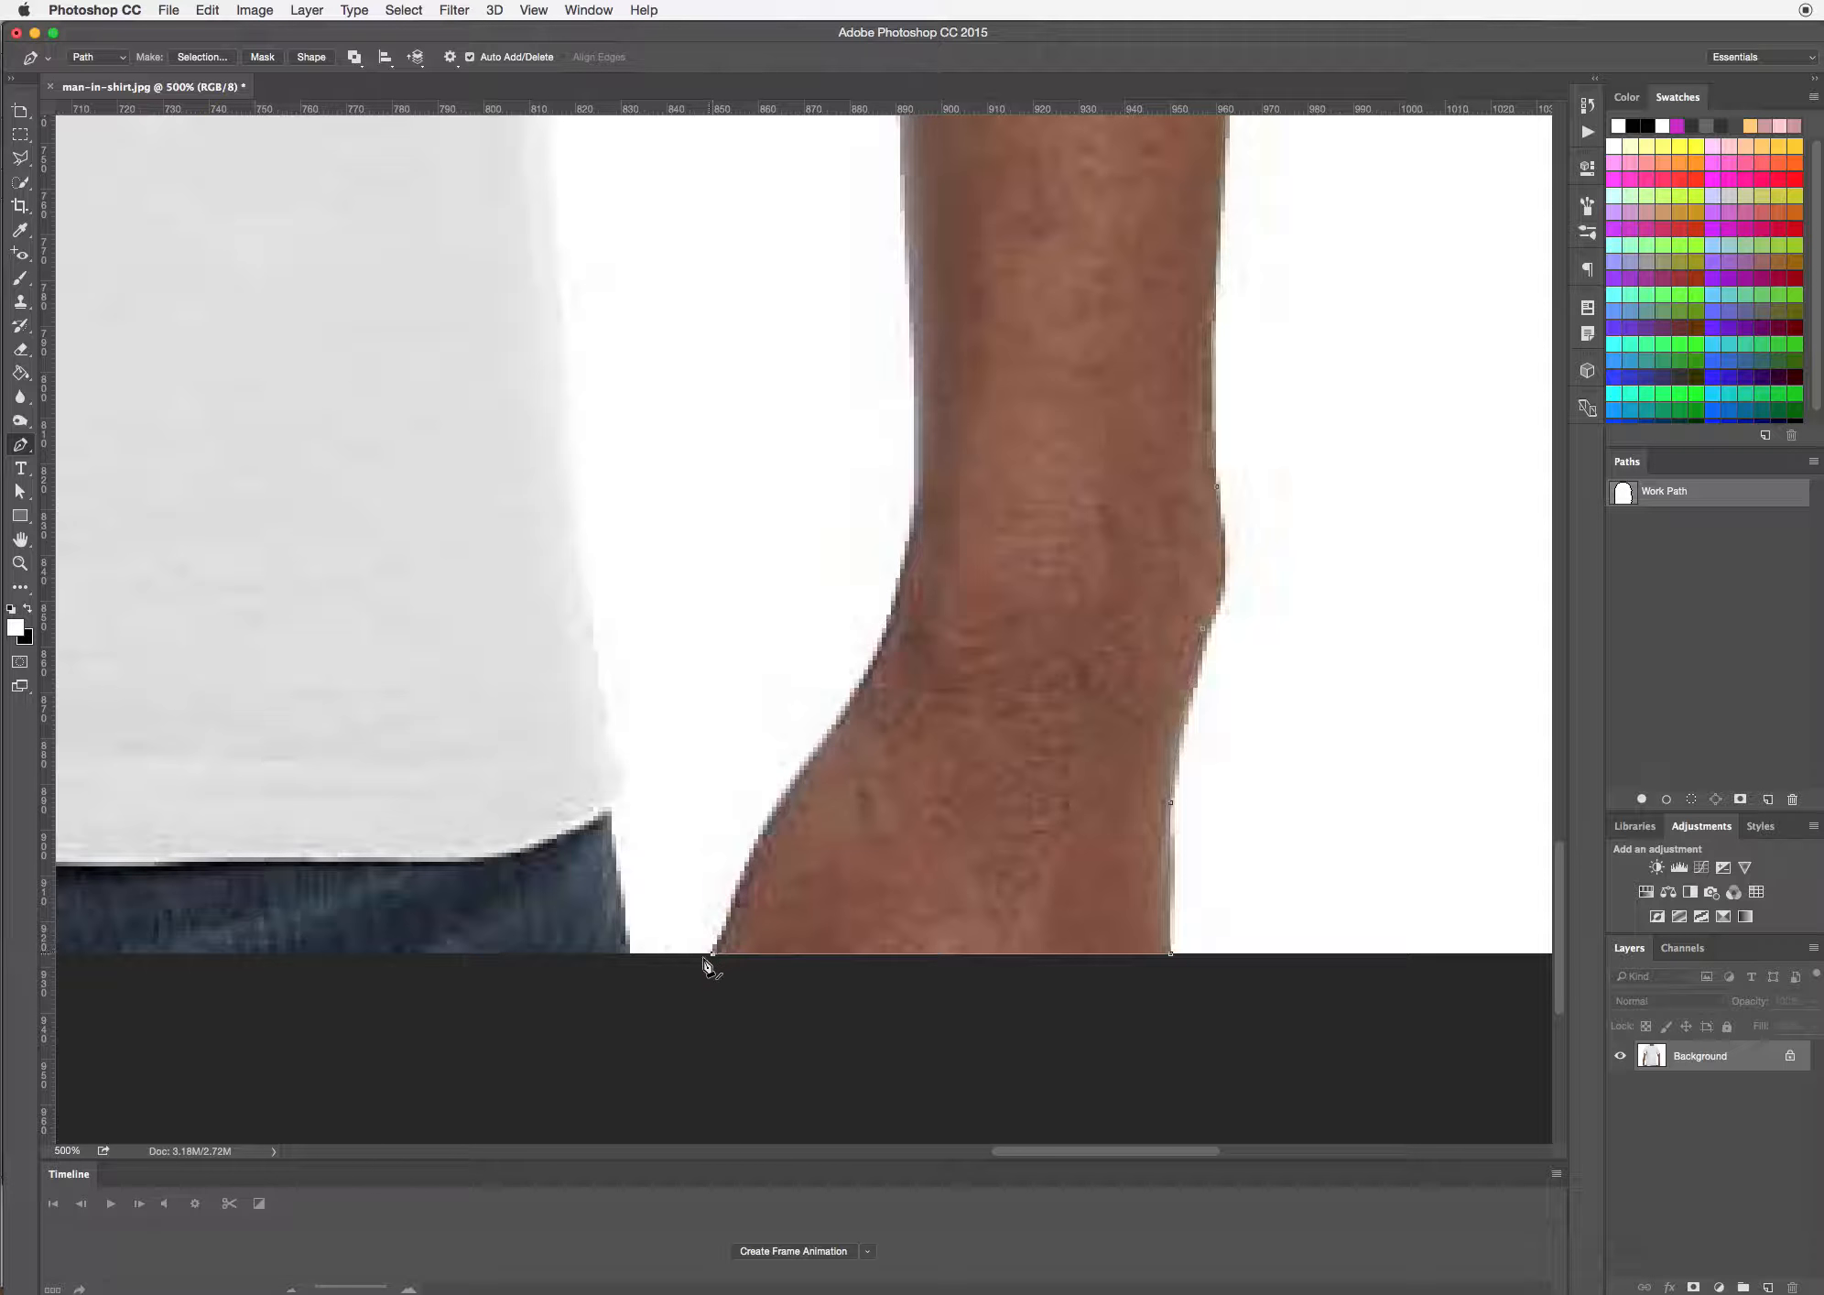
# Trace the inner side of the right hand and wrist upward, adjusting the handles to fit the curve into the forearm
pyautogui.moveTo(749, 597); pyautogui.dragTo(1006, 1079)
pyautogui.moveTo(1011, 864); pyautogui.dragTo(998, 616)
pyautogui.moveTo(1080, 801); pyautogui.dragTo(1135, 726)
pyautogui.keyDown('alt'); pyautogui.click(1078, 800); pyautogui.keyUp('alt')
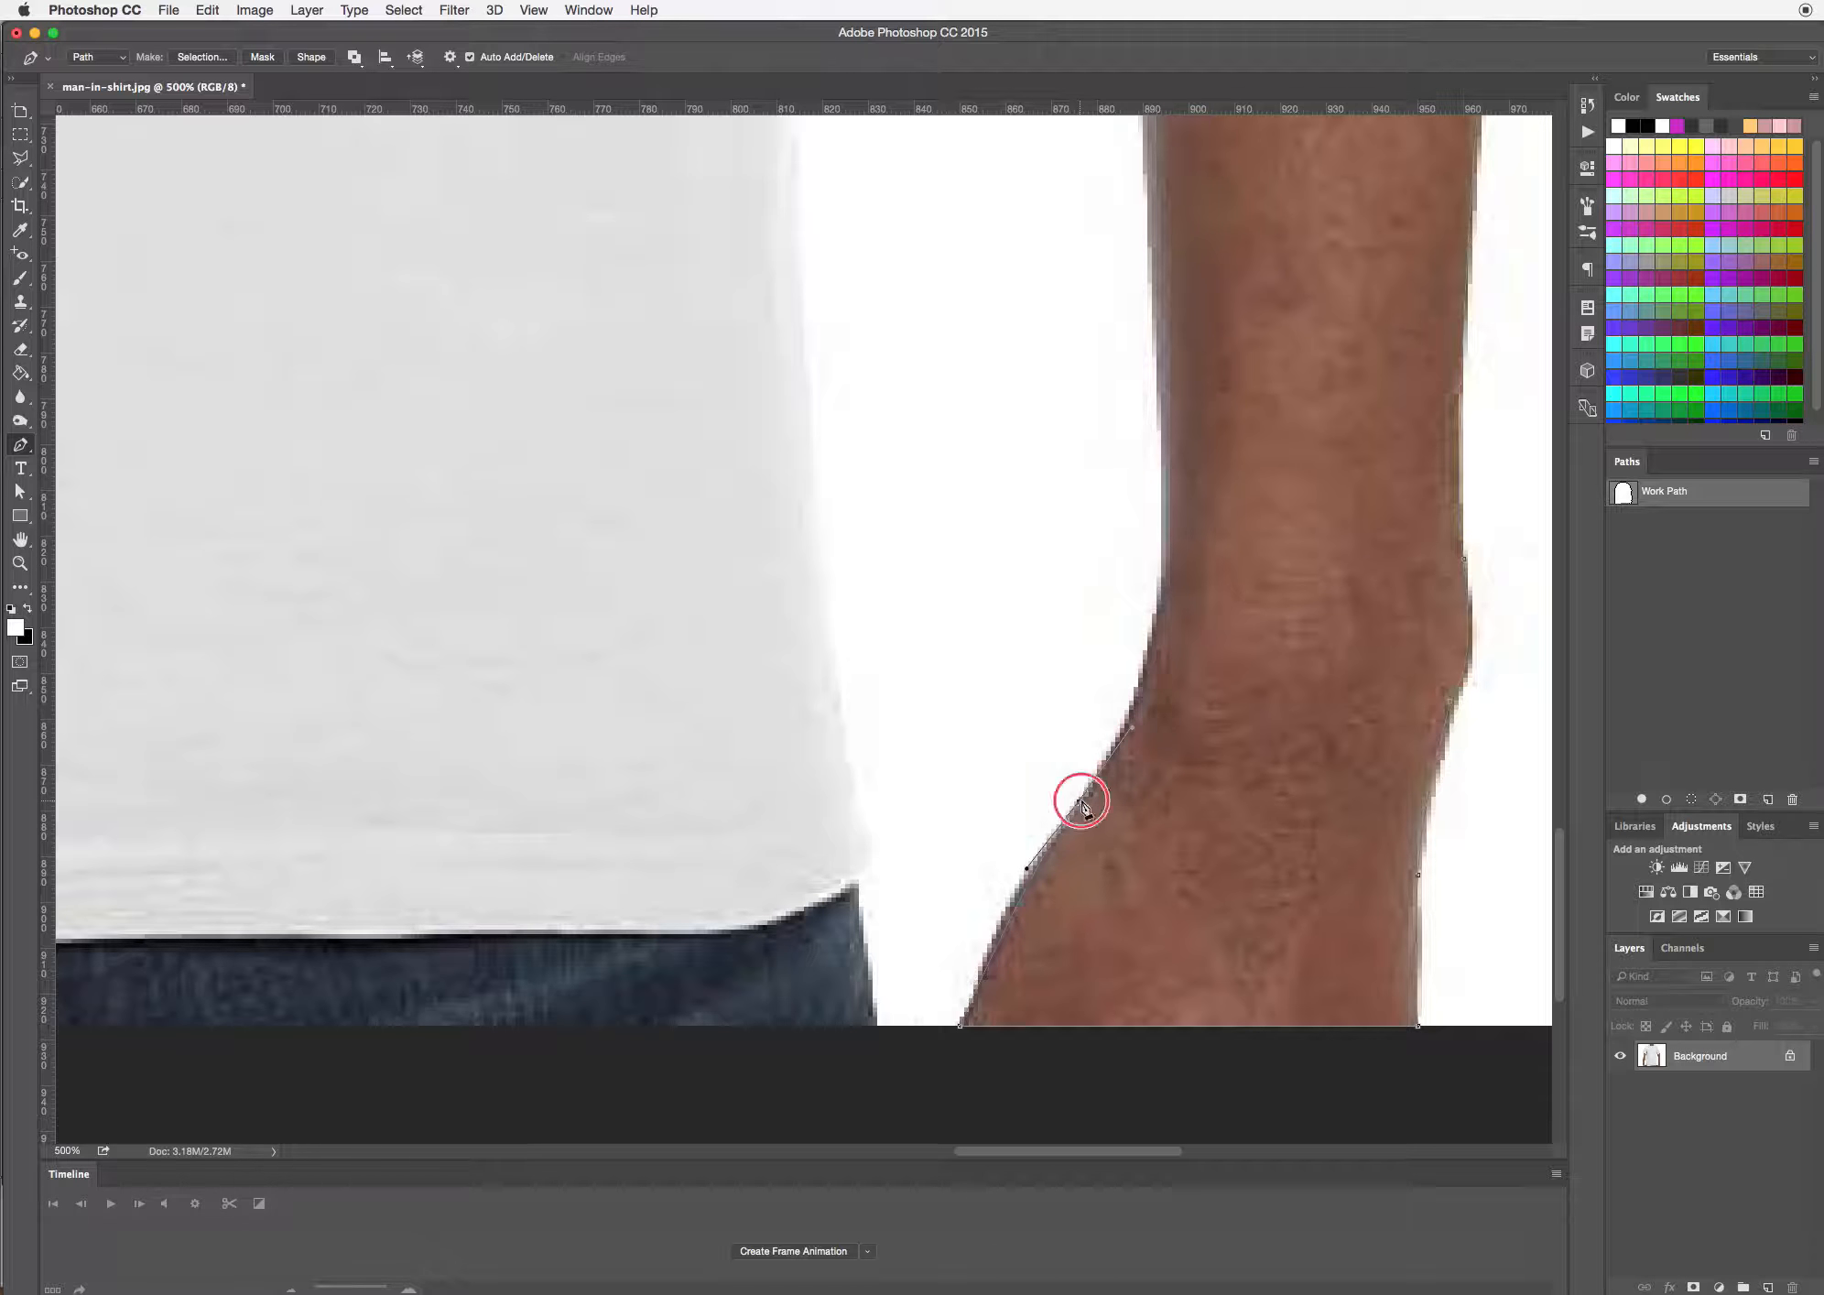
pyautogui.moveTo(1081, 802); pyautogui.dragTo(1015, 879)
pyautogui.moveTo(1135, 727); pyautogui.dragTo(1152, 685)
pyautogui.scroll(5, 1181, 569)
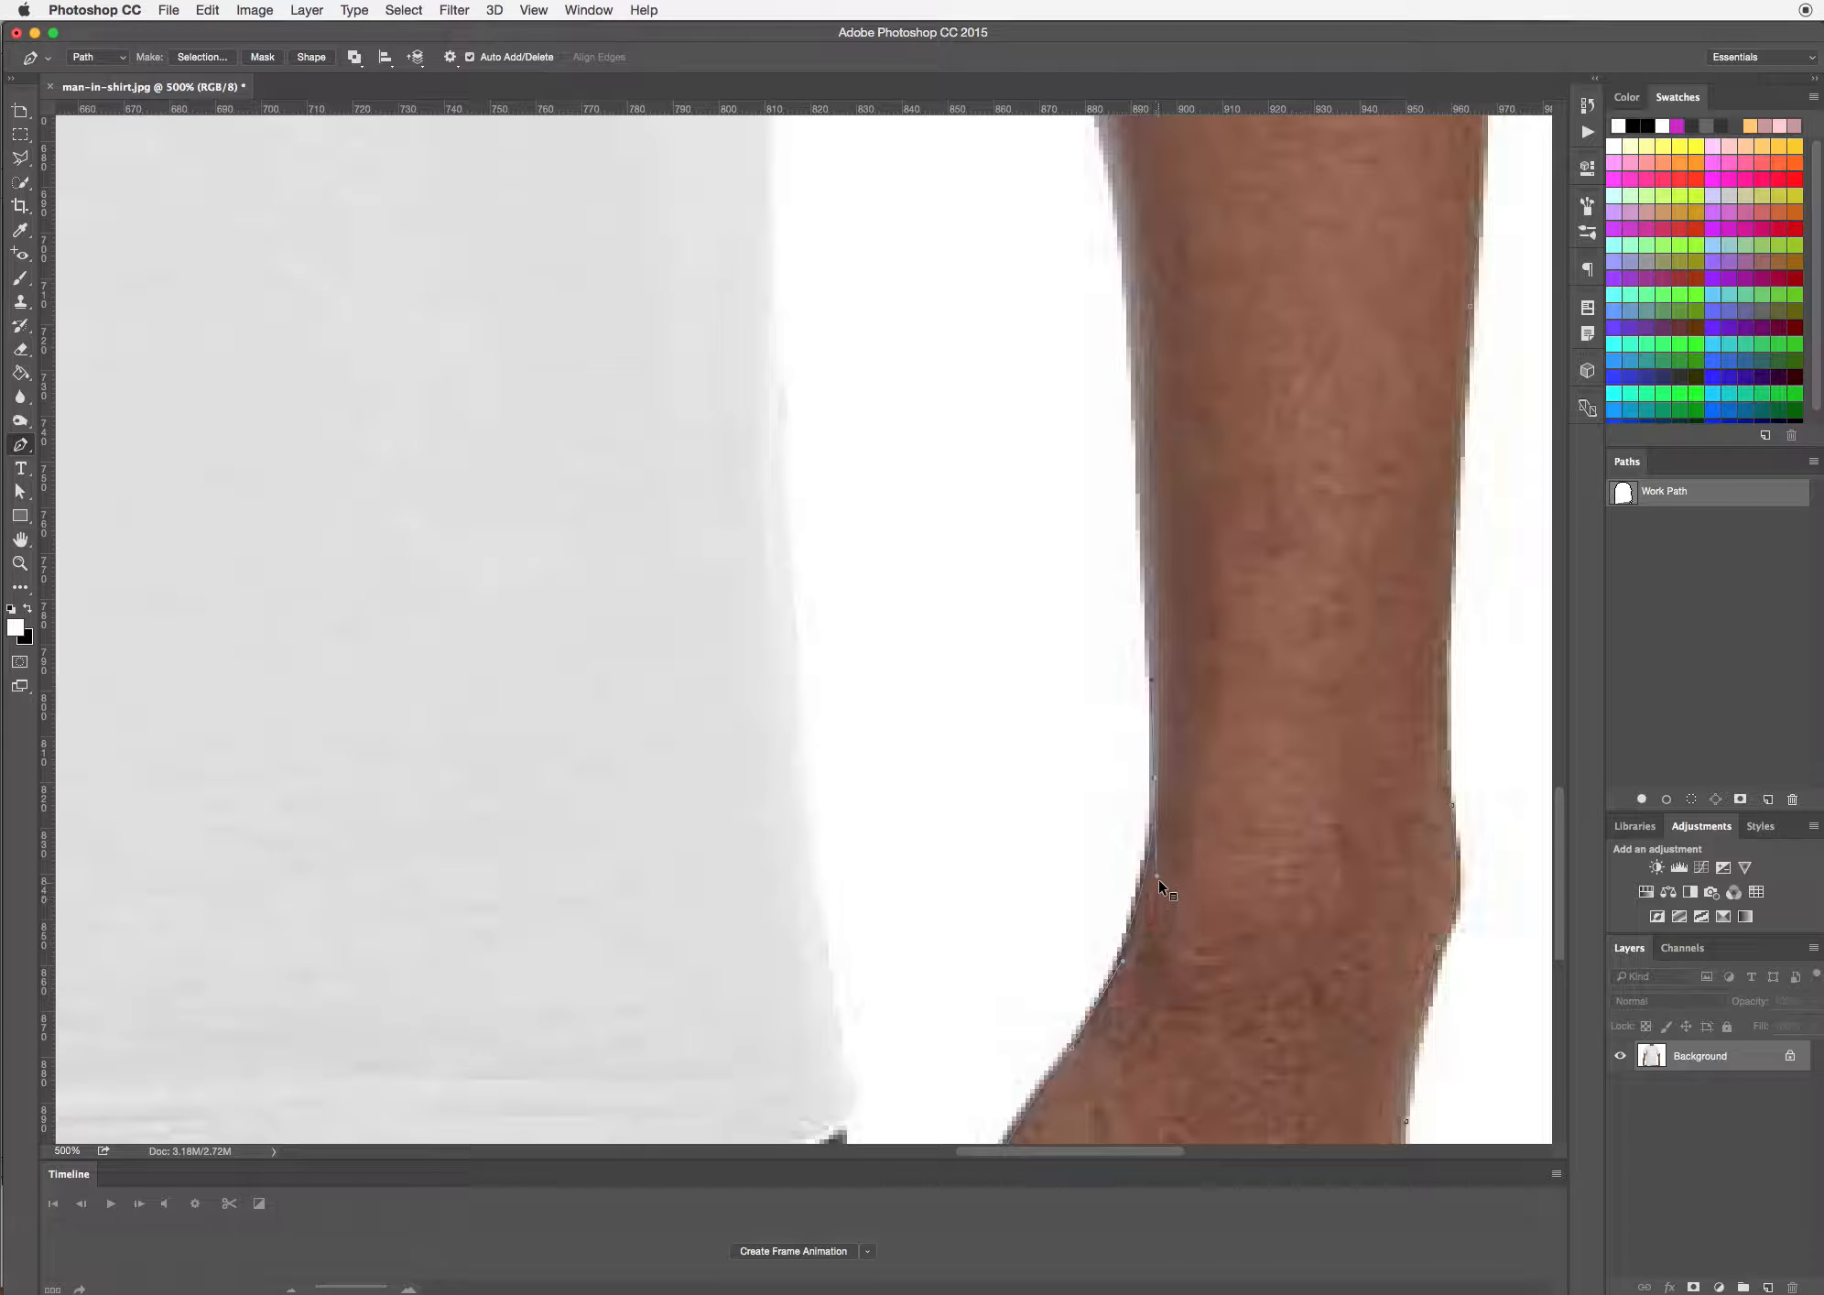
pyautogui.moveTo(1157, 876); pyautogui.dragTo(1158, 908)
# Continue the path up the inner edge of the right forearm and past the elbow onto the upper arm
pyautogui.moveTo(1209, 611); pyautogui.dragTo(1274, 928)
pyautogui.moveTo(1211, 668); pyautogui.dragTo(1195, 609)
pyautogui.moveTo(1170, 330); pyautogui.dragTo(1129, 651)
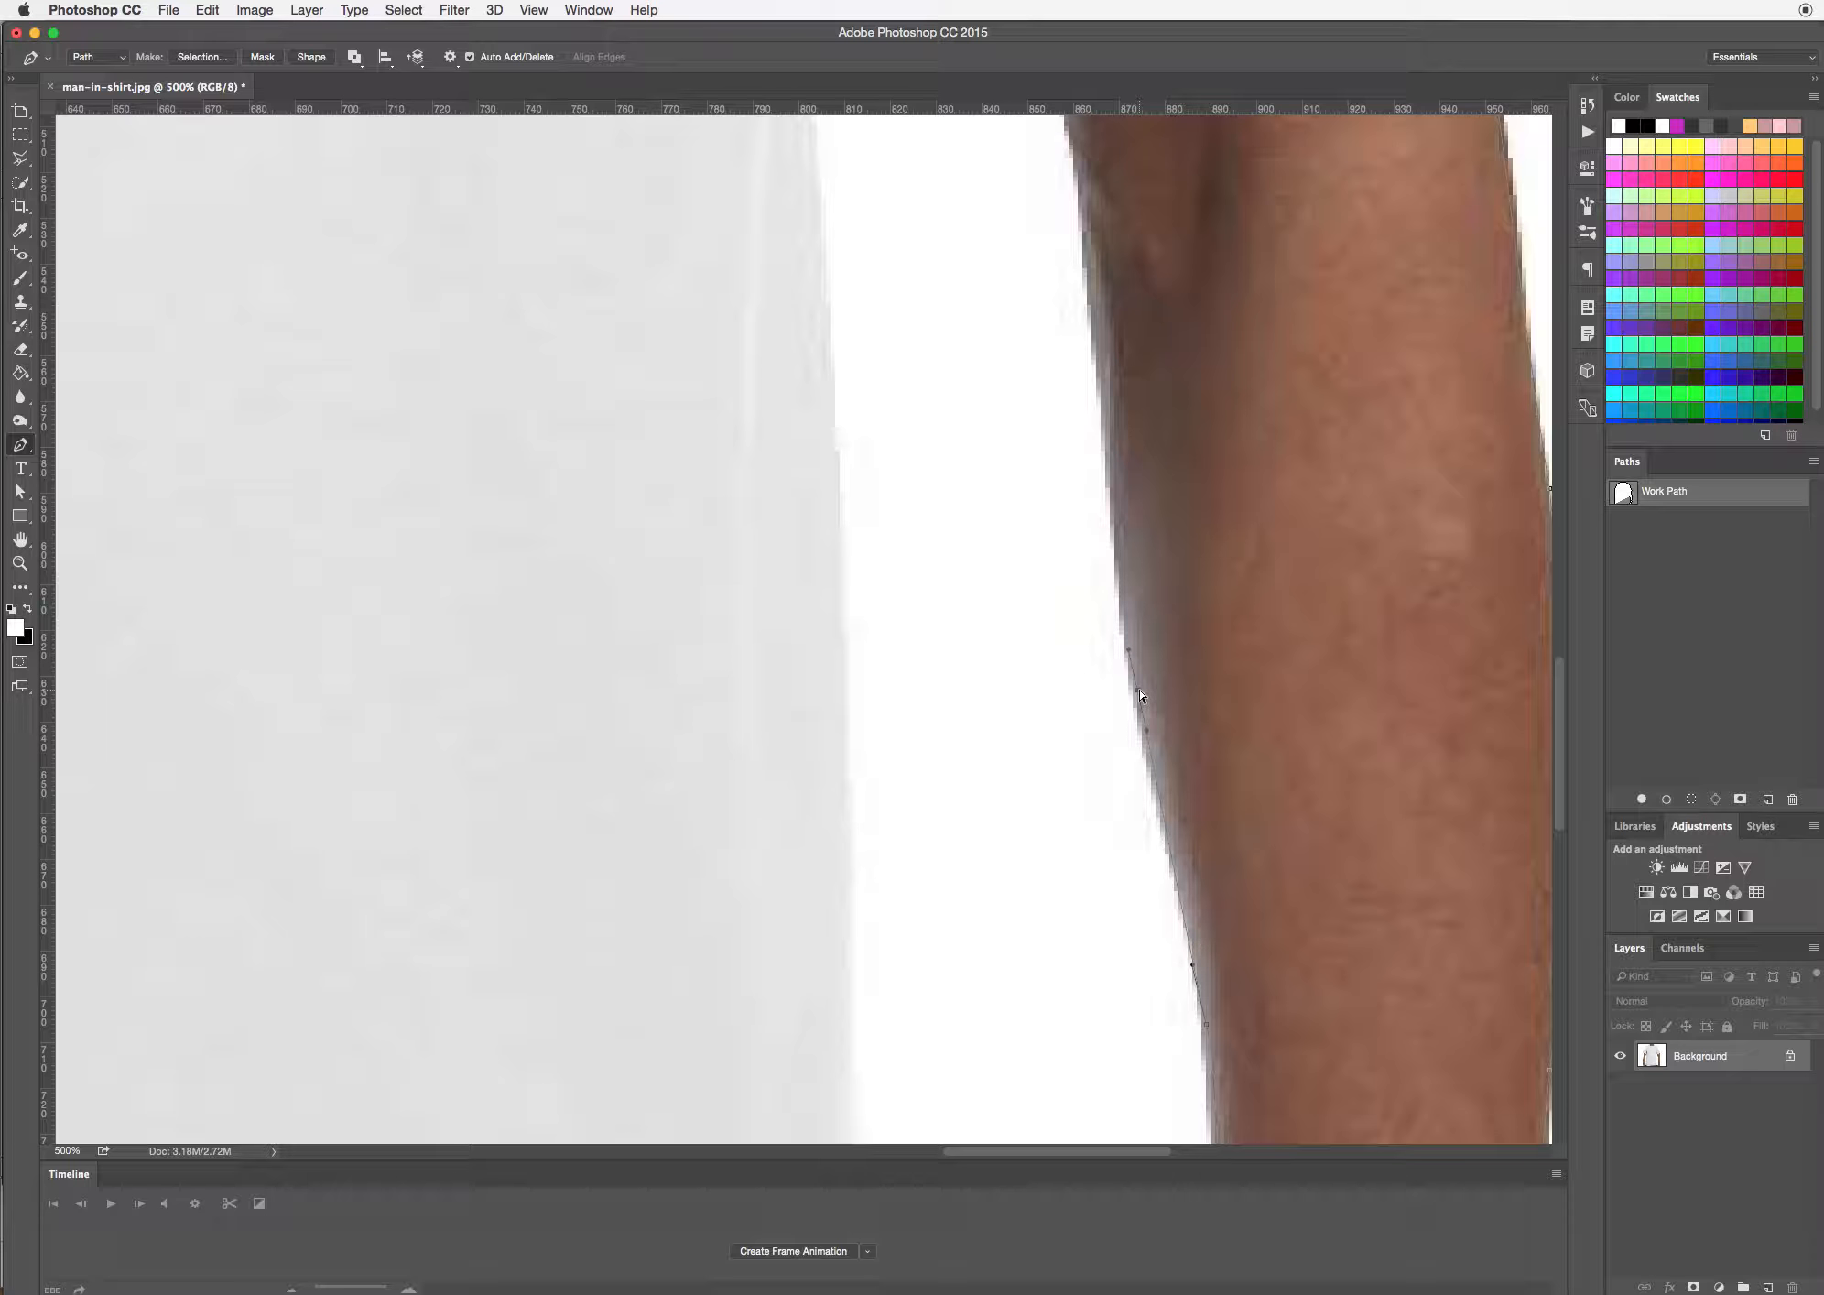
pyautogui.click(1193, 965)
pyautogui.moveTo(1140, 696); pyautogui.dragTo(1140, 697)
pyautogui.moveTo(1103, 370); pyautogui.dragTo(1181, 842)
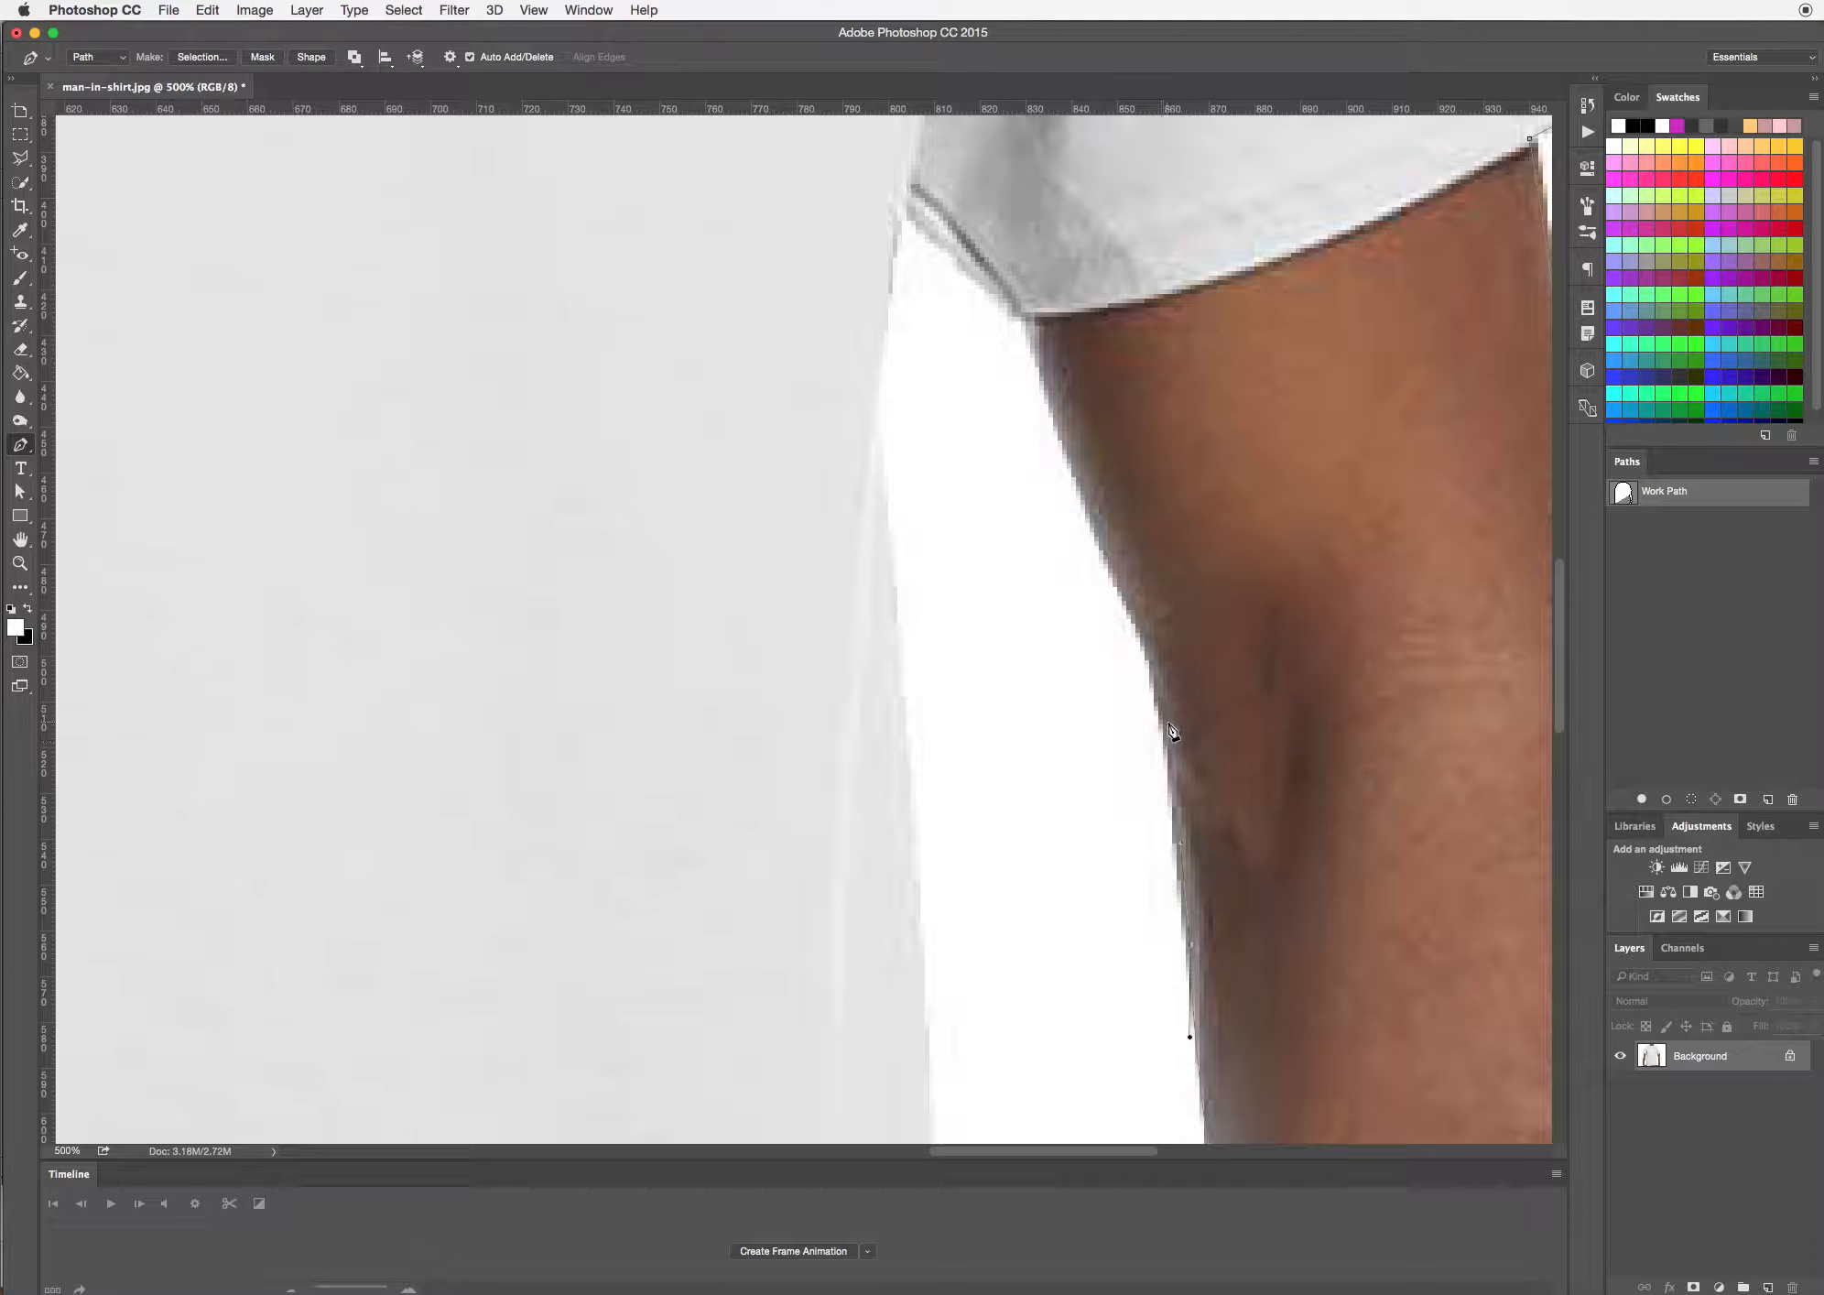
pyautogui.moveTo(1167, 723); pyautogui.dragTo(1156, 683)
pyautogui.moveTo(1098, 545); pyautogui.dragTo(1130, 595)
pyautogui.click(1098, 546)
# Route the path around the right sleeve's inner hem corner, up to the armpit and onto the shirt's right side
pyautogui.moveTo(1030, 327); pyautogui.dragTo(1031, 294)
pyautogui.click(1034, 326)
pyautogui.moveTo(1036, 326)
pyautogui.mouseDown()
pyautogui.moveTo(1030, 289)
pyautogui.moveTo(1027, 320)
pyautogui.mouseUp()
pyautogui.click(1016, 314)
pyautogui.moveTo(915, 193); pyautogui.dragTo(895, 235)
pyautogui.moveTo(871, 399); pyautogui.dragTo(874, 414)
# Trace the shirt's right side down towards the waist, adjusting the handles to follow its gentle curve
pyautogui.scroll(-3, 897, 916)
pyautogui.click(870, 629)
pyautogui.moveTo(868, 621); pyautogui.dragTo(843, 171)
pyautogui.moveTo(868, 404); pyautogui.dragTo(965, 773)
pyautogui.moveTo(965, 619)
pyautogui.mouseDown()
pyautogui.moveTo(965, 654)
pyautogui.moveTo(968, 620)
pyautogui.mouseUp()
pyautogui.moveTo(999, 885); pyautogui.dragTo(940, 383)
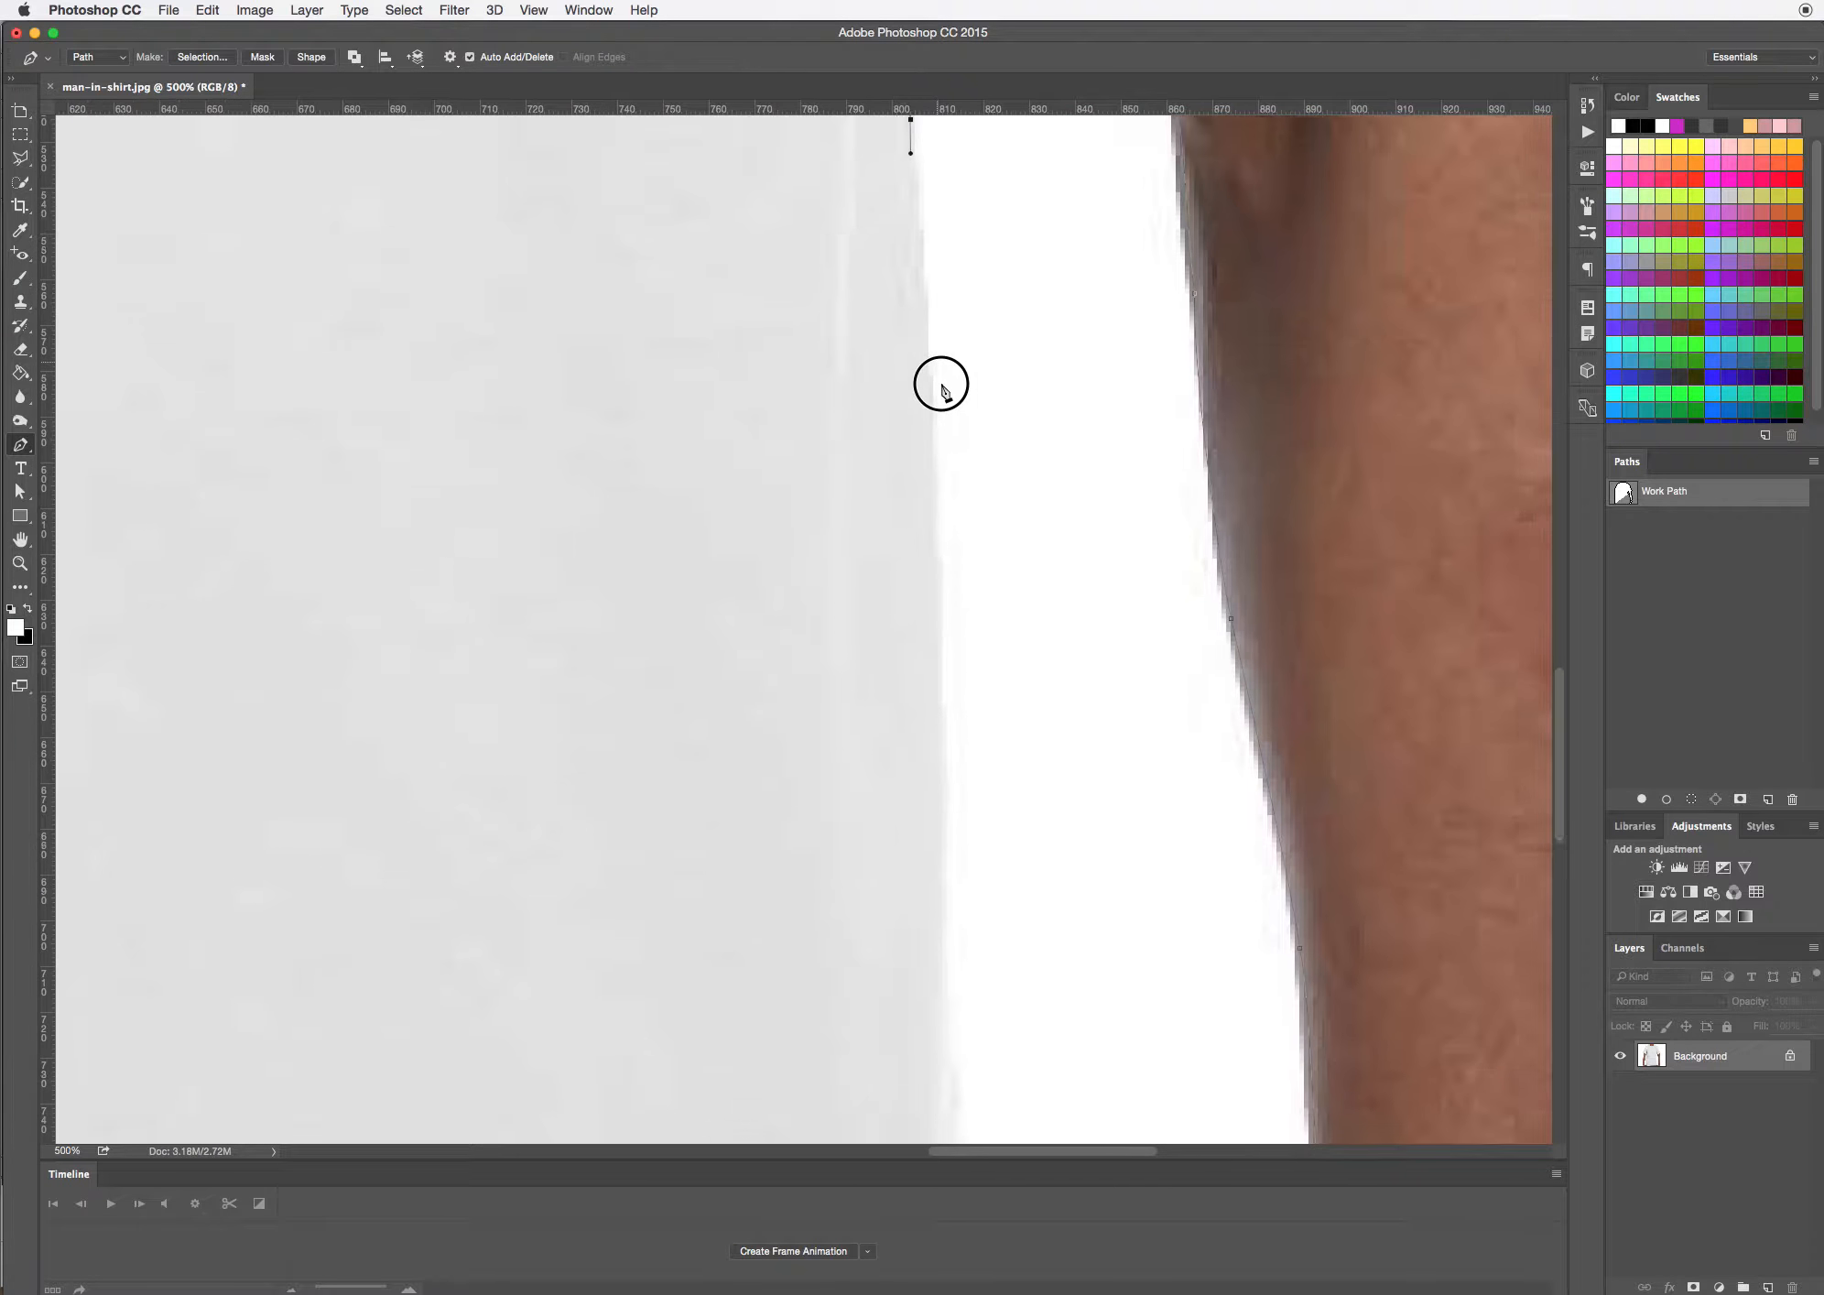
pyautogui.moveTo(938, 945); pyautogui.dragTo(925, 975)
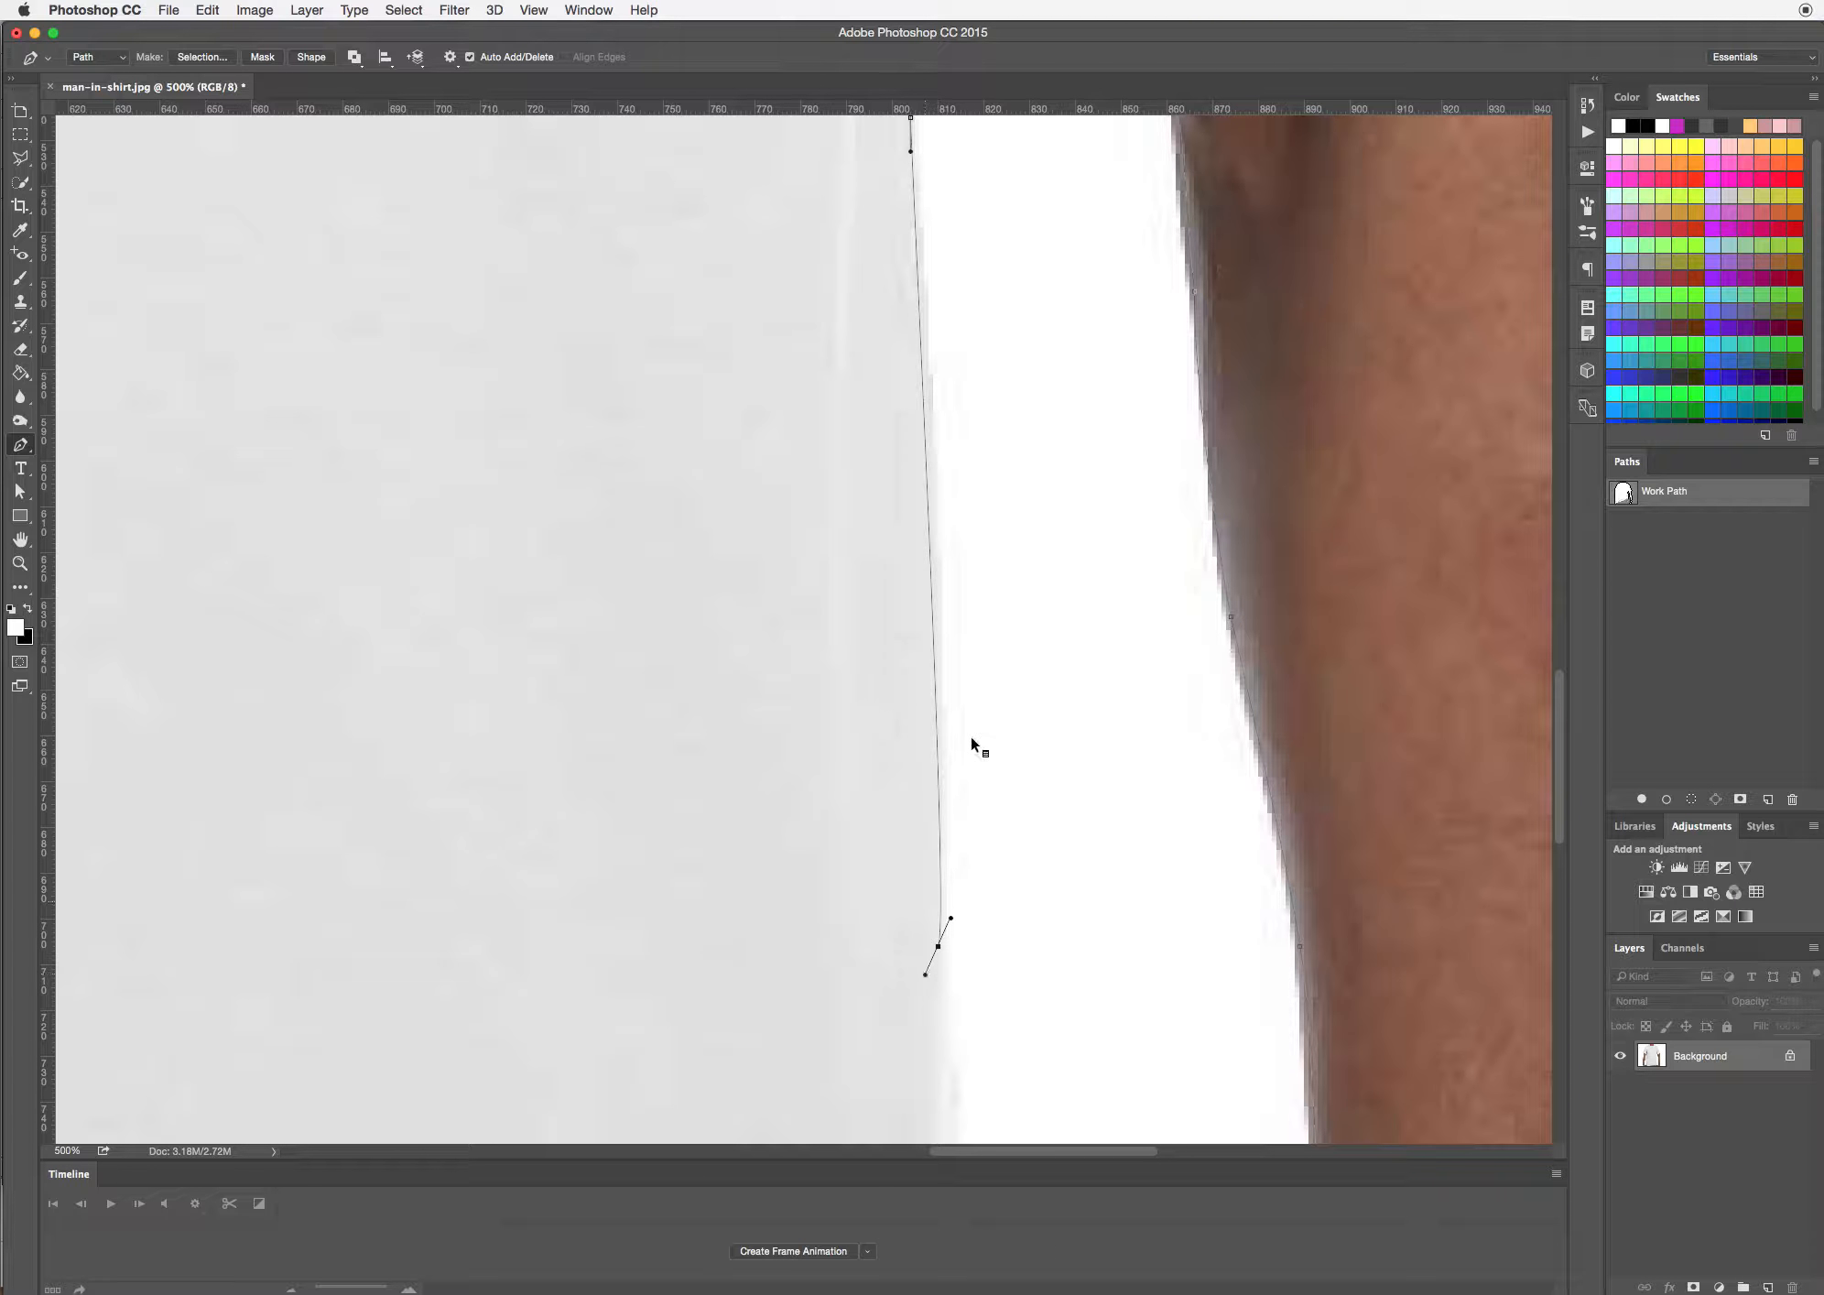
pyautogui.moveTo(909, 153); pyautogui.dragTo(925, 267)
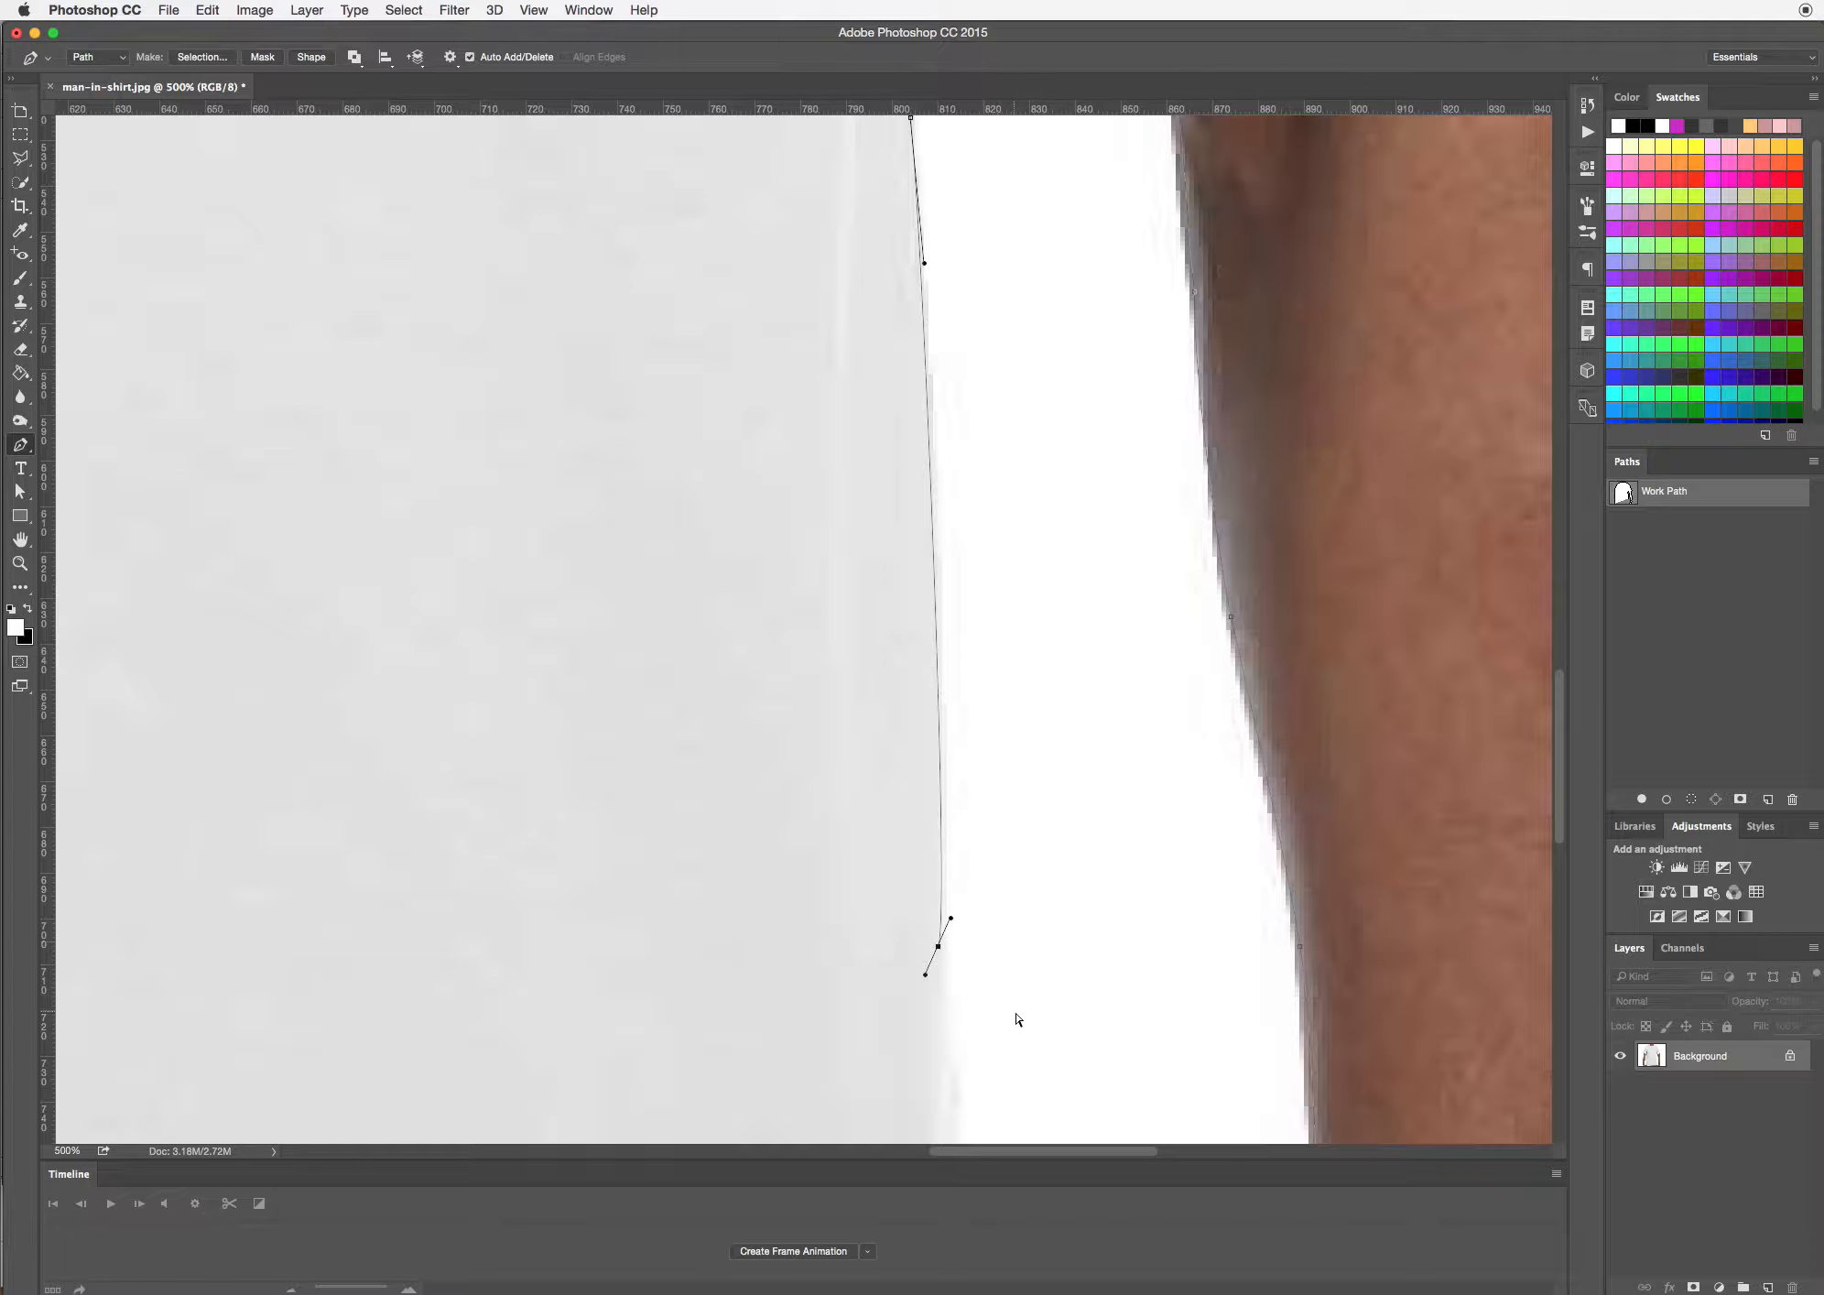
pyautogui.moveTo(1015, 1011); pyautogui.dragTo(834, 569)
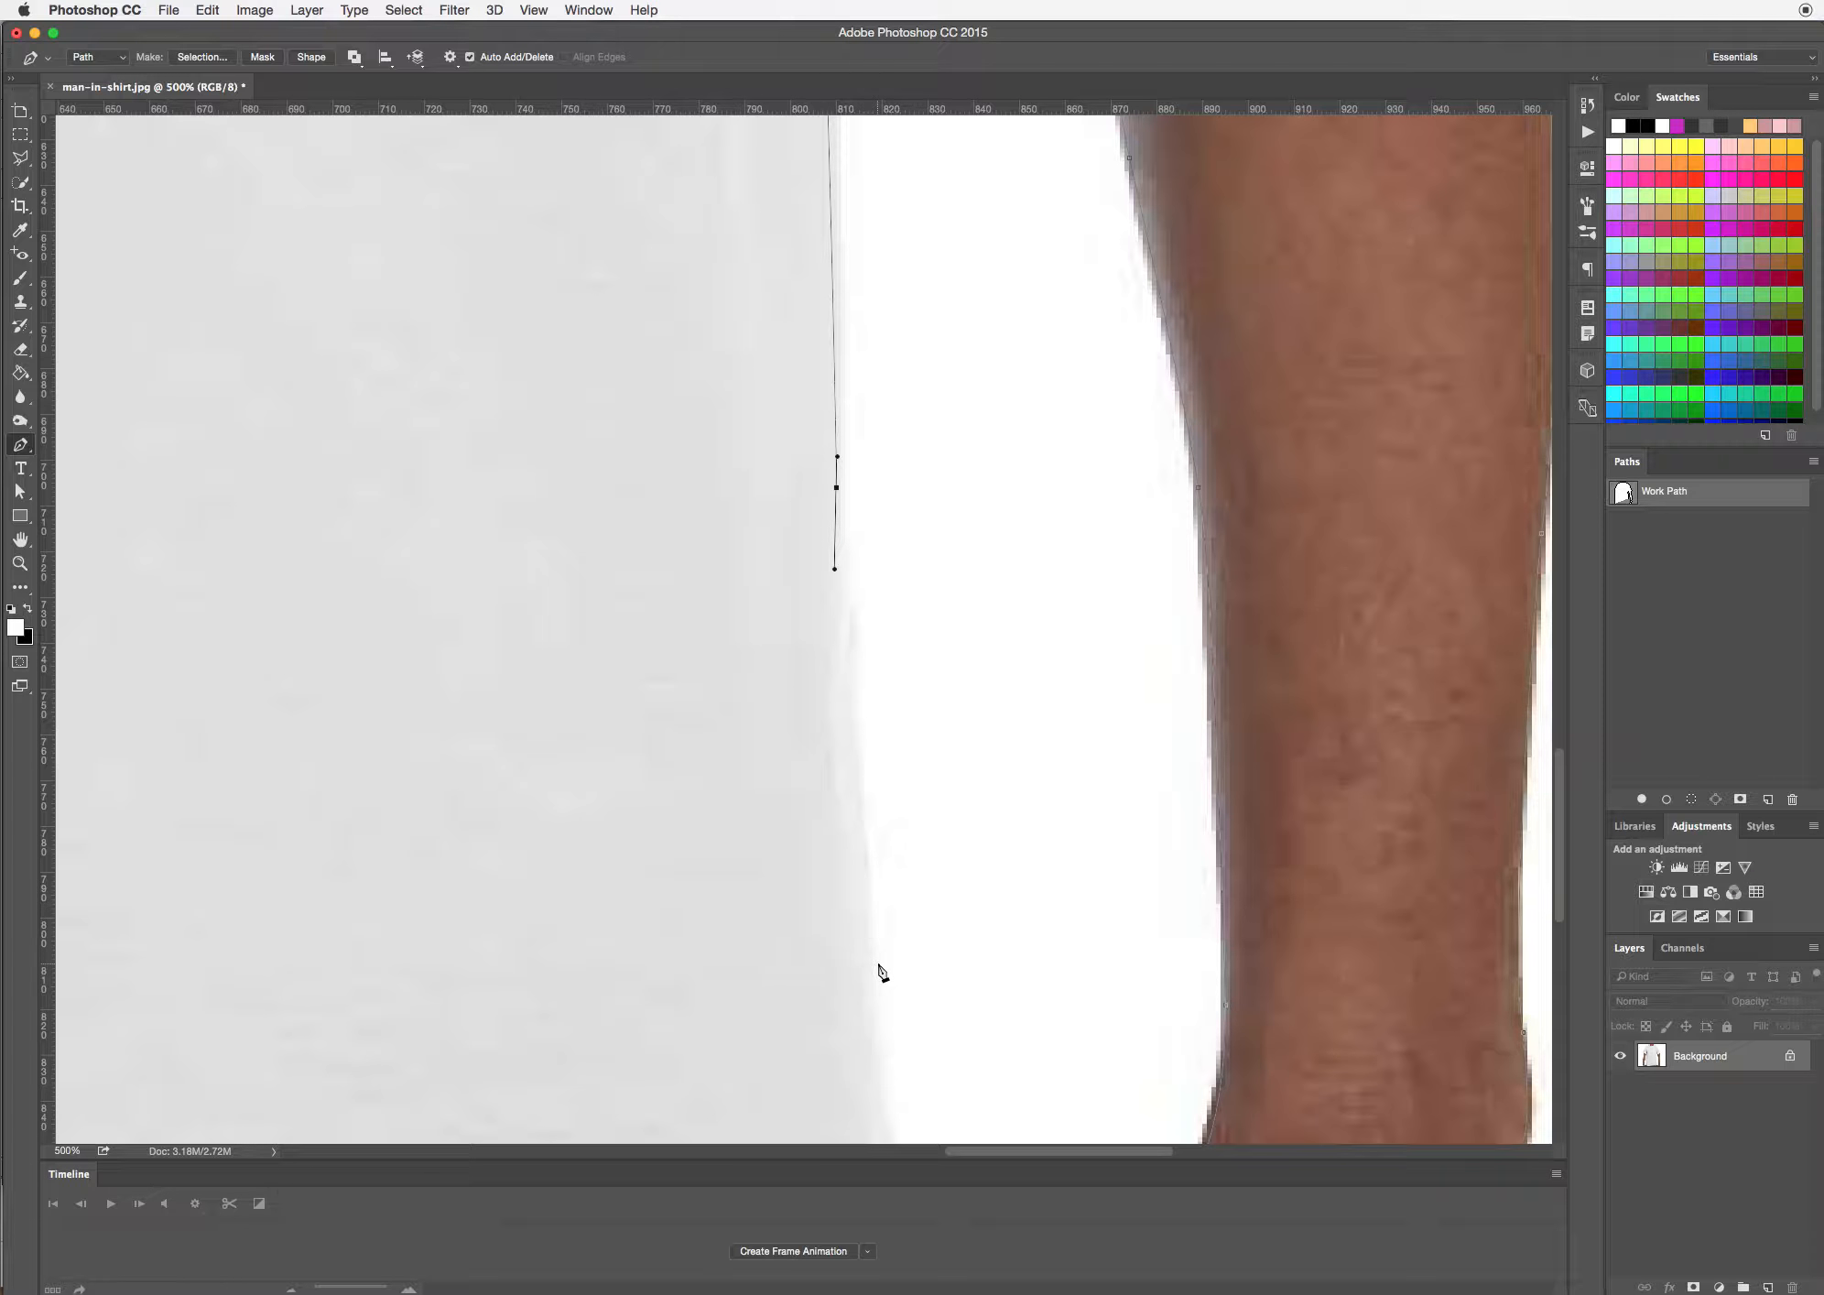
pyautogui.moveTo(864, 945); pyautogui.dragTo(867, 978)
# Trace the shirt's right hem corner and the jeans' edge, and extend the path straight along the photo's bottom edge to the jeans' left side
pyautogui.moveTo(960, 937); pyautogui.dragTo(881, 367)
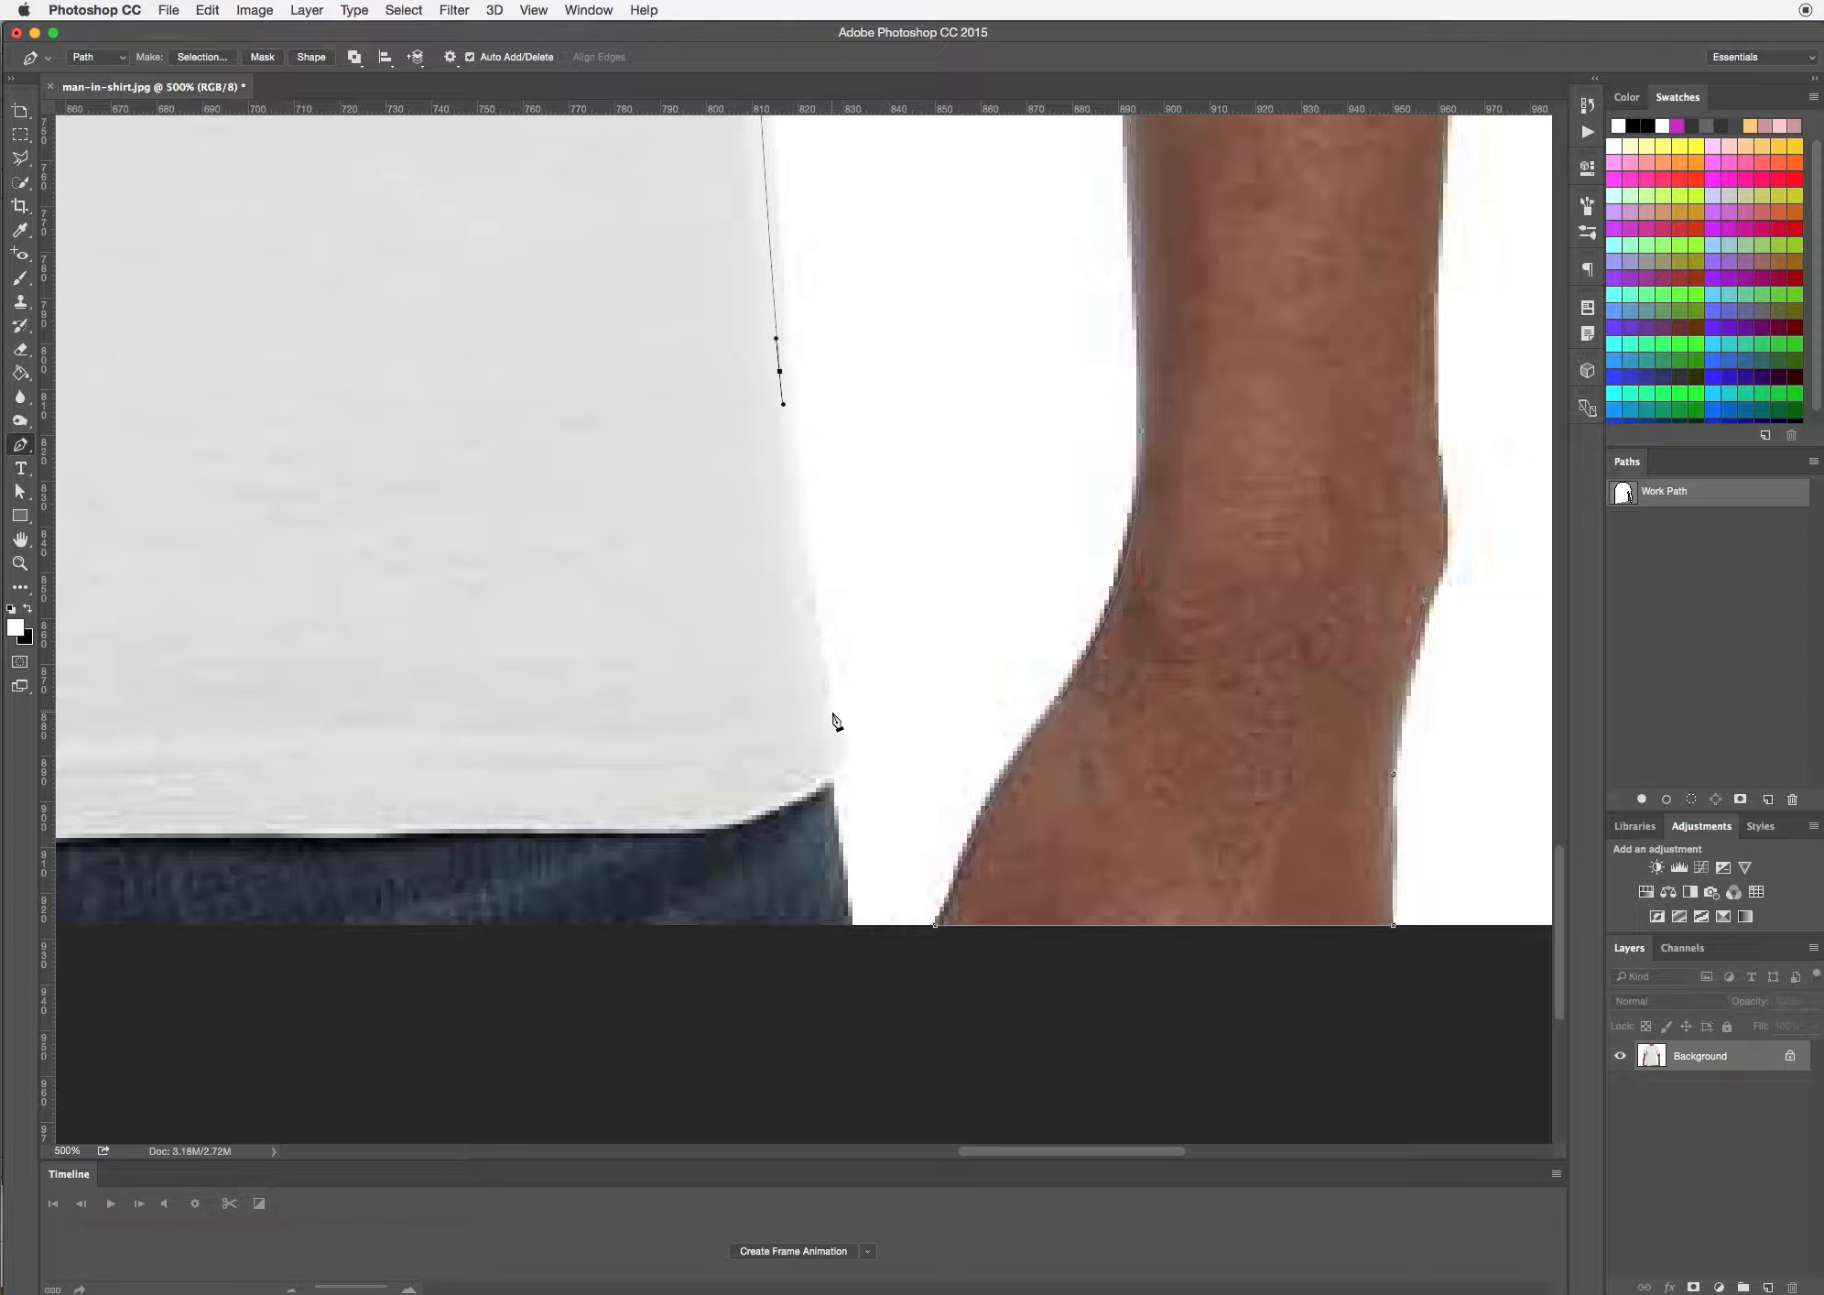
pyautogui.moveTo(829, 710); pyautogui.dragTo(839, 750)
pyautogui.moveTo(830, 773); pyautogui.dragTo(832, 789)
pyautogui.press('space')
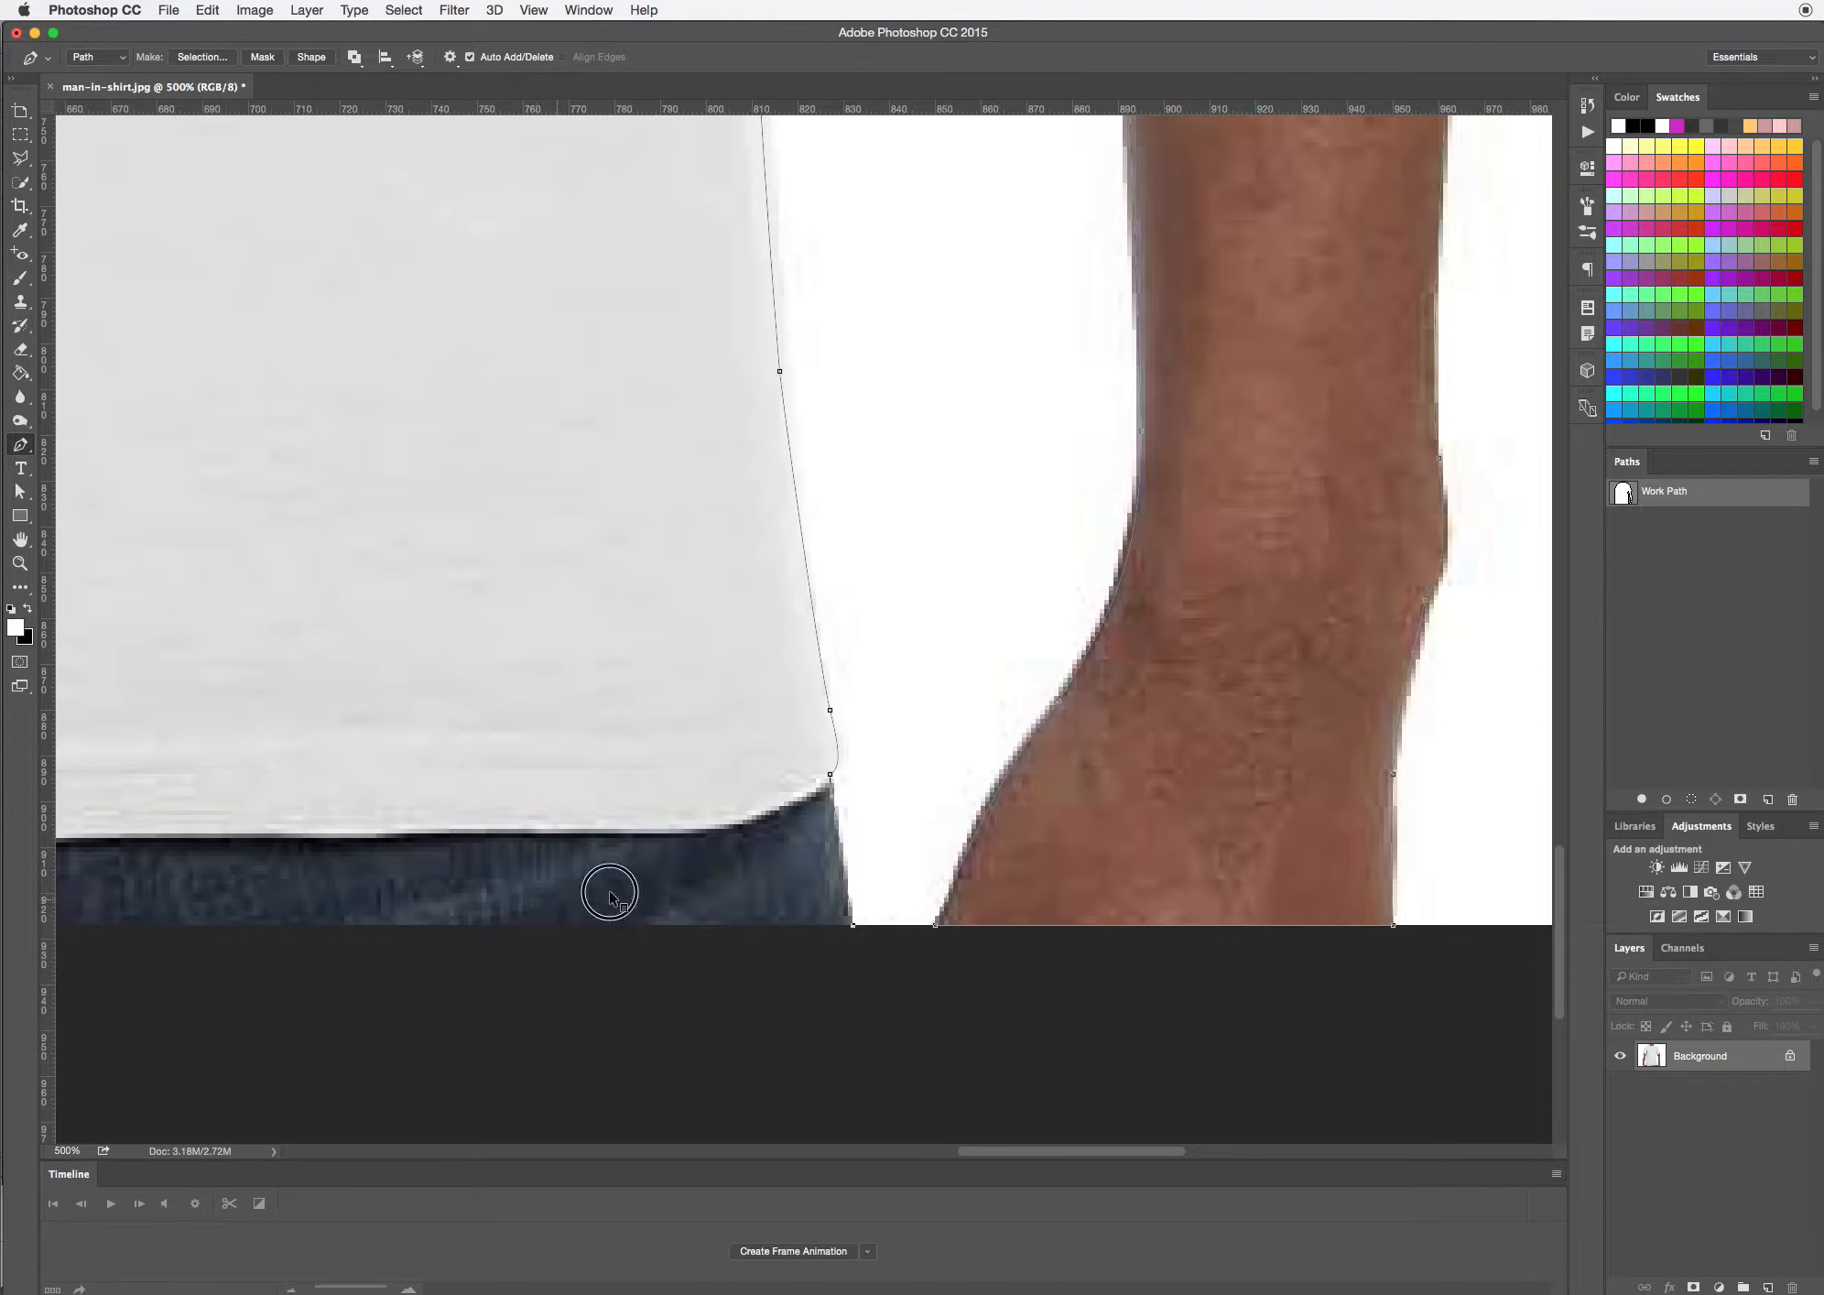
pyautogui.moveTo(606, 887); pyautogui.dragTo(1569, 874)
pyautogui.moveTo(664, 847); pyautogui.dragTo(904, 916)
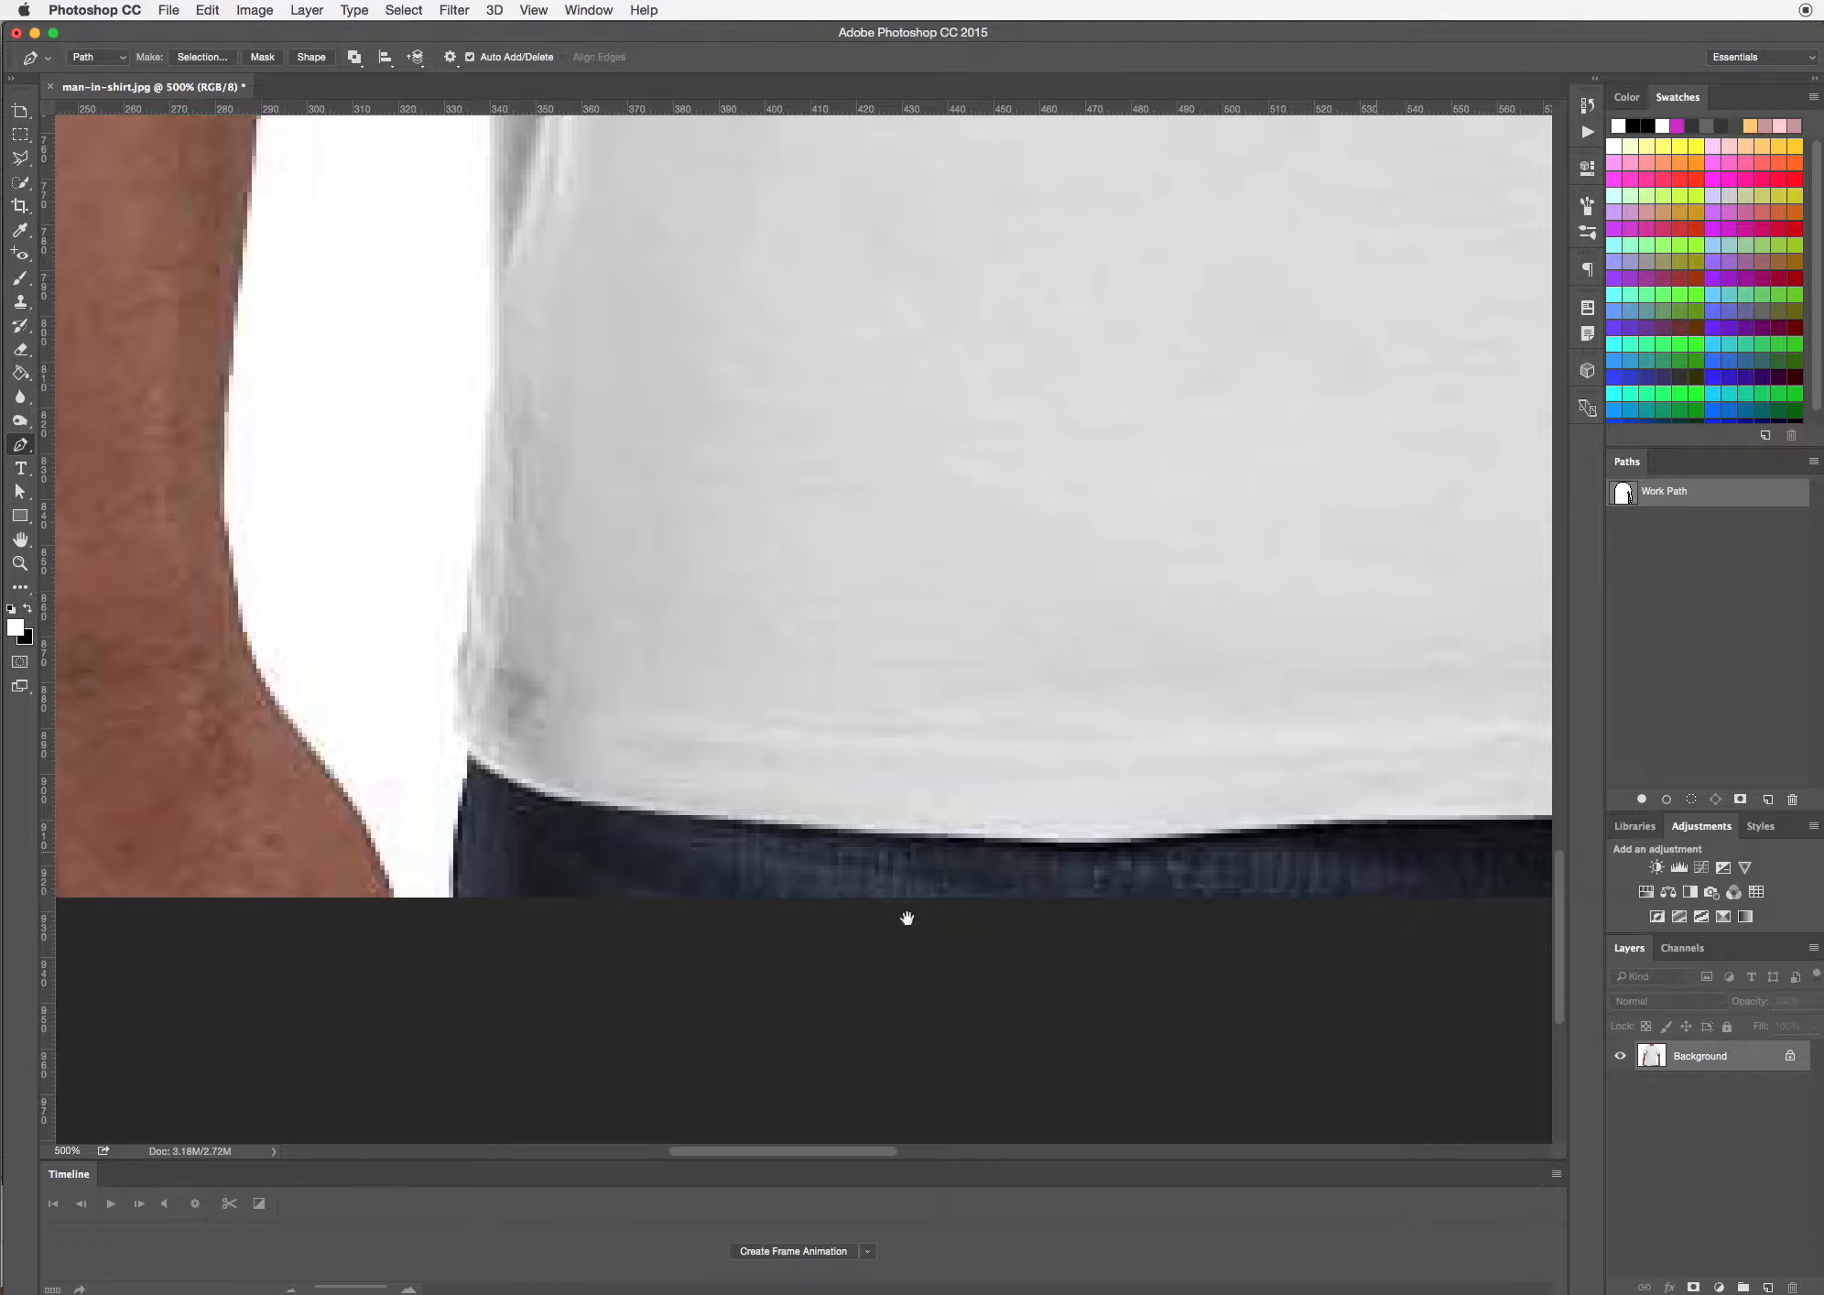
pyautogui.click(454, 898)
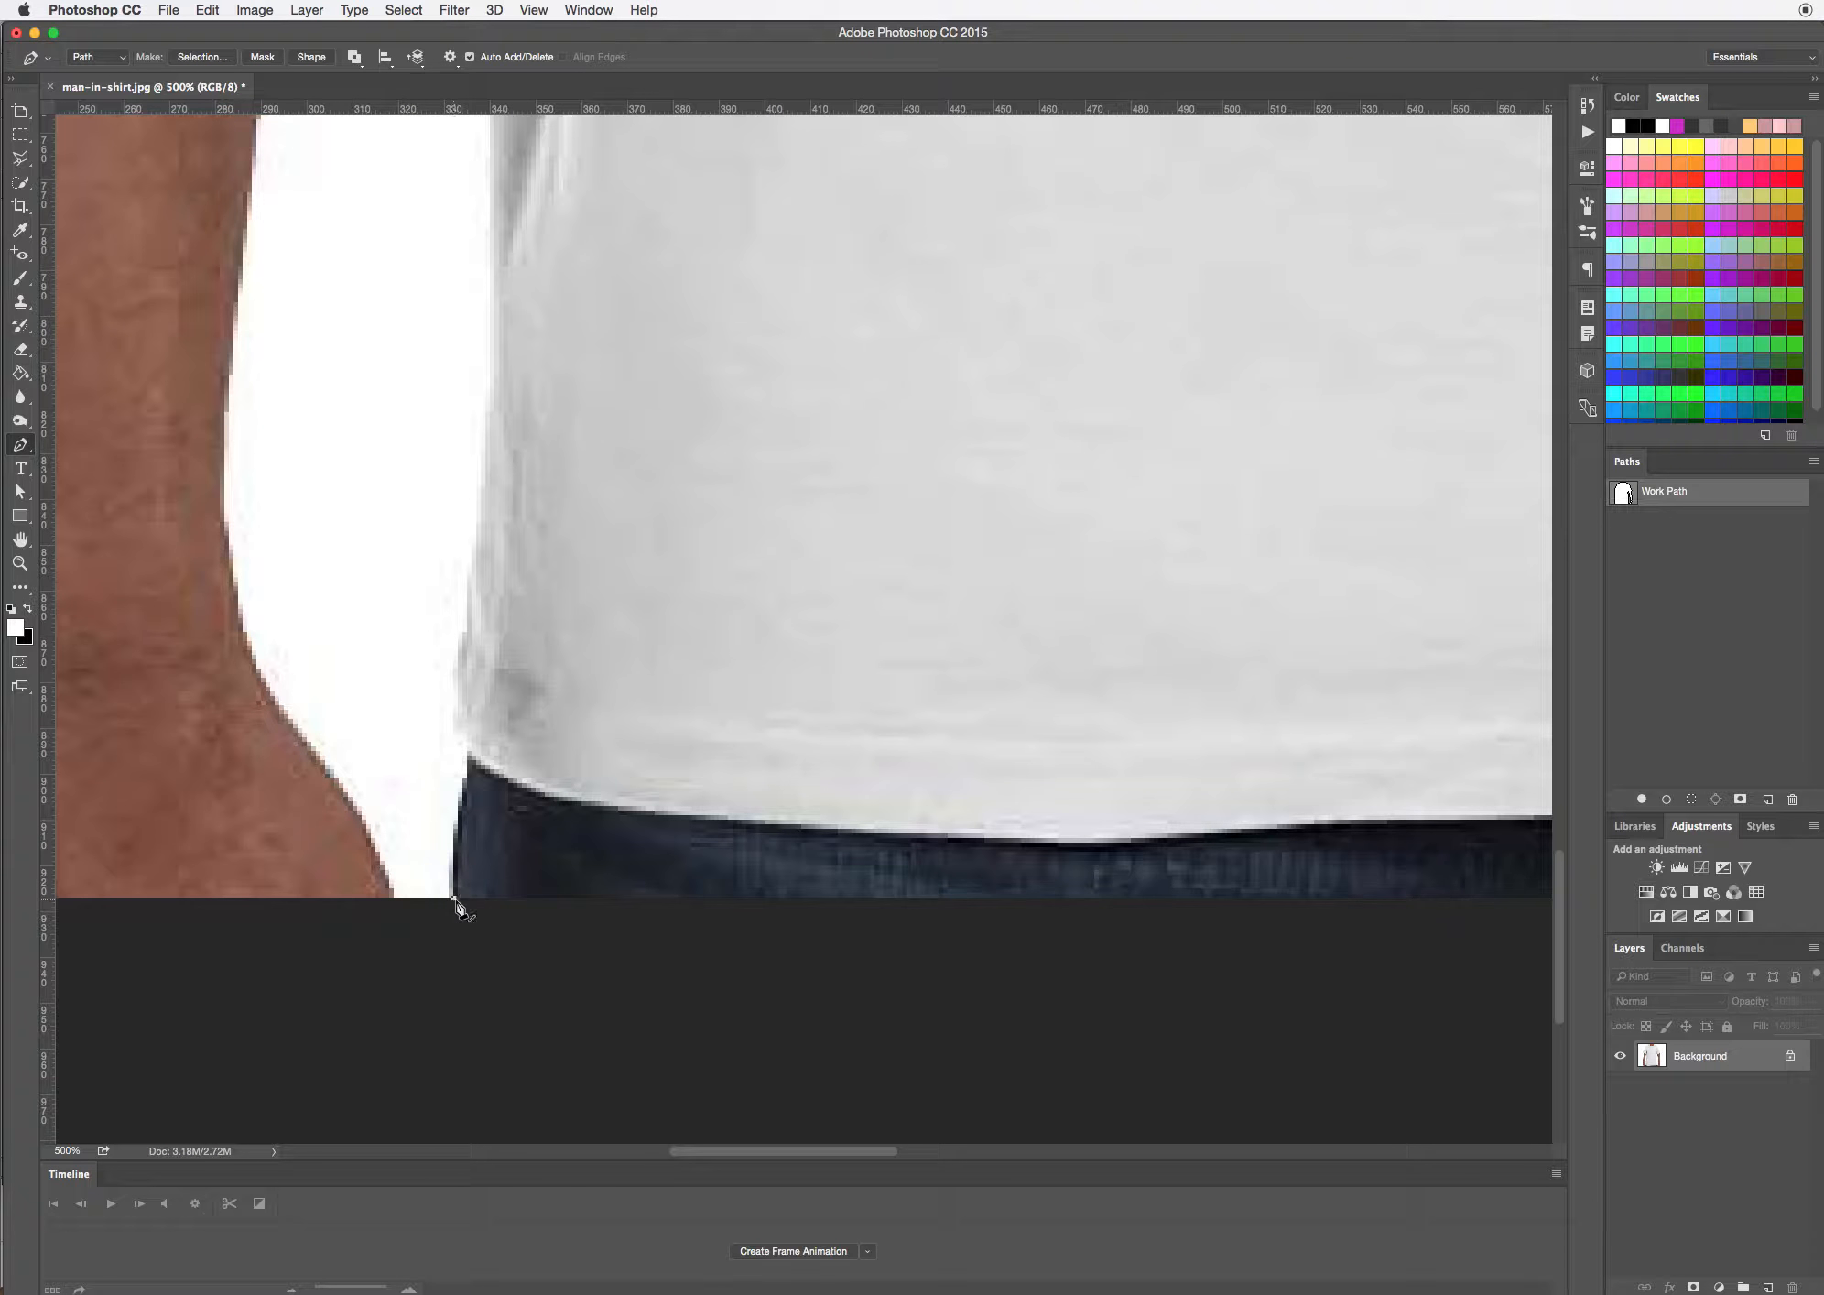
# Trace the shirt's left hem corner and lower left side up to the top of the grey side fold, adjusting the handles
pyautogui.moveTo(464, 771); pyautogui.dragTo(458, 685)
pyautogui.moveTo(643, 478); pyautogui.dragTo(708, 822)
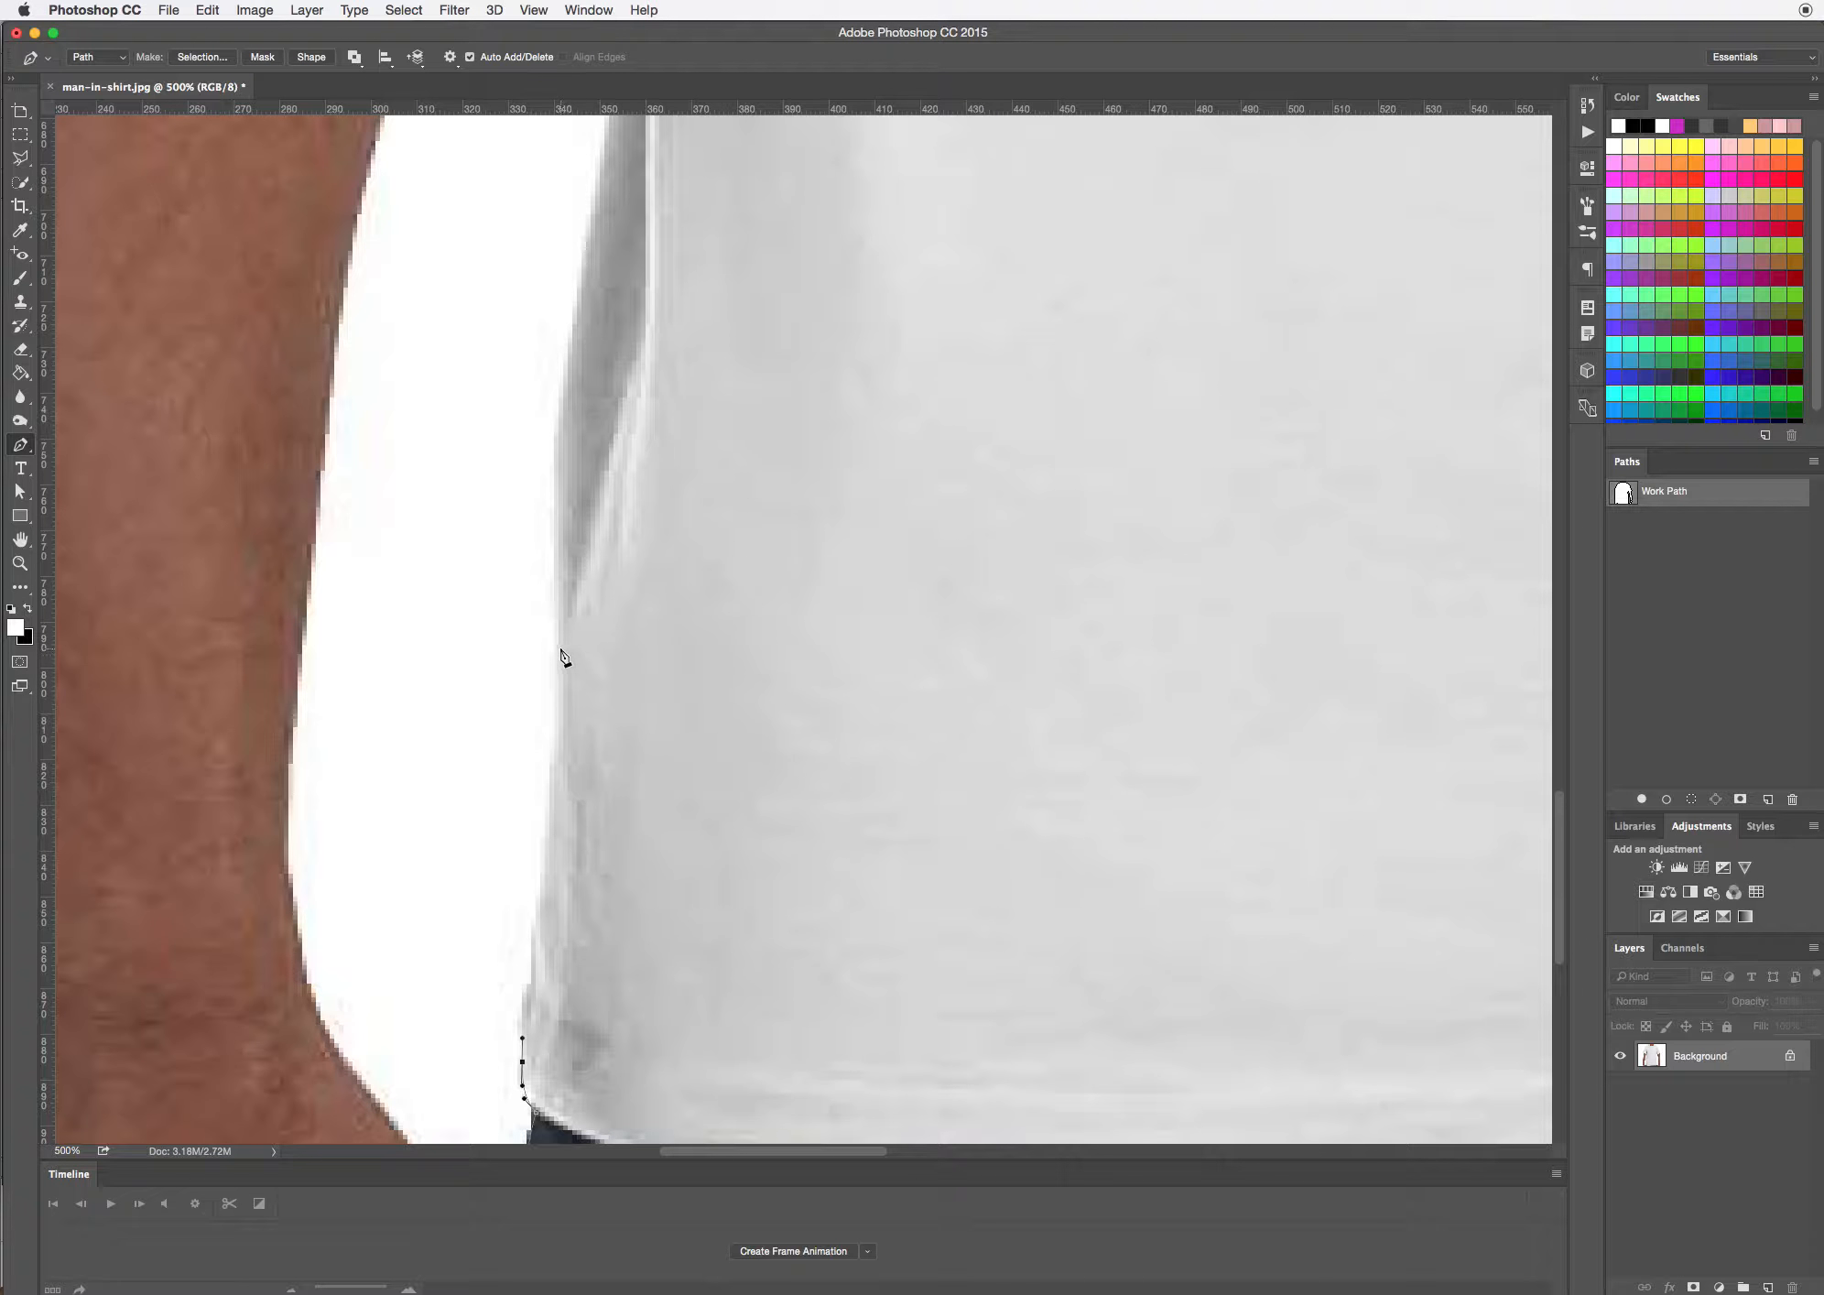
pyautogui.moveTo(560, 647); pyautogui.dragTo(555, 618)
pyautogui.moveTo(717, 678); pyautogui.dragTo(737, 1062)
pyautogui.moveTo(688, 343); pyautogui.dragTo(713, 297)
pyautogui.moveTo(662, 392); pyautogui.dragTo(582, 828)
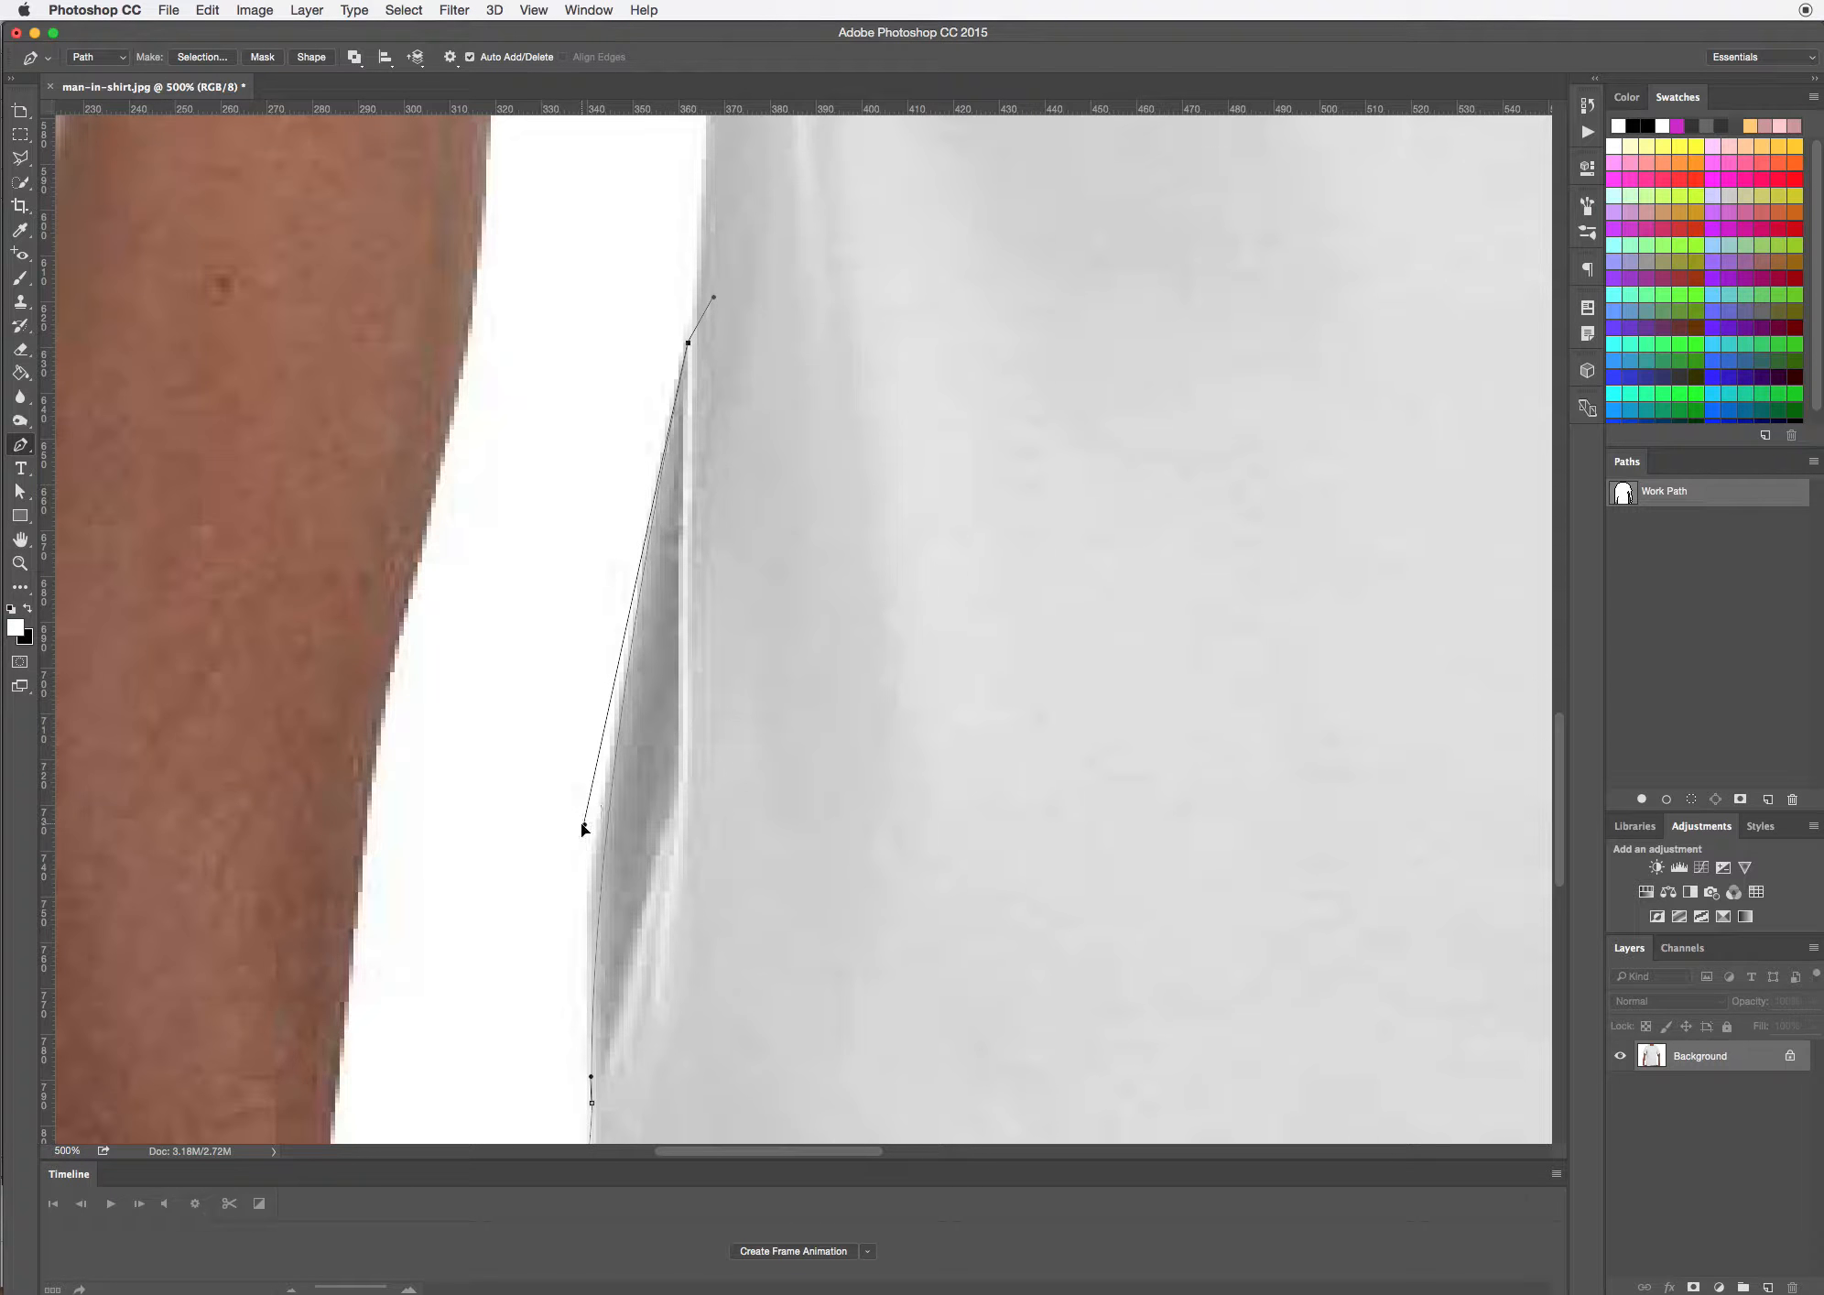
pyautogui.moveTo(591, 1078); pyautogui.dragTo(586, 990)
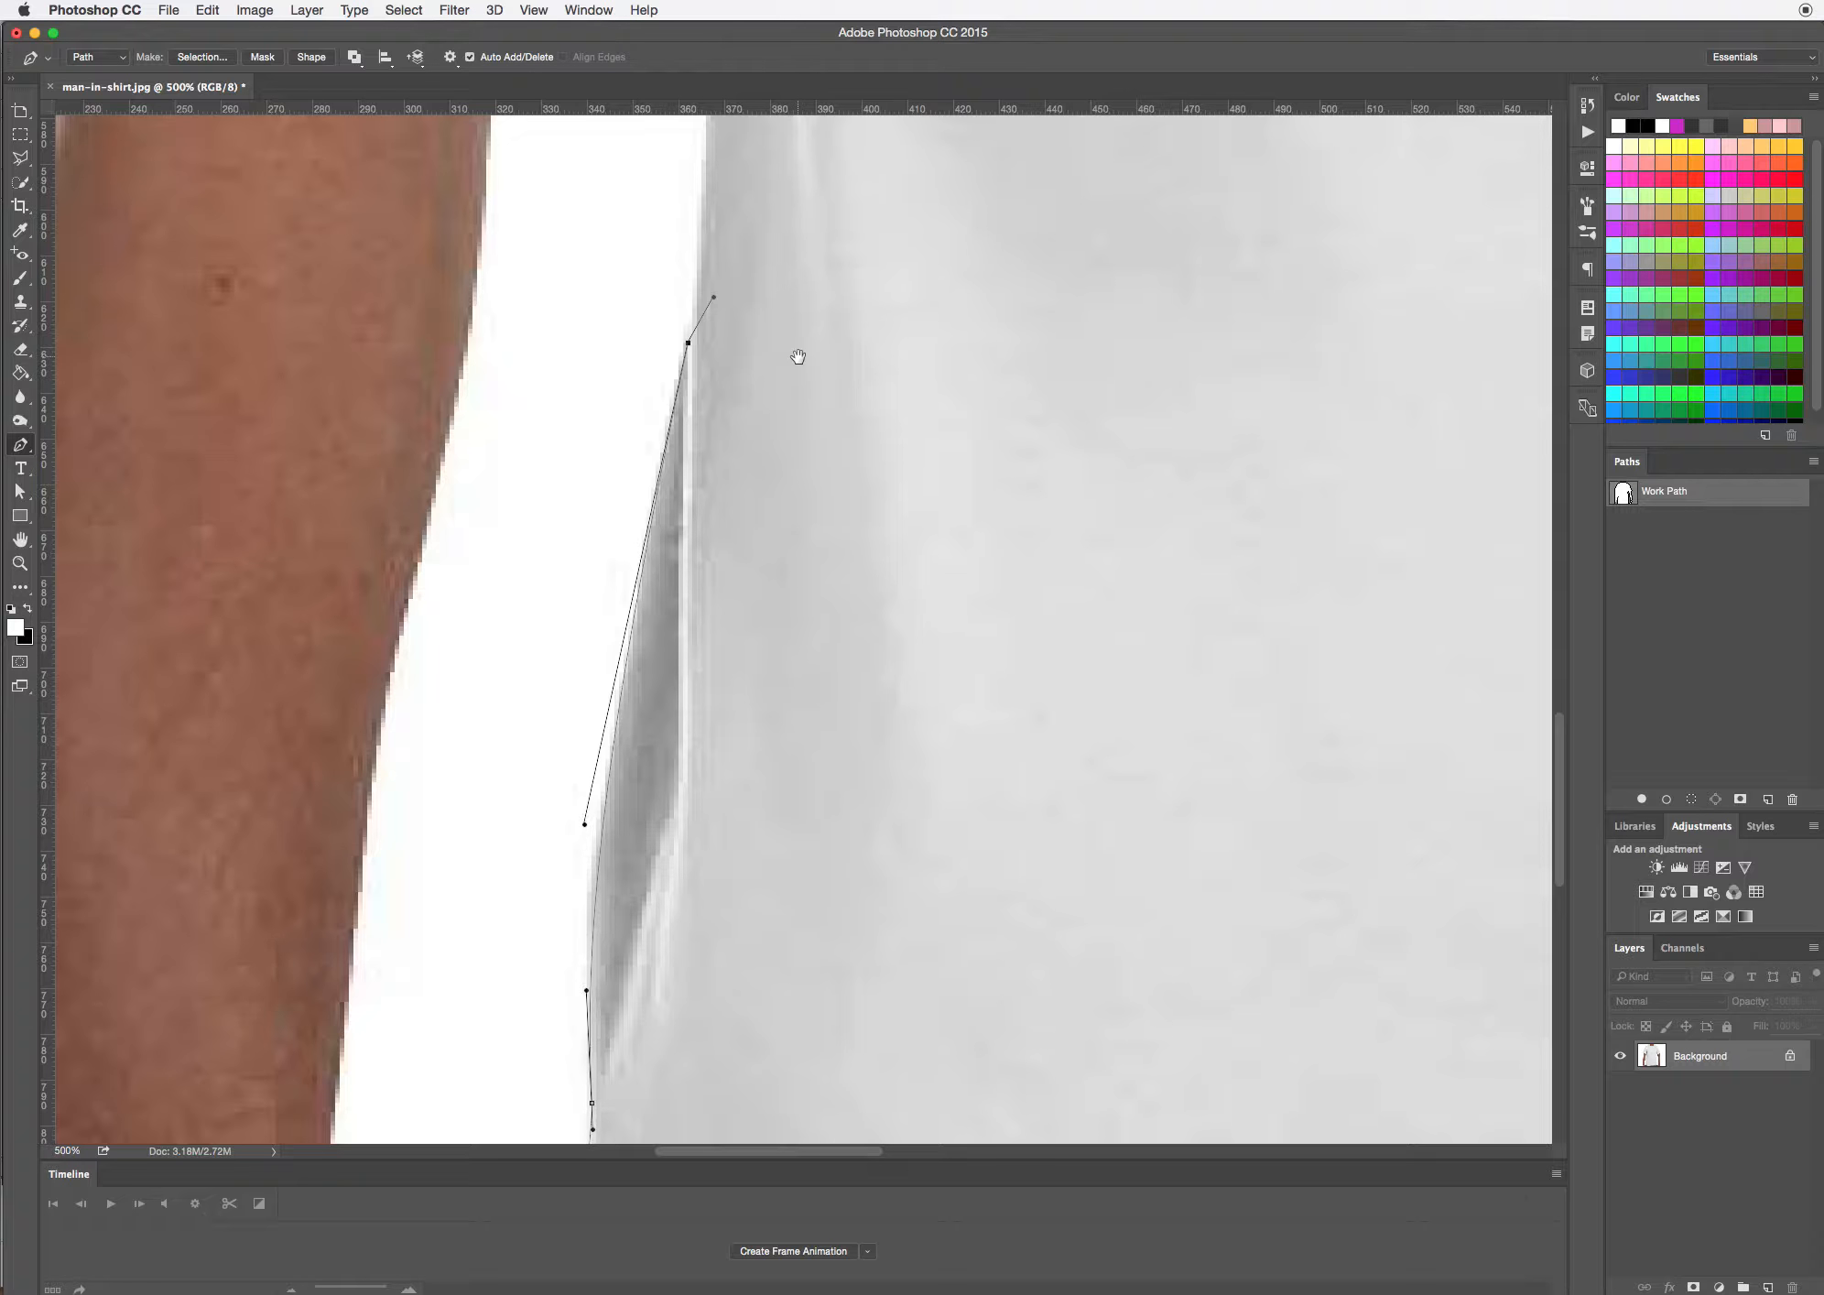
# Continue the path up the shirt's left side from the grey fold to the left armpit
pyautogui.moveTo(798, 357); pyautogui.dragTo(834, 997)
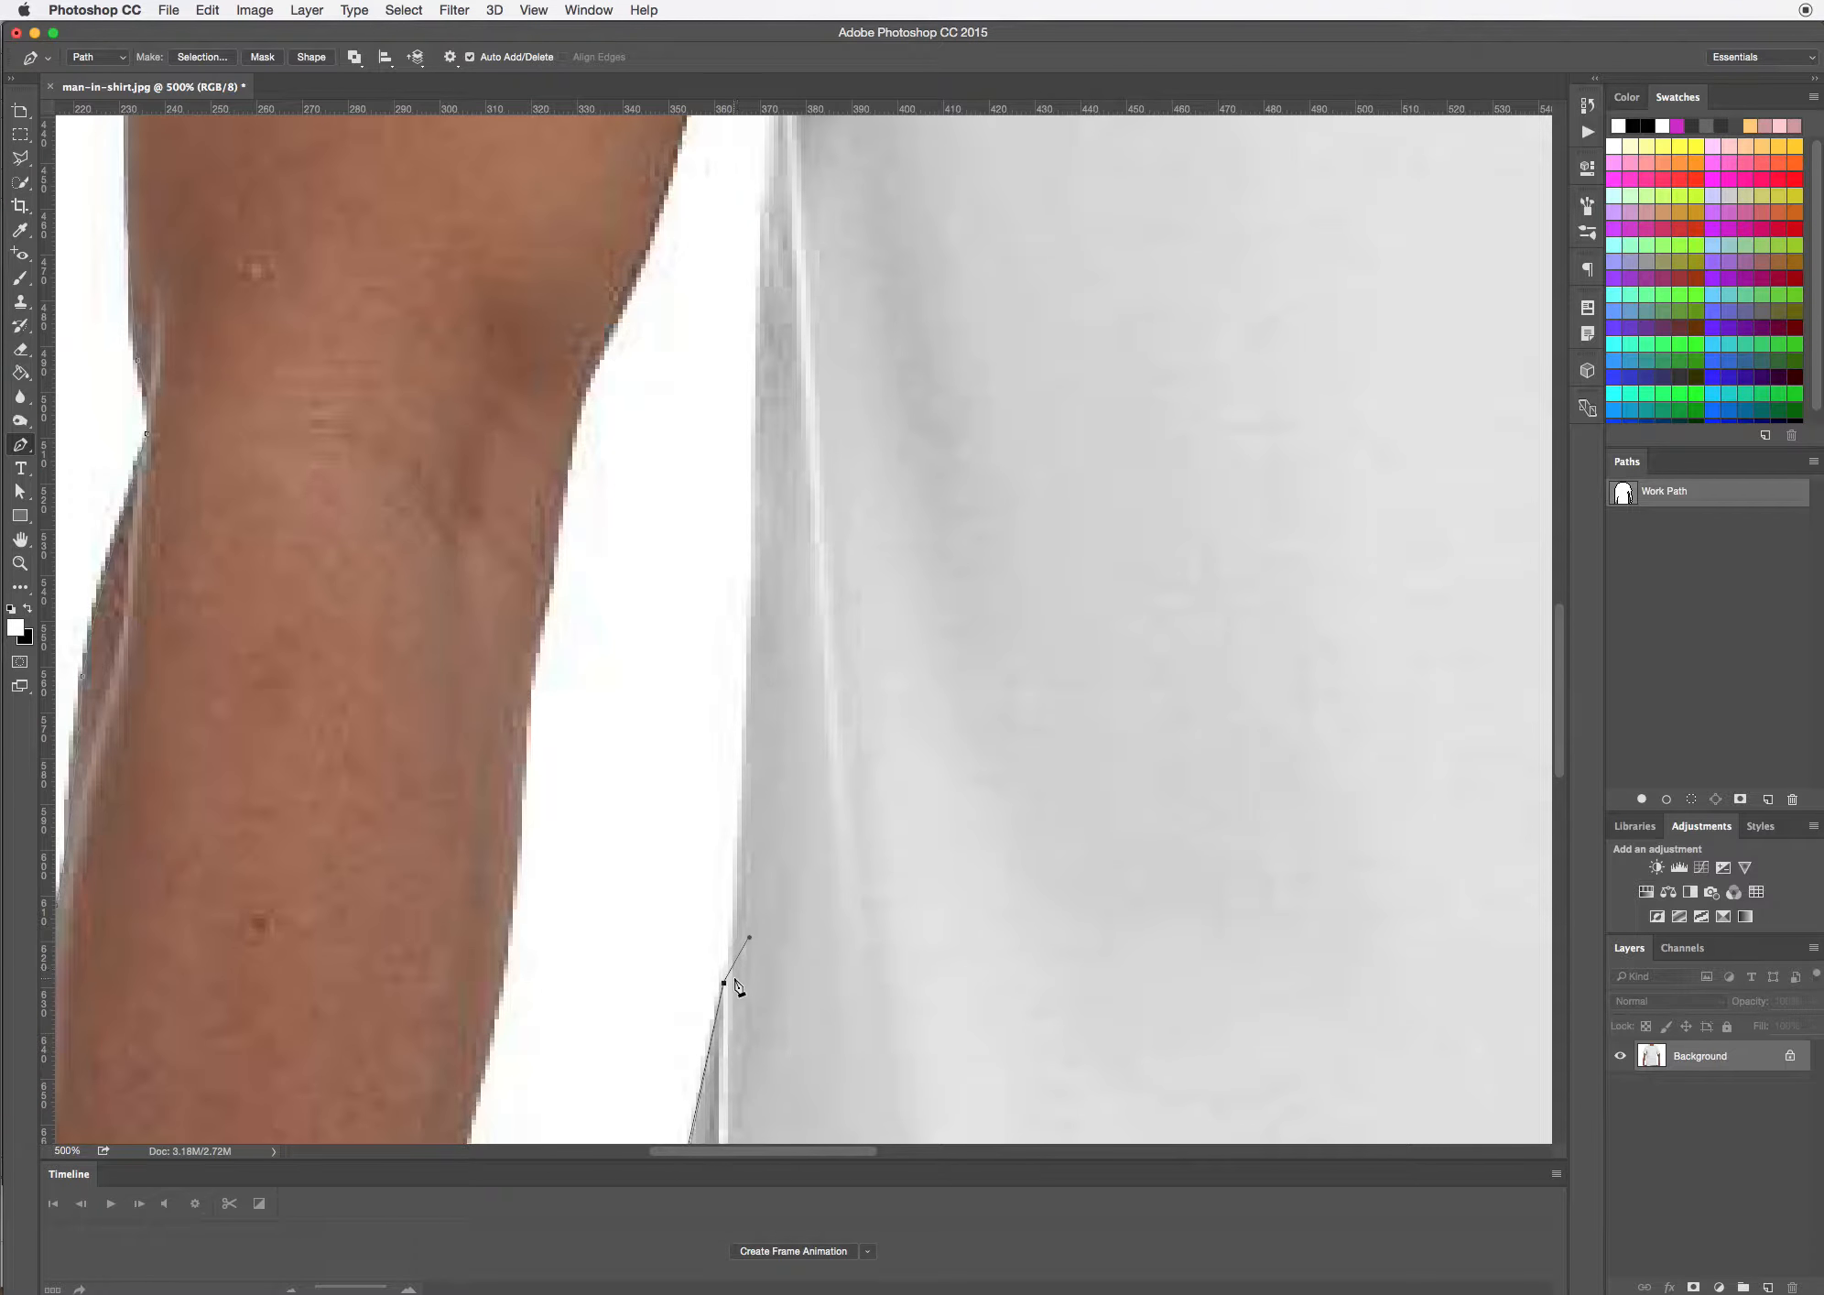
pyautogui.click(735, 928)
pyautogui.moveTo(742, 735); pyautogui.dragTo(739, 631)
pyautogui.moveTo(741, 735); pyautogui.dragTo(747, 737)
pyautogui.moveTo(847, 599); pyautogui.dragTo(859, 937)
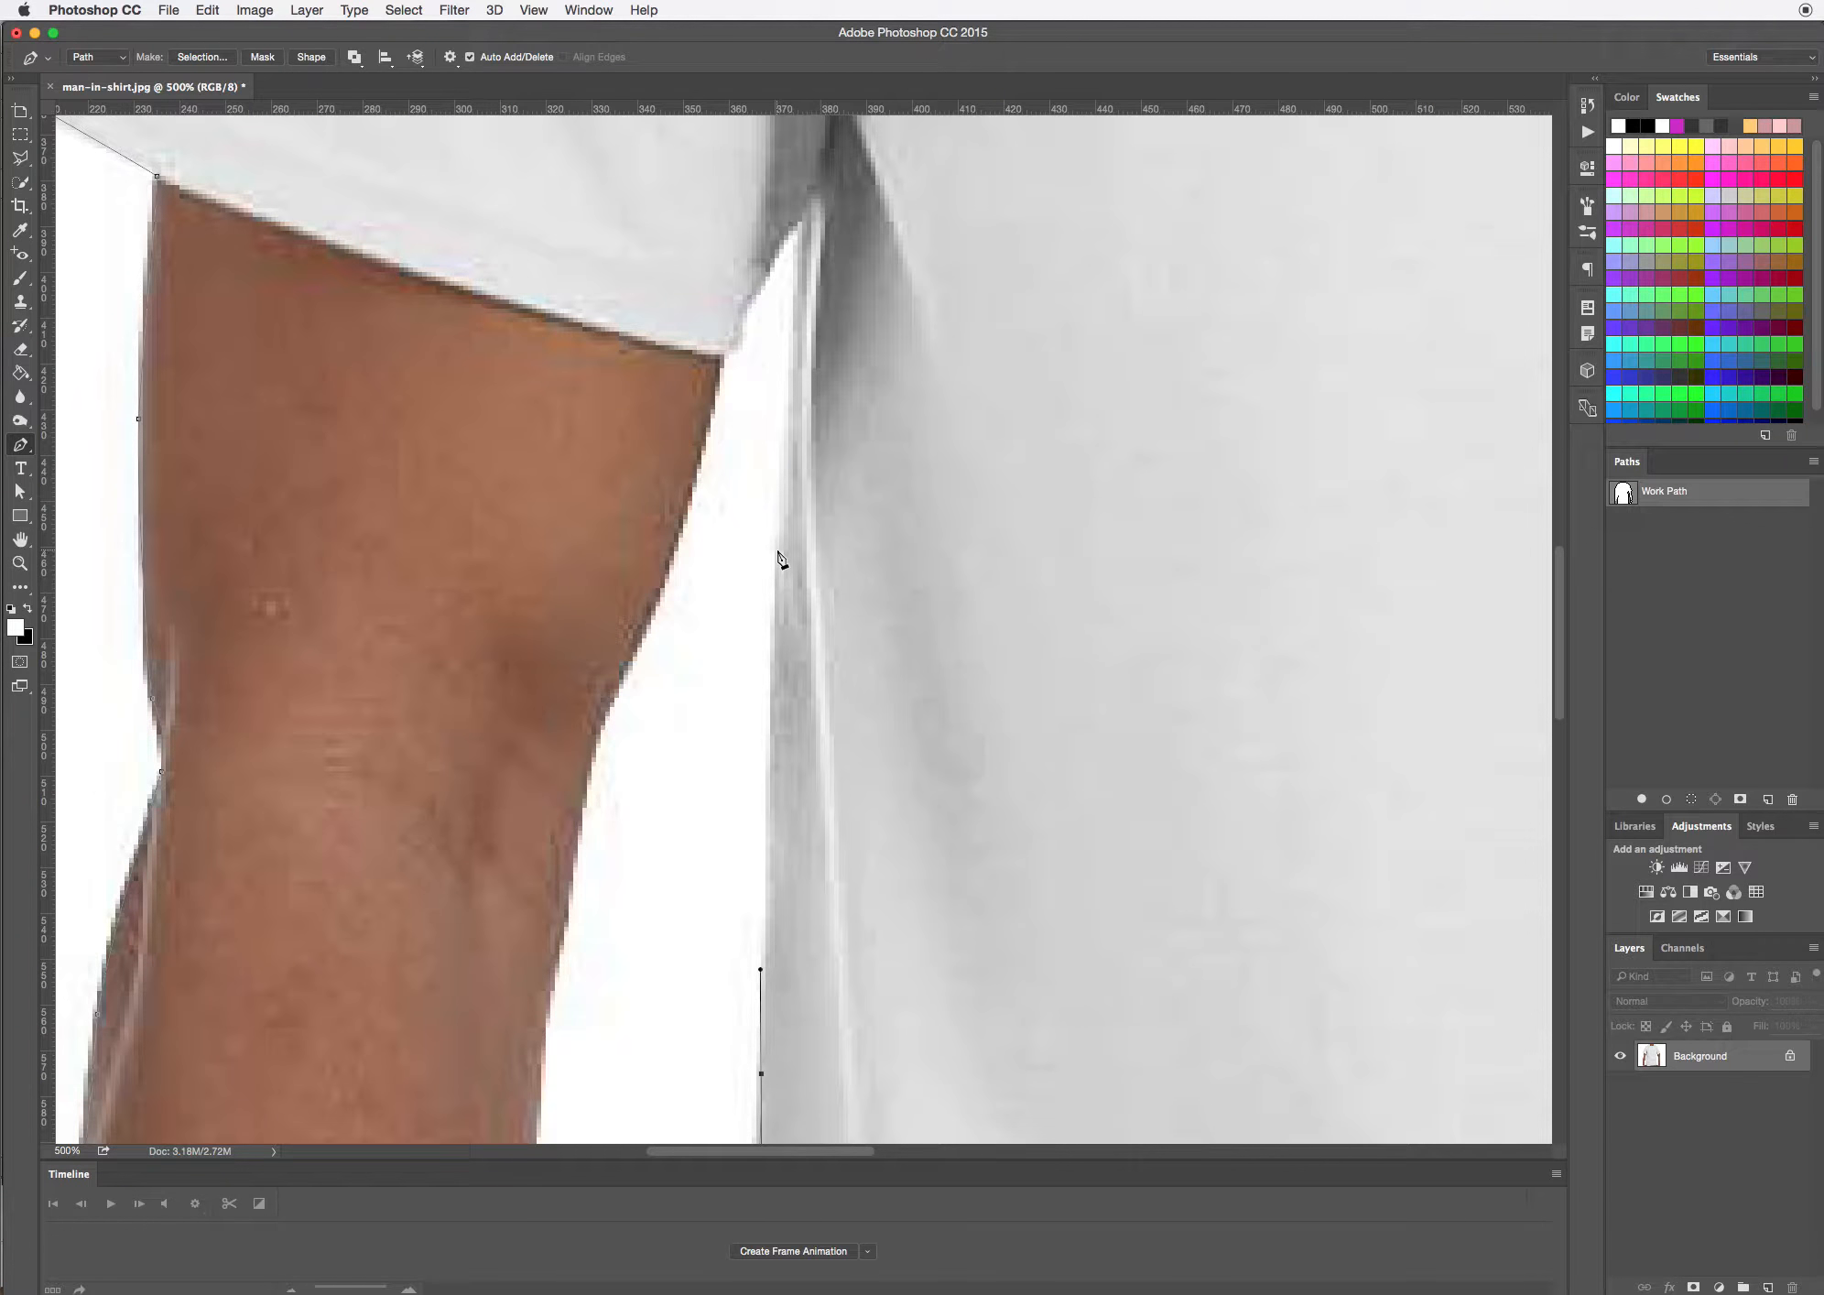
pyautogui.moveTo(780, 552); pyautogui.dragTo(780, 527)
pyautogui.moveTo(802, 221); pyautogui.dragTo(801, 206)
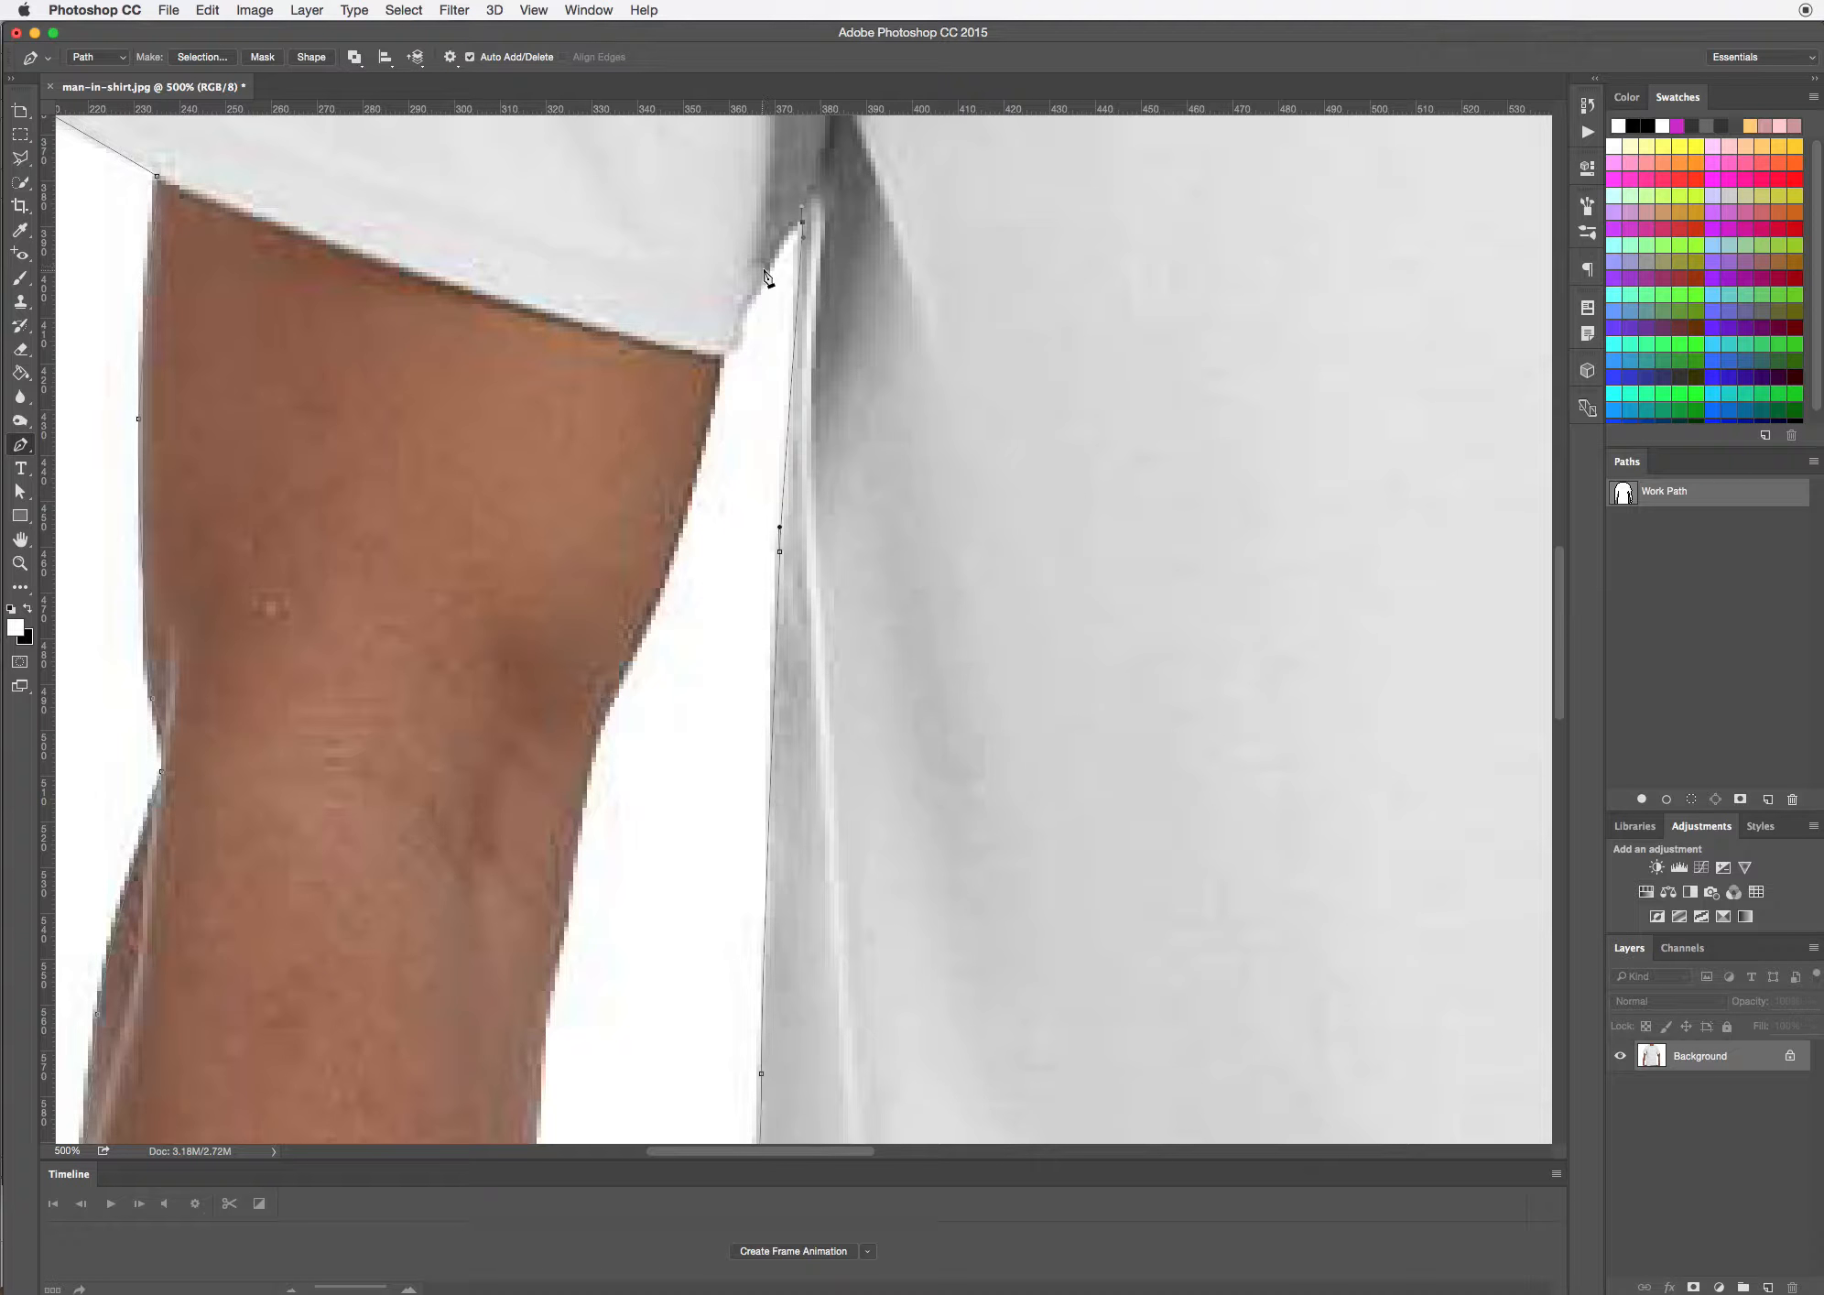
# Route the path from the left armpit down around the sleeve's inner hem corner to where it meets the arm
pyautogui.moveTo(766, 259); pyautogui.dragTo(760, 282)
pyautogui.click(744, 304)
pyautogui.click(738, 342)
pyautogui.click(725, 355)
# Trace the inner edge of the left upper arm down past the elbow and along the upper forearm
pyautogui.moveTo(651, 867); pyautogui.dragTo(752, 651)
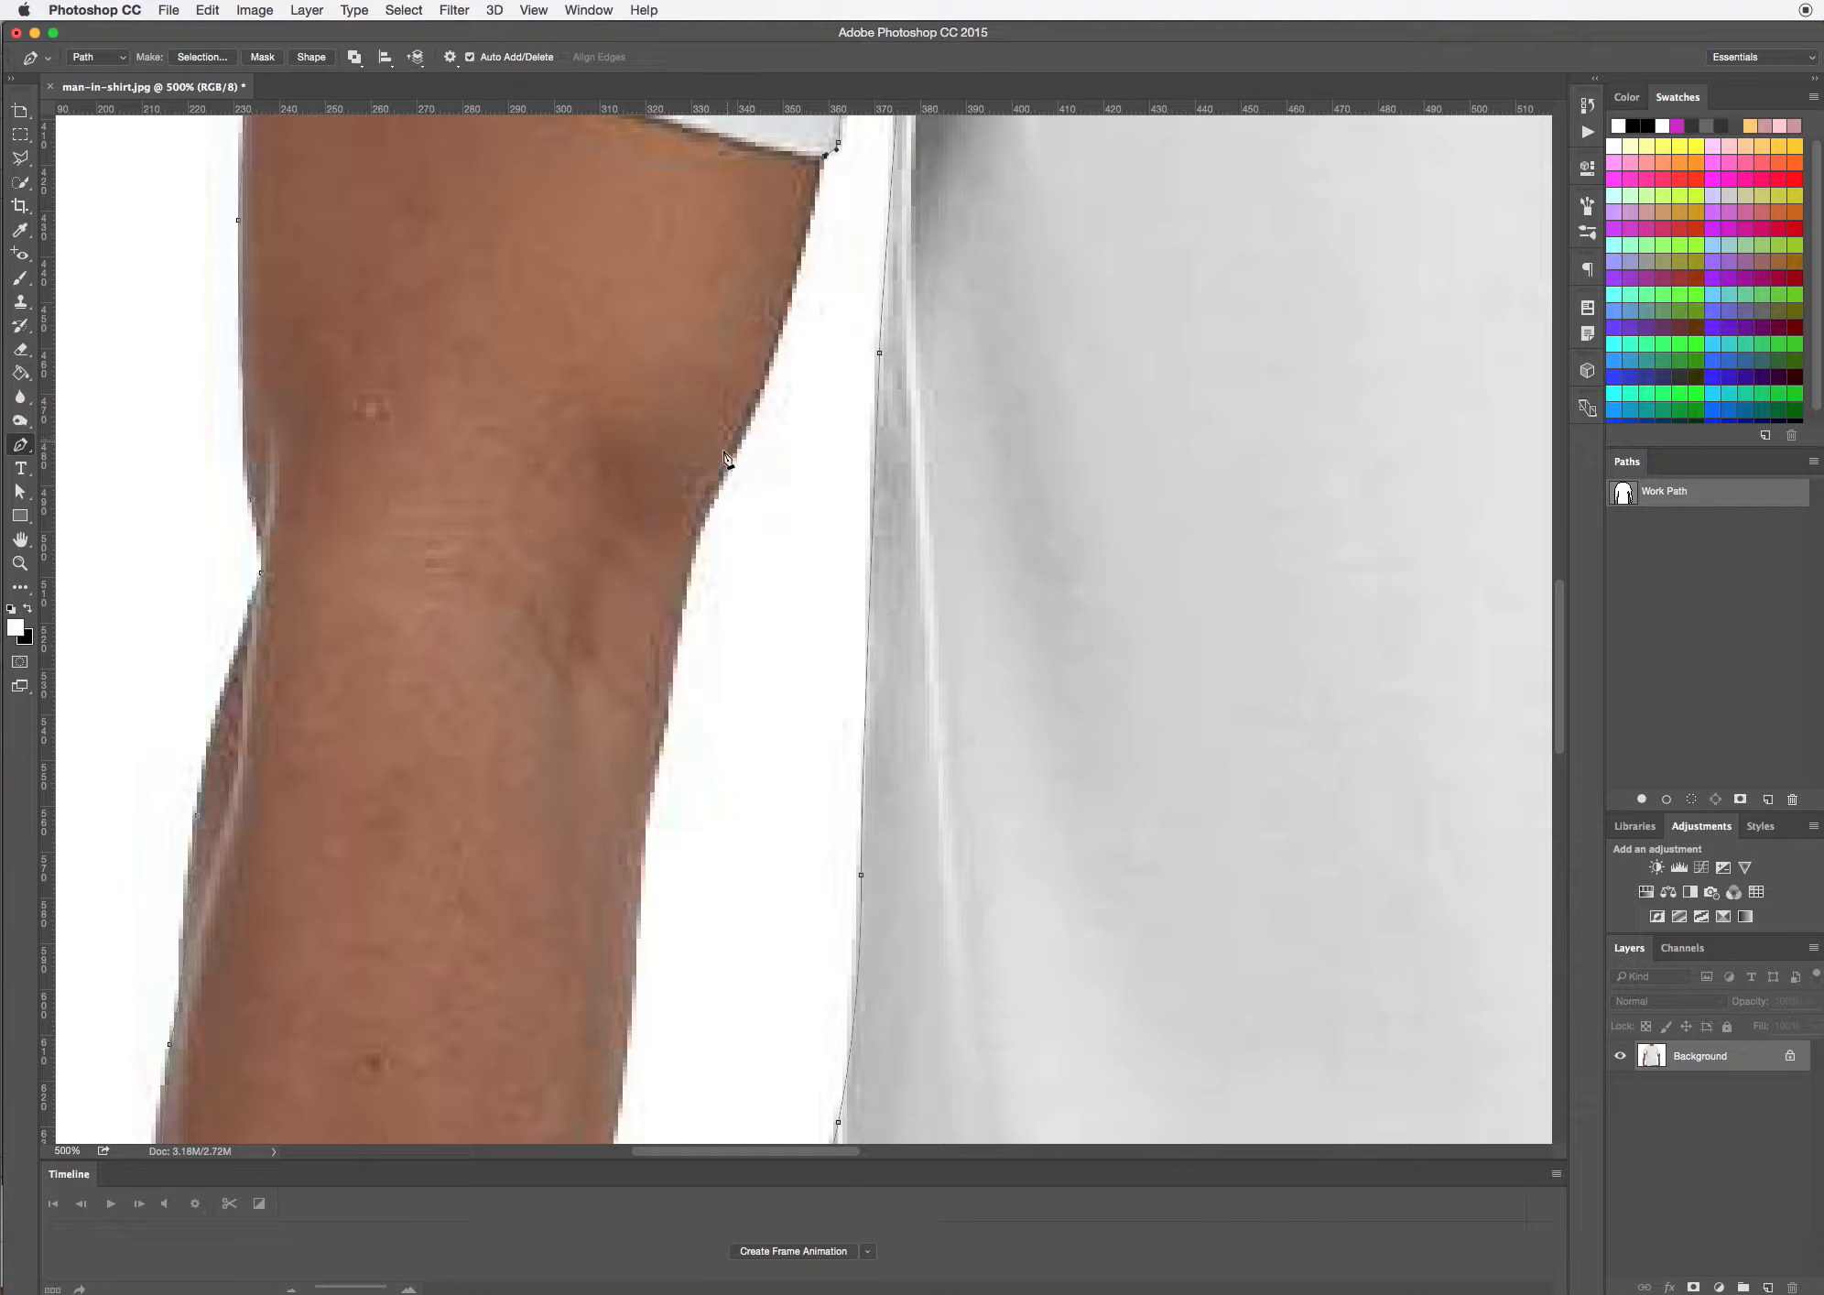
pyautogui.moveTo(729, 480); pyautogui.dragTo(781, 353)
pyautogui.click(684, 554)
pyautogui.moveTo(704, 900); pyautogui.dragTo(786, 601)
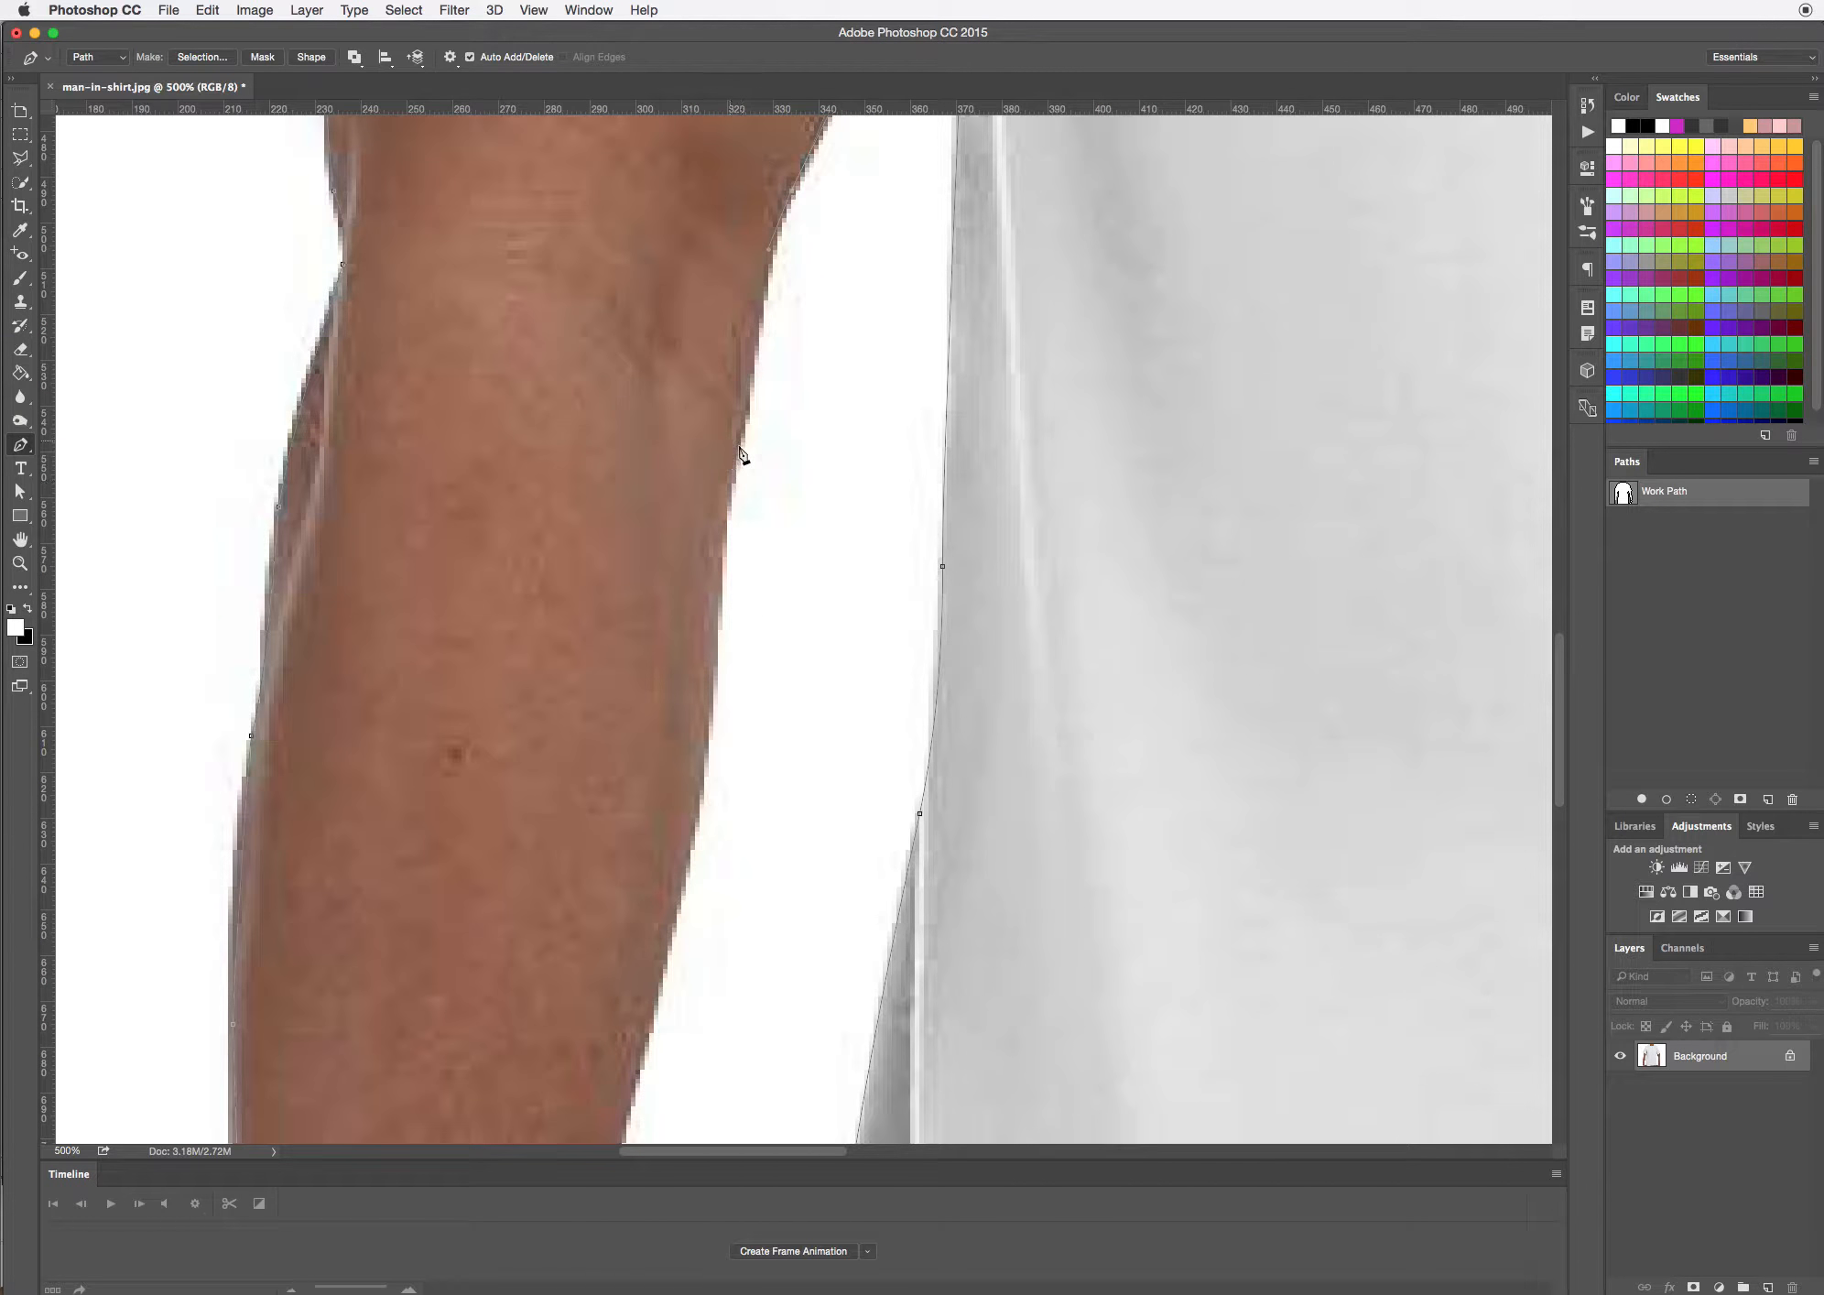
pyautogui.moveTo(731, 470); pyautogui.dragTo(720, 492)
pyautogui.click(725, 503)
pyautogui.moveTo(694, 818); pyautogui.dragTo(684, 855)
# Continue the path down the inner edge of the left lower forearm and around the wrist, adjusting the curve handles
pyautogui.moveTo(742, 994); pyautogui.dragTo(806, 443)
pyautogui.click(748, 336)
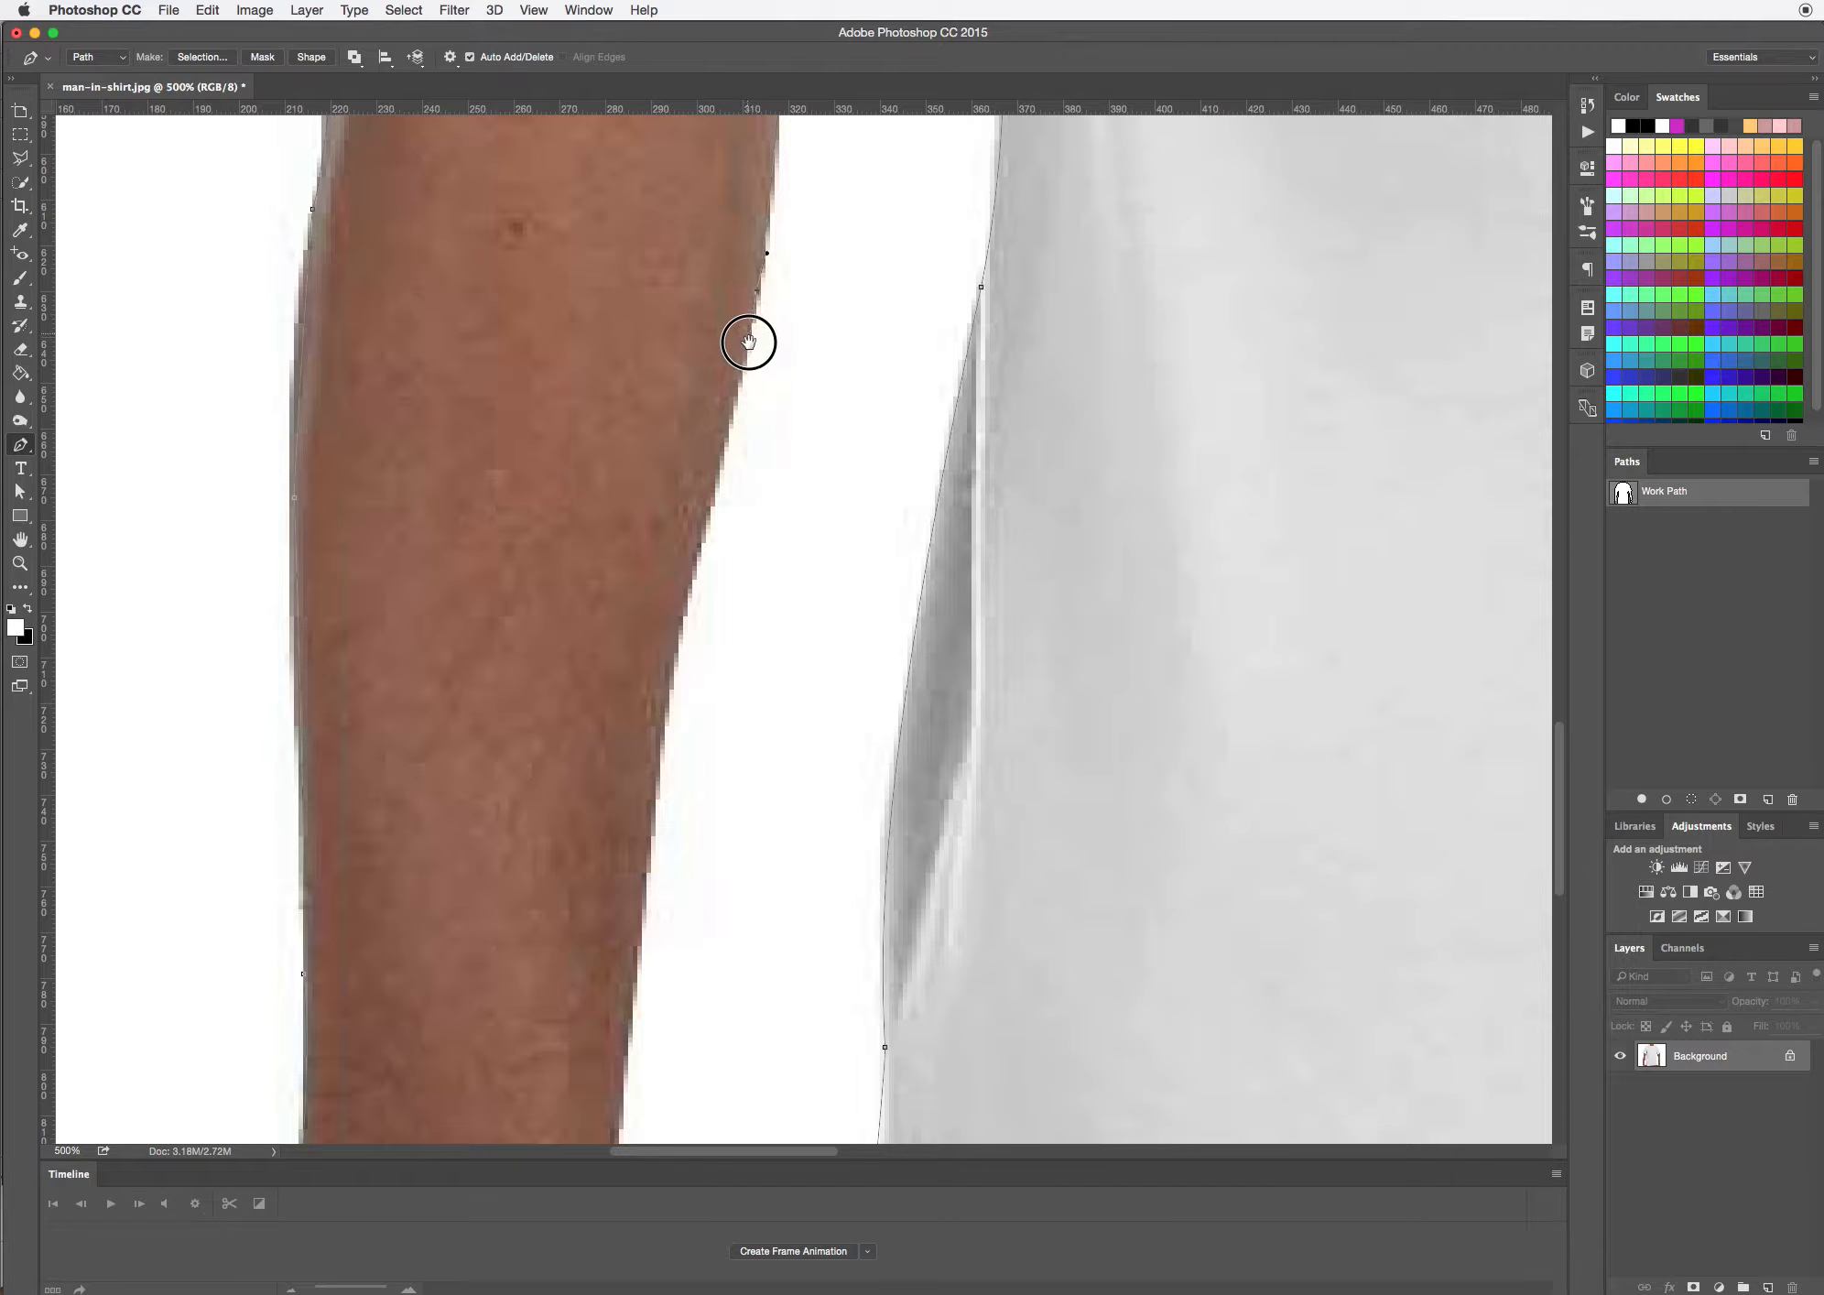
pyautogui.moveTo(651, 805); pyautogui.dragTo(640, 932)
pyautogui.moveTo(714, 977); pyautogui.dragTo(727, 499)
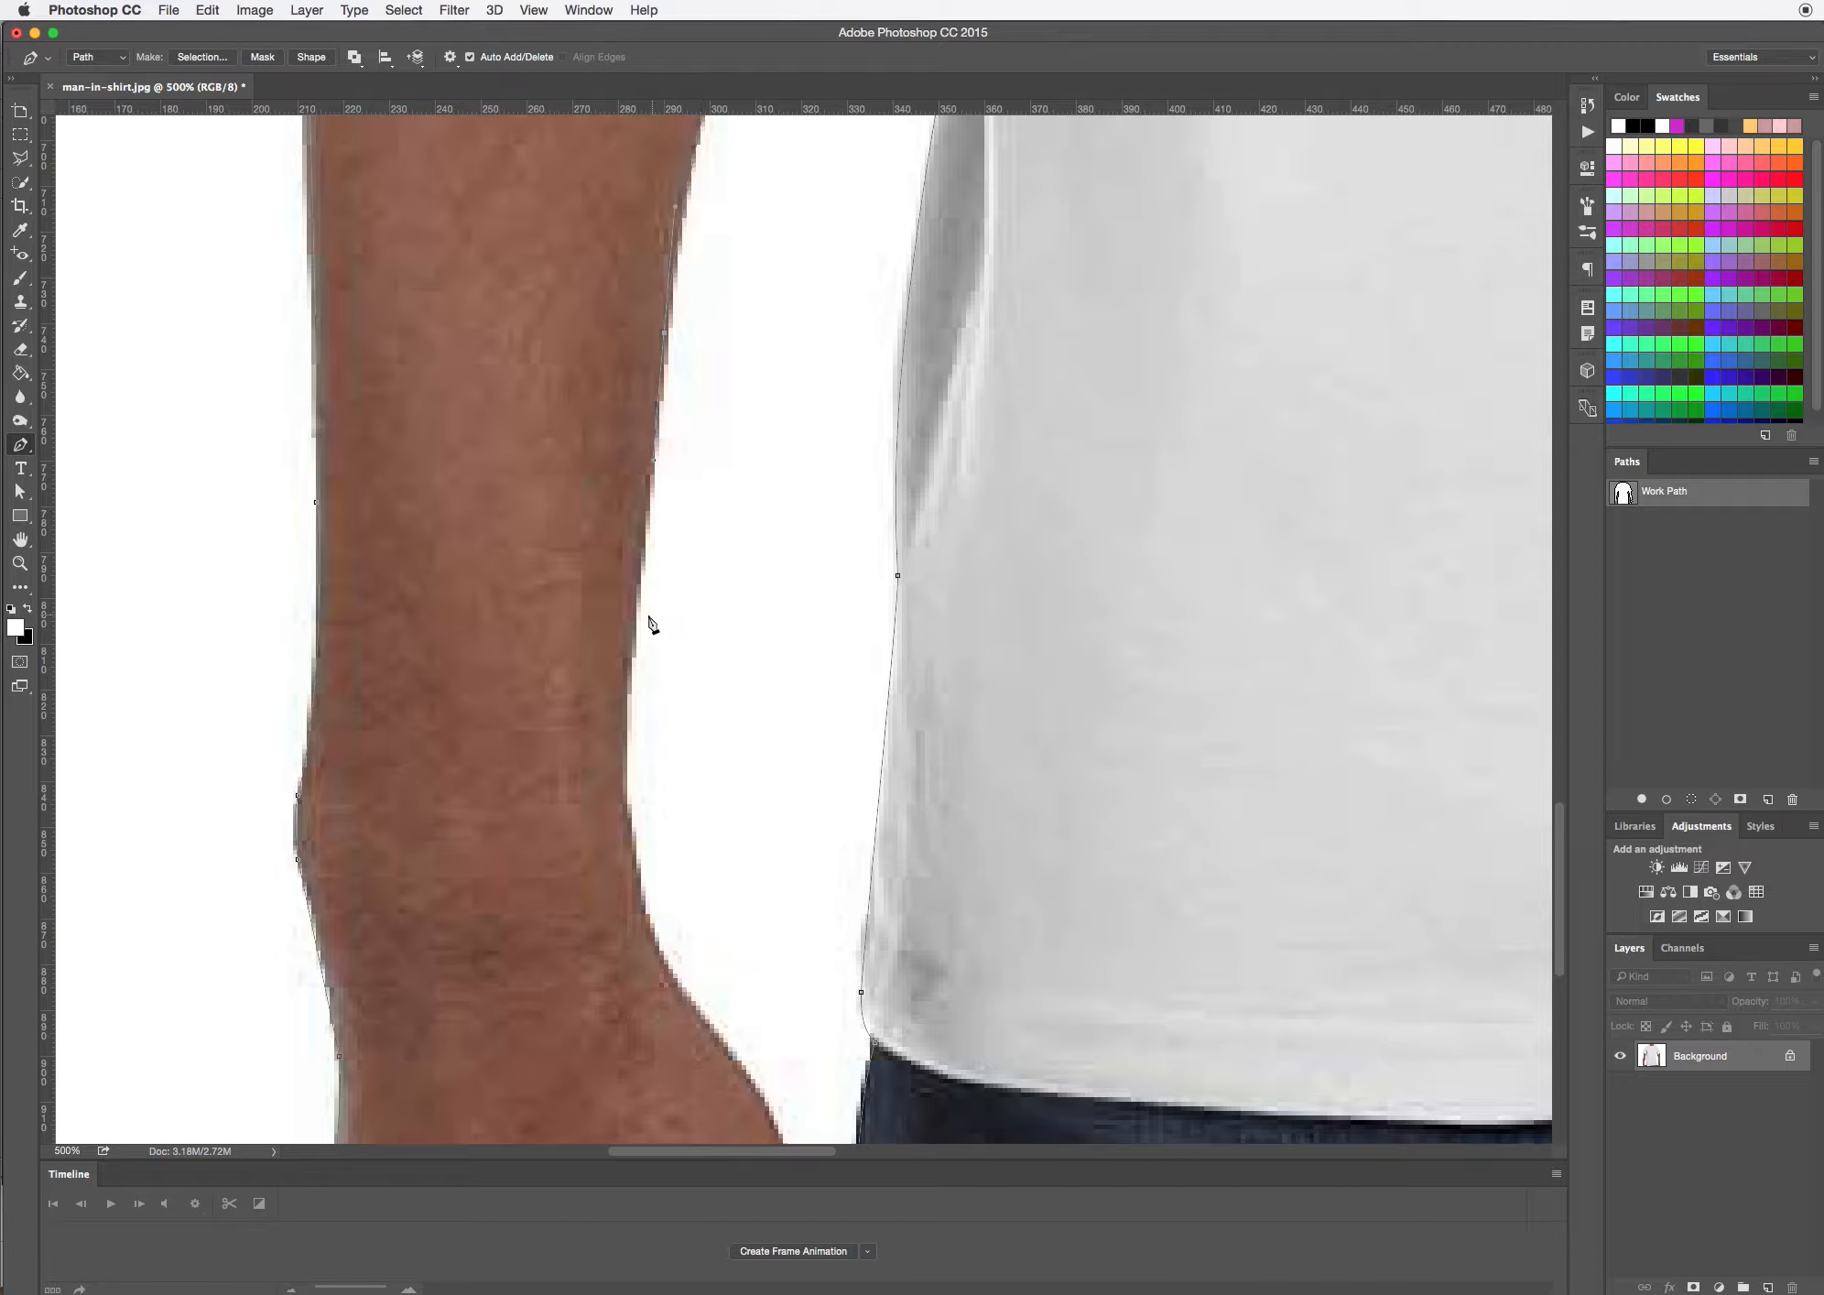
pyautogui.moveTo(625, 769); pyautogui.dragTo(622, 789)
pyautogui.moveTo(625, 734); pyautogui.dragTo(630, 618)
pyautogui.moveTo(679, 987); pyautogui.dragTo(673, 506)
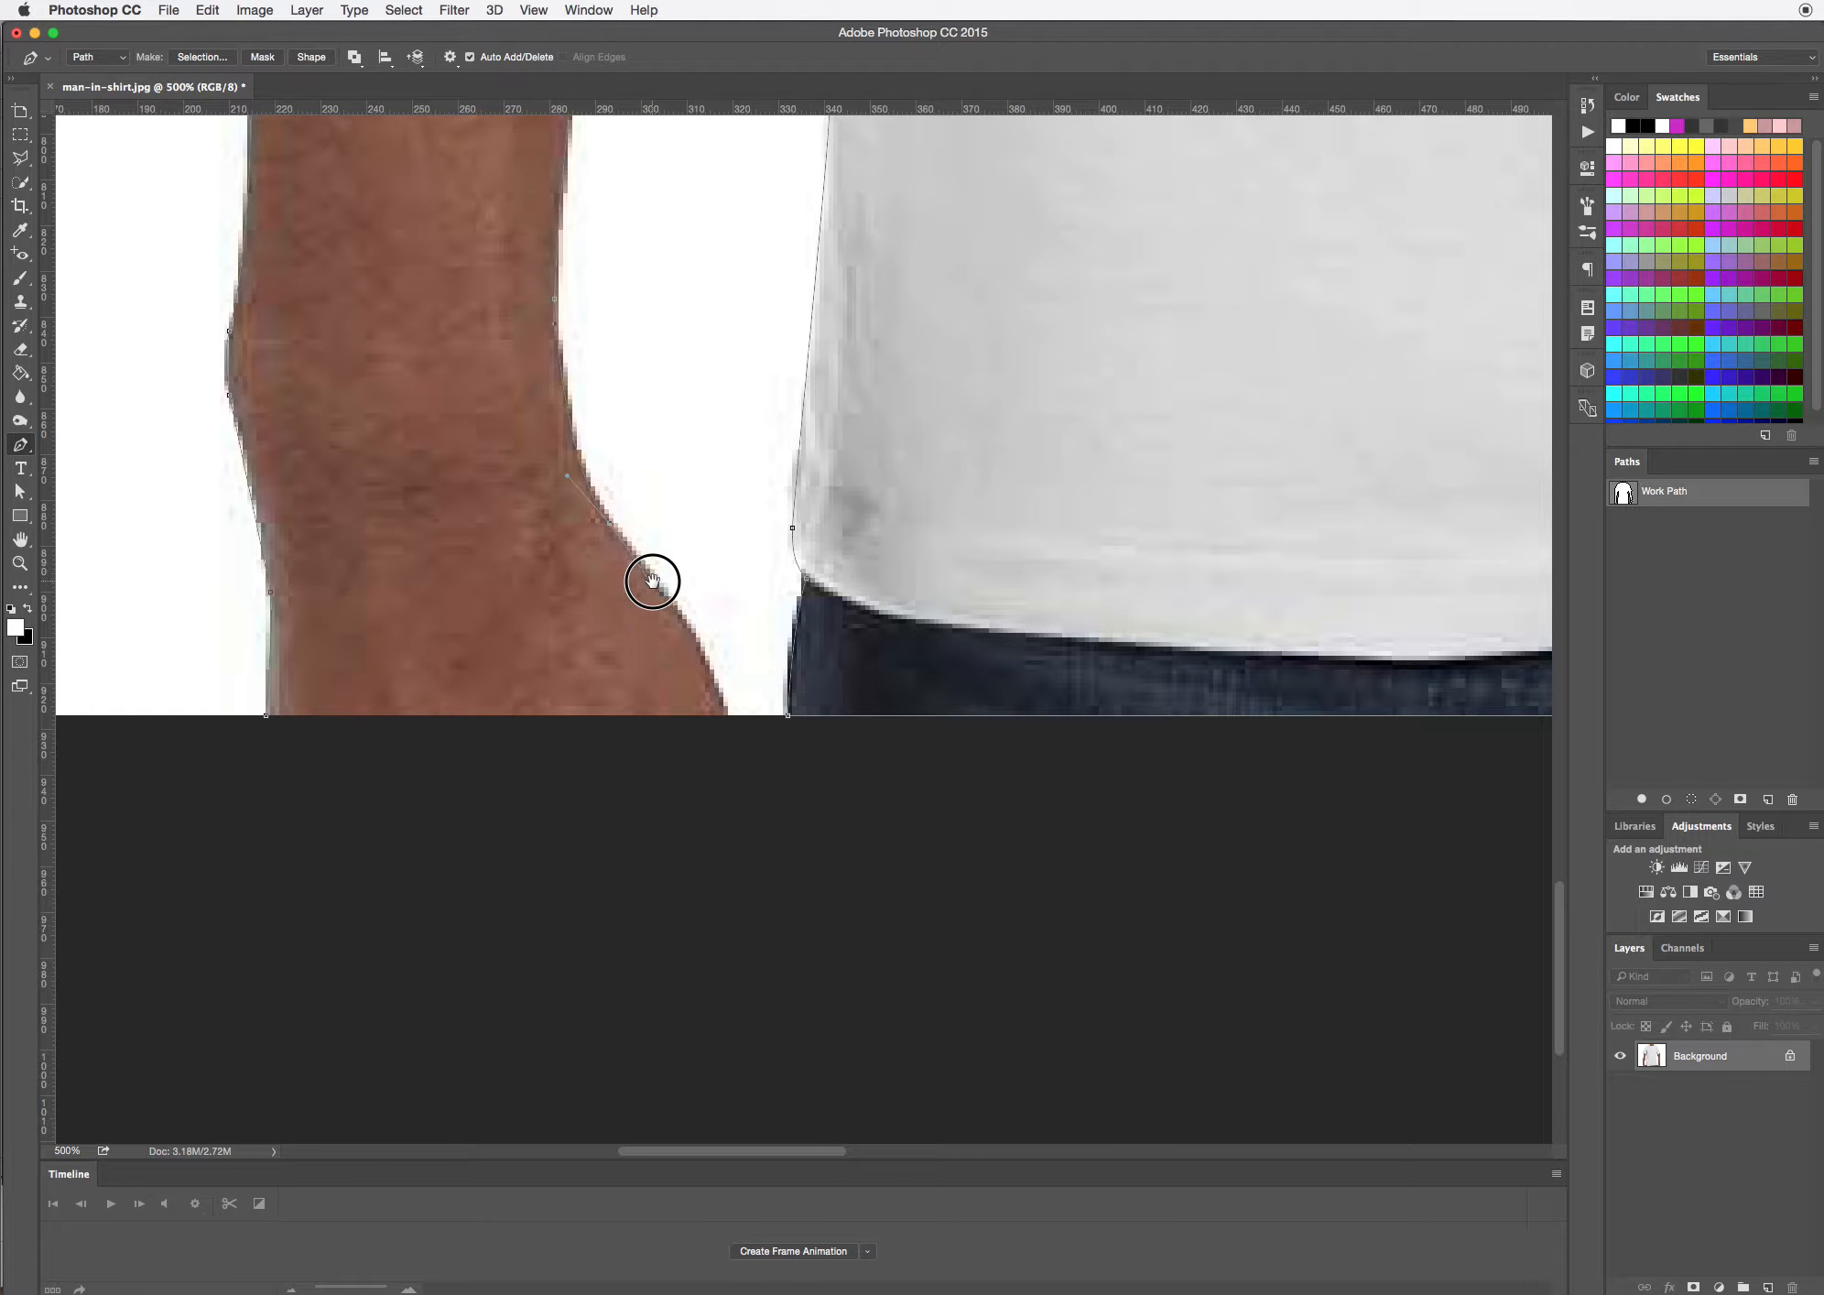
# Bring the path down the left hand to the photo's bottom edge and close it at the hand's outer starting anchor
pyautogui.moveTo(724, 714); pyautogui.dragTo(655, 729)
pyautogui.click(723, 714)
pyautogui.click(267, 718)
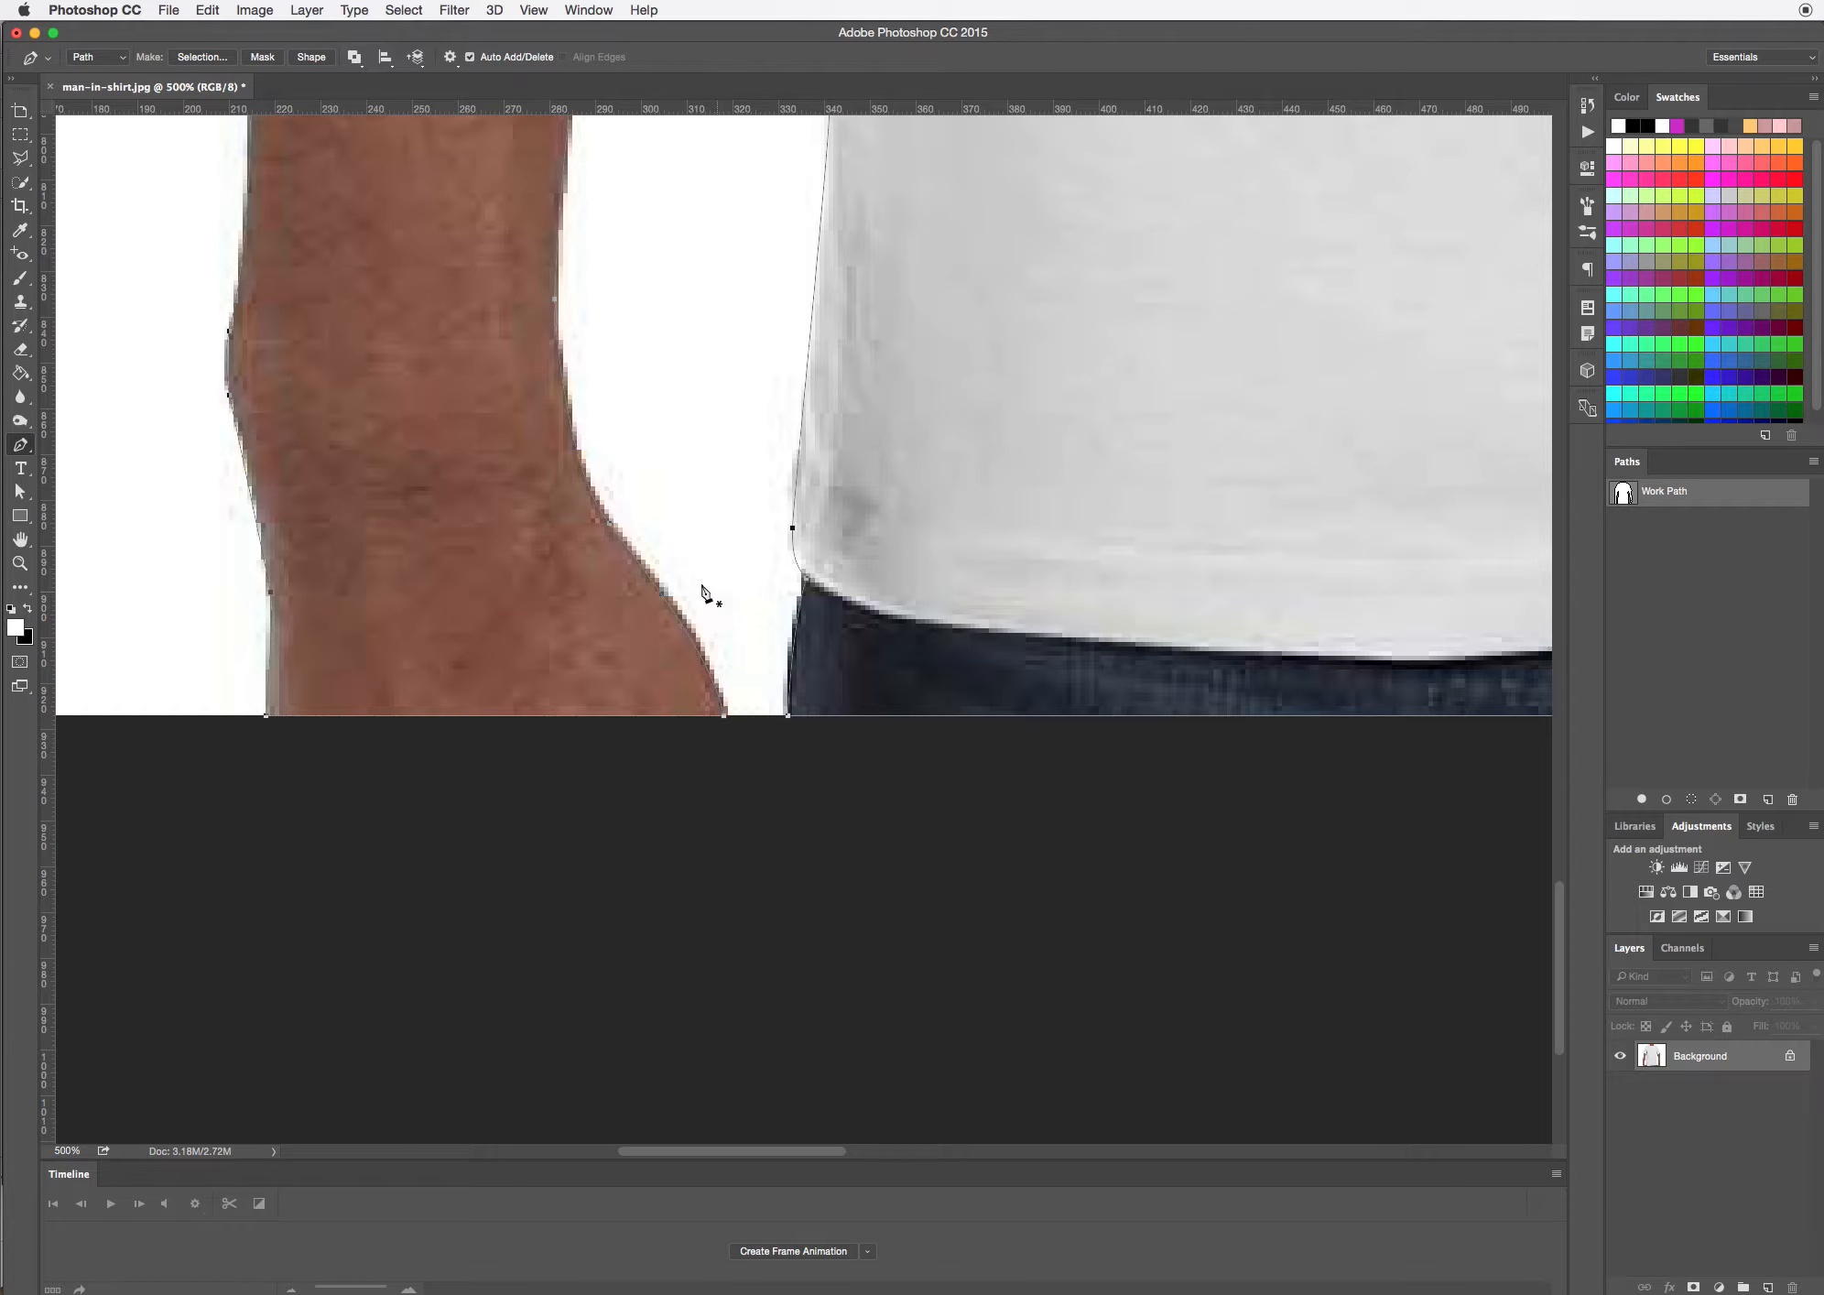
pyautogui.rightClick(655, 586)
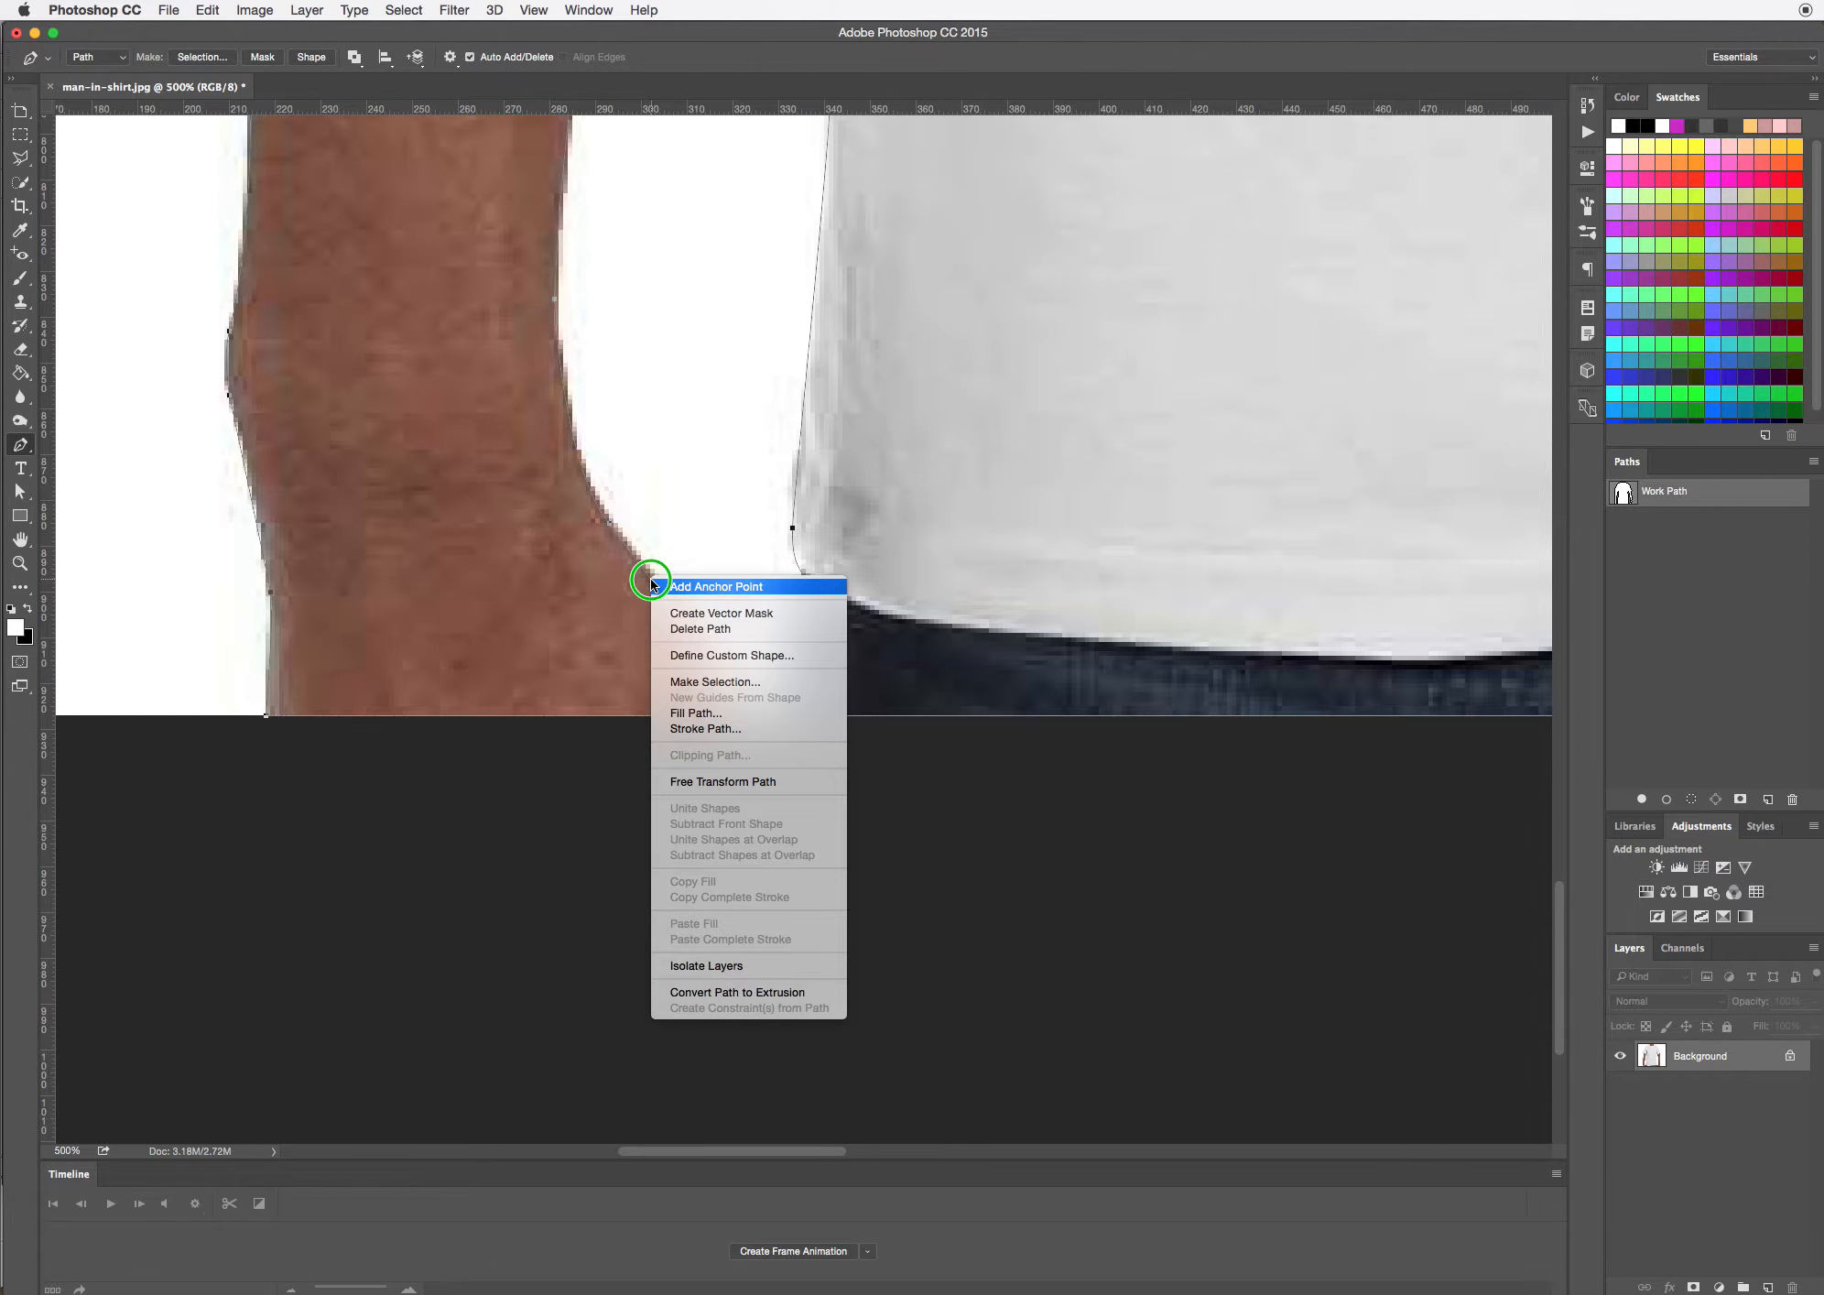
pyautogui.click(694, 684)
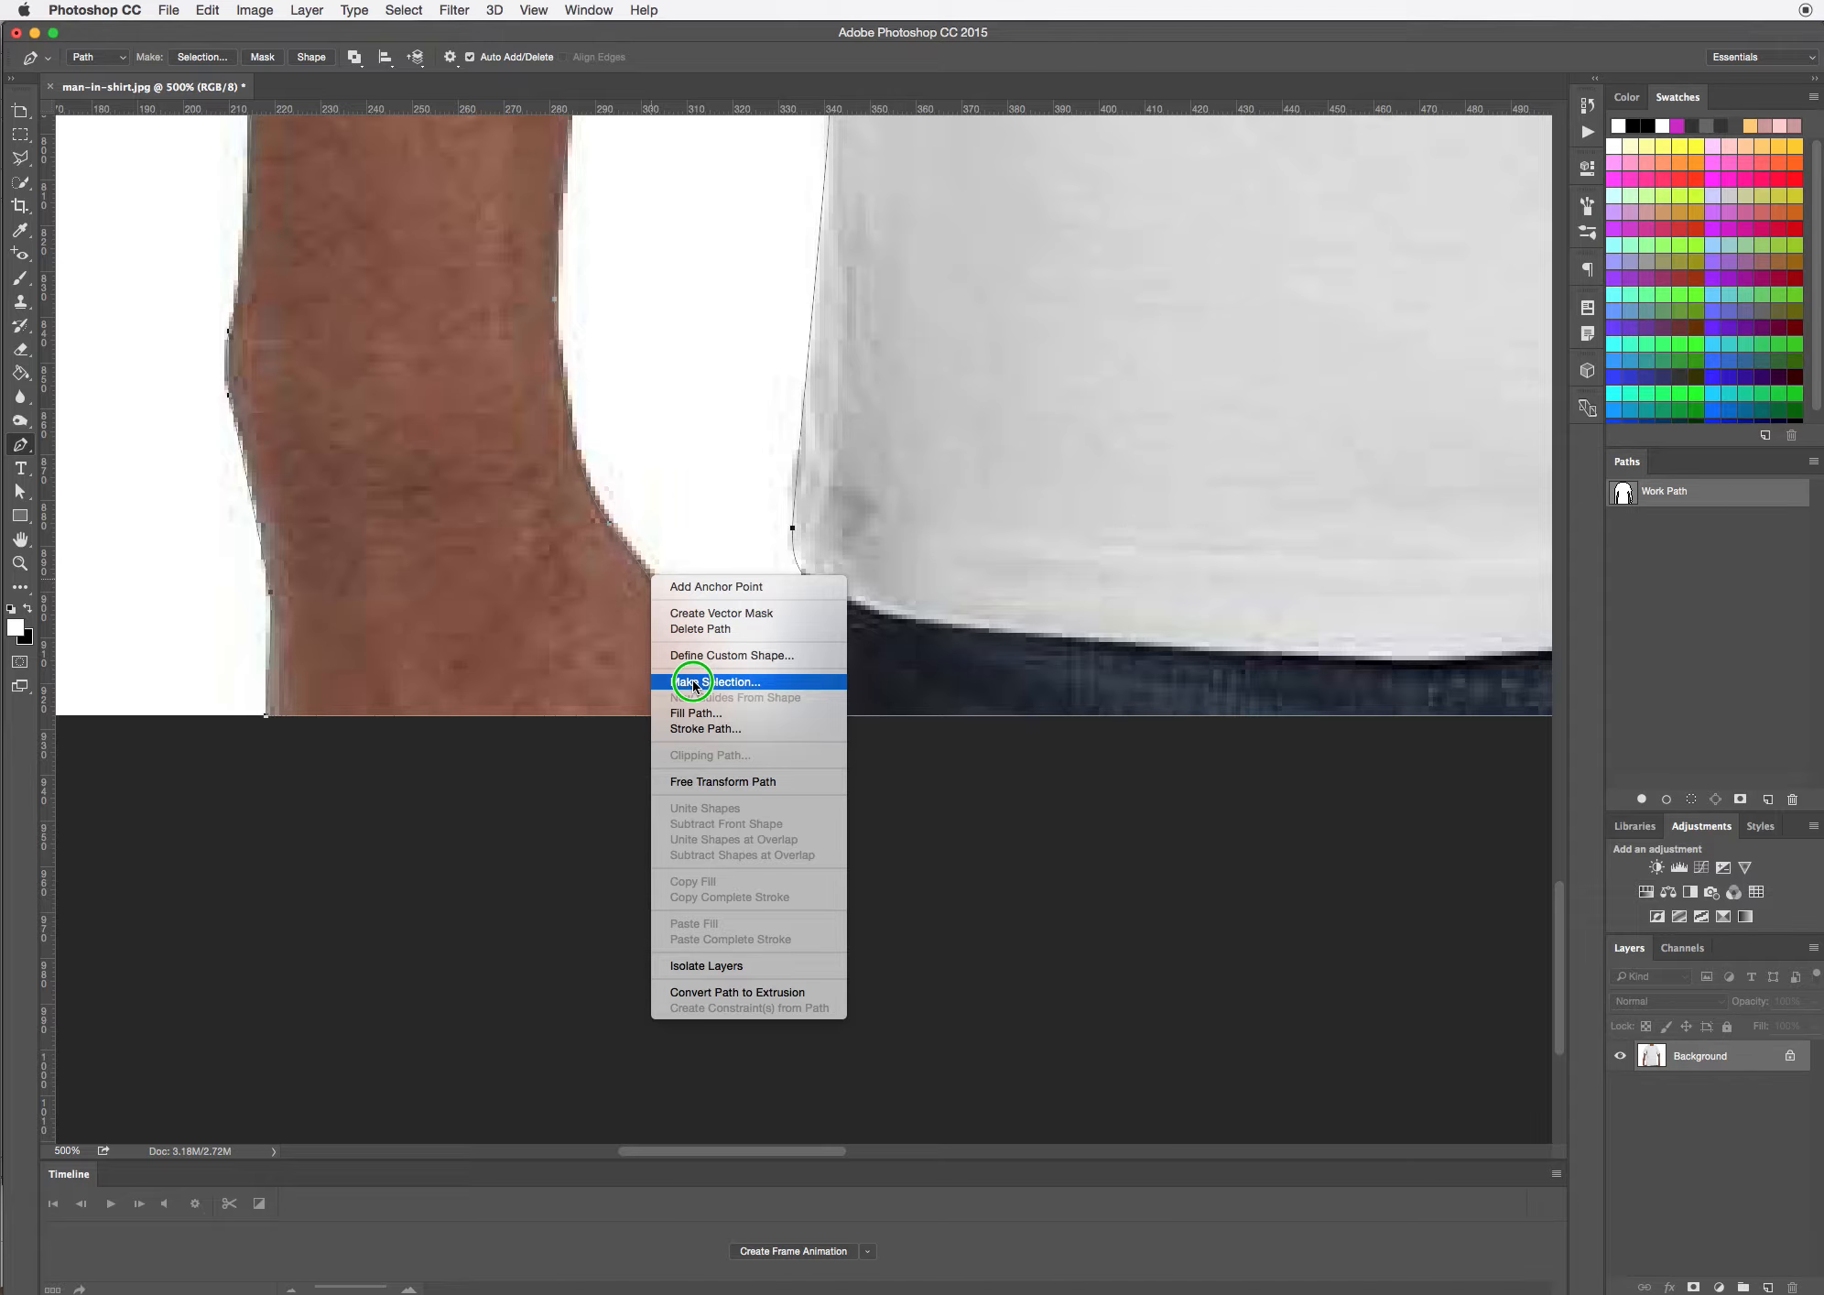
pyautogui.click(647, 546)
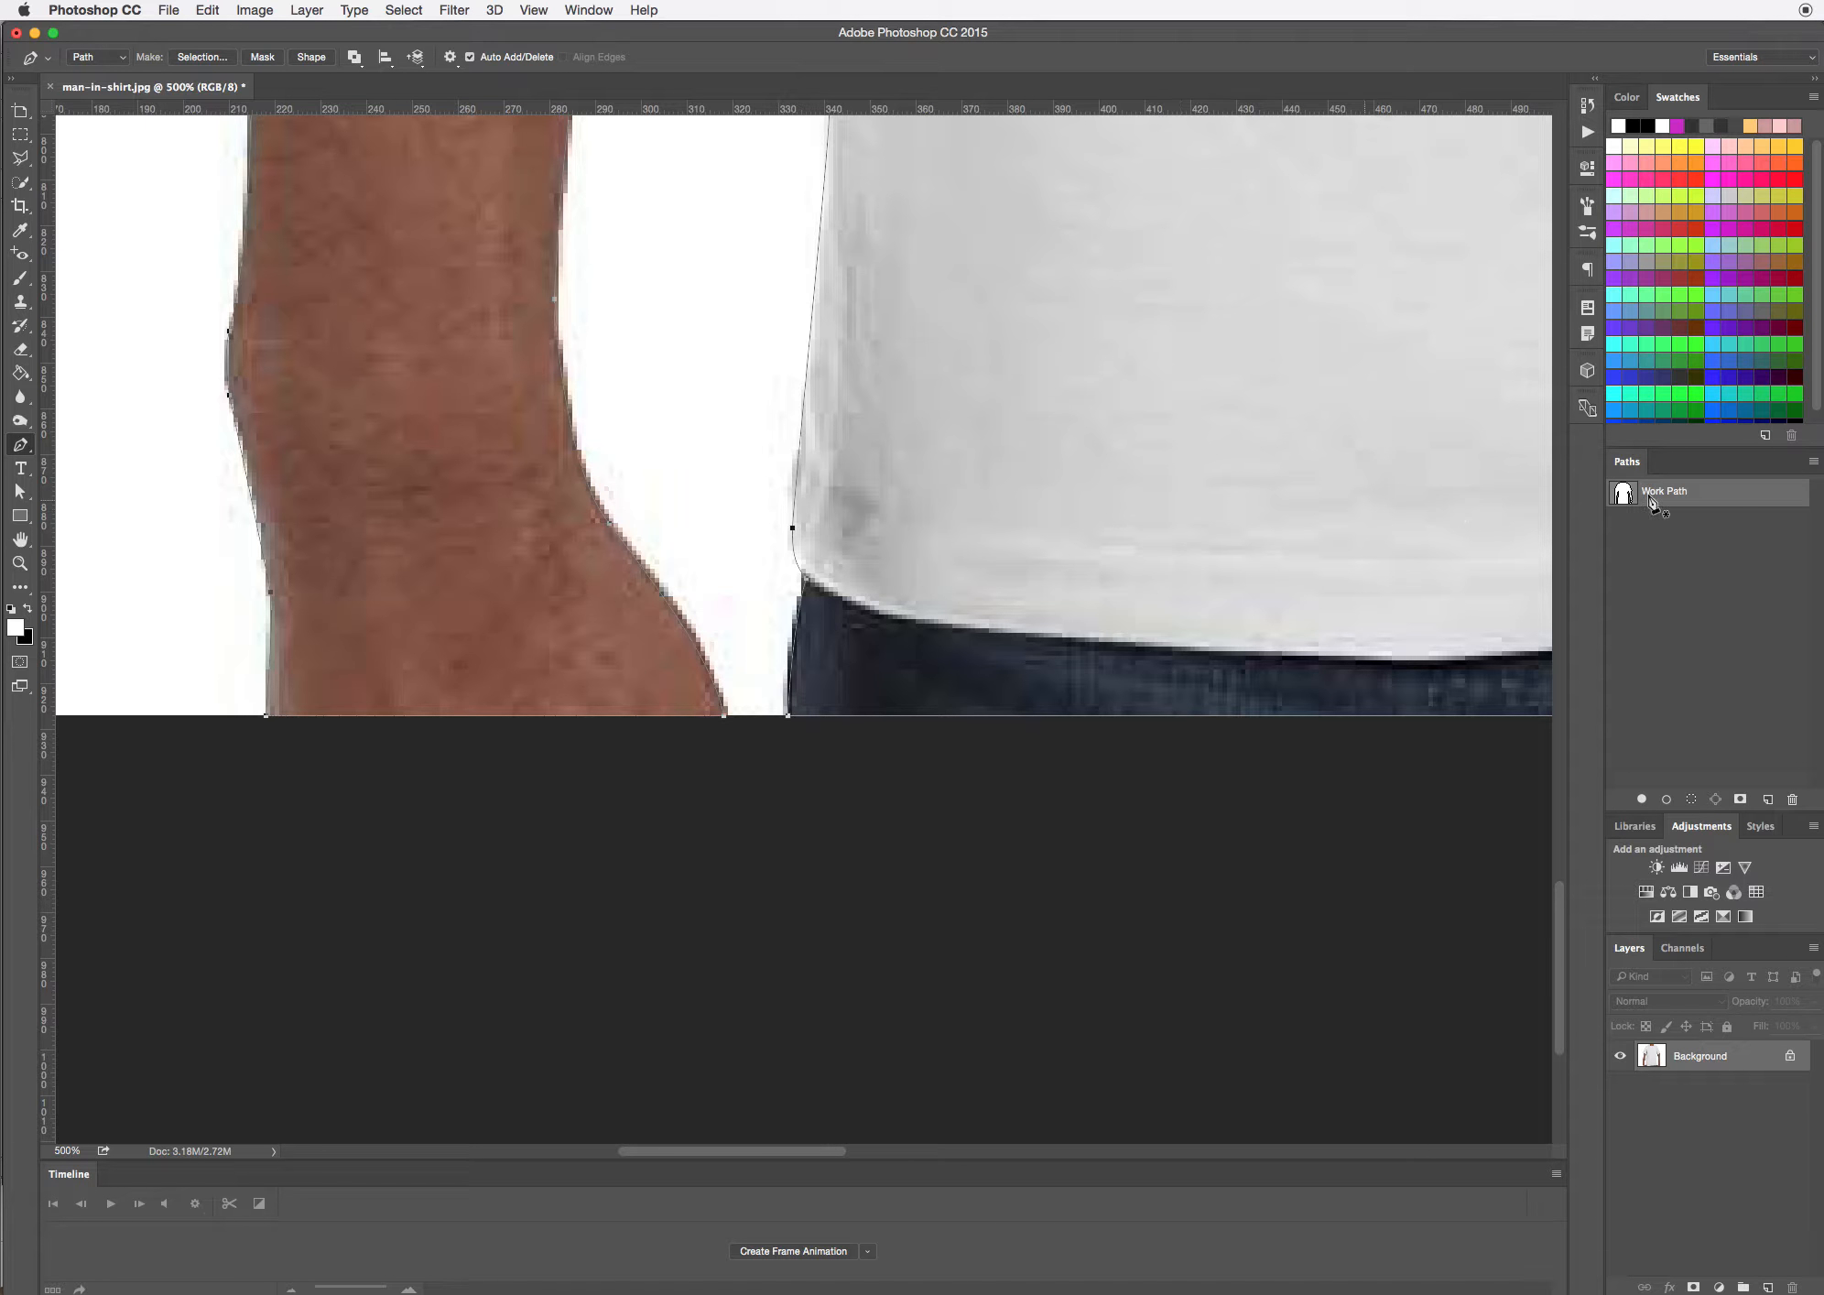
pyautogui.click(1816, 462)
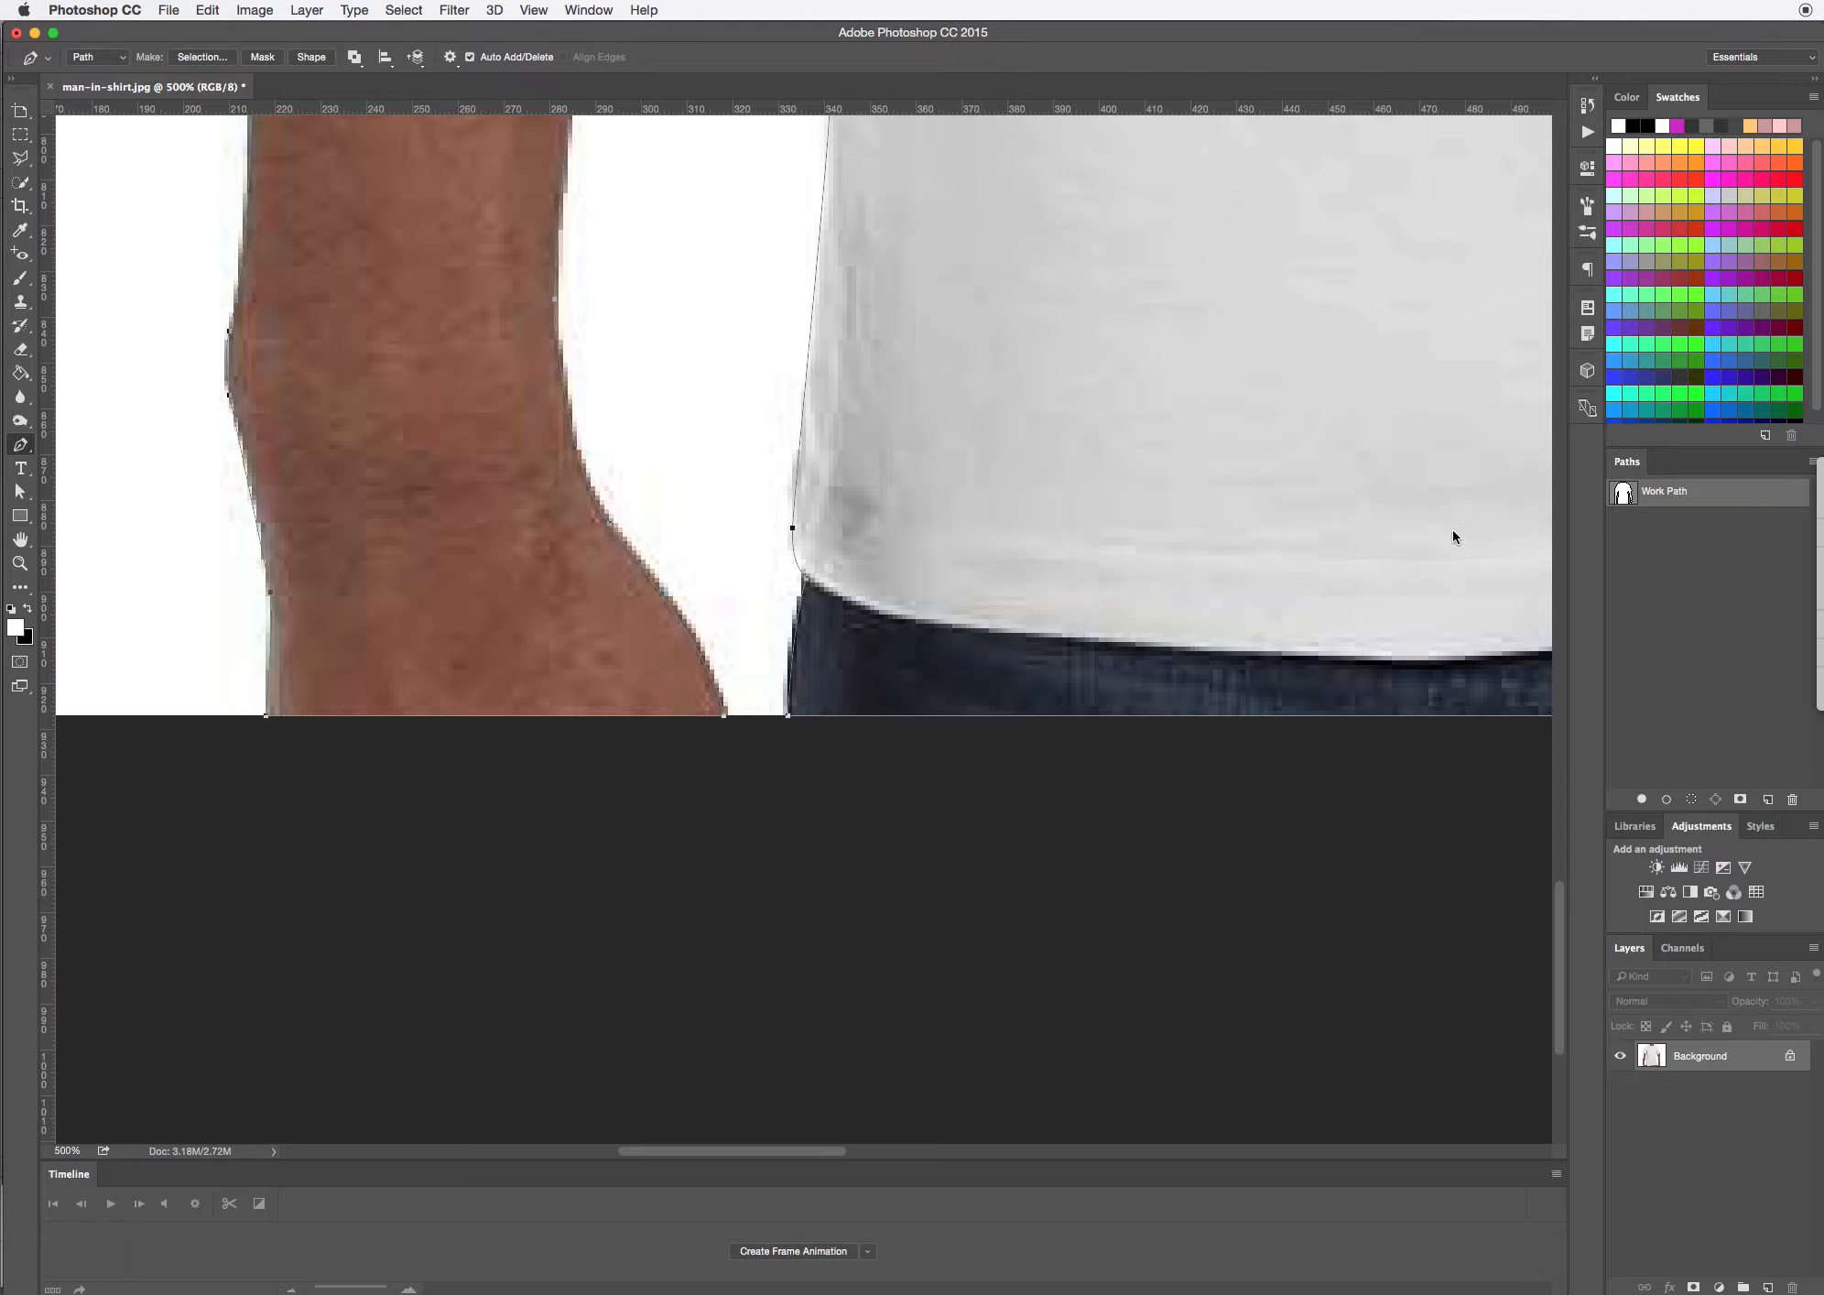
# Convert the closed work path around the man into a selection
pyautogui.rightClick(659, 597)
pyautogui.click(722, 694)
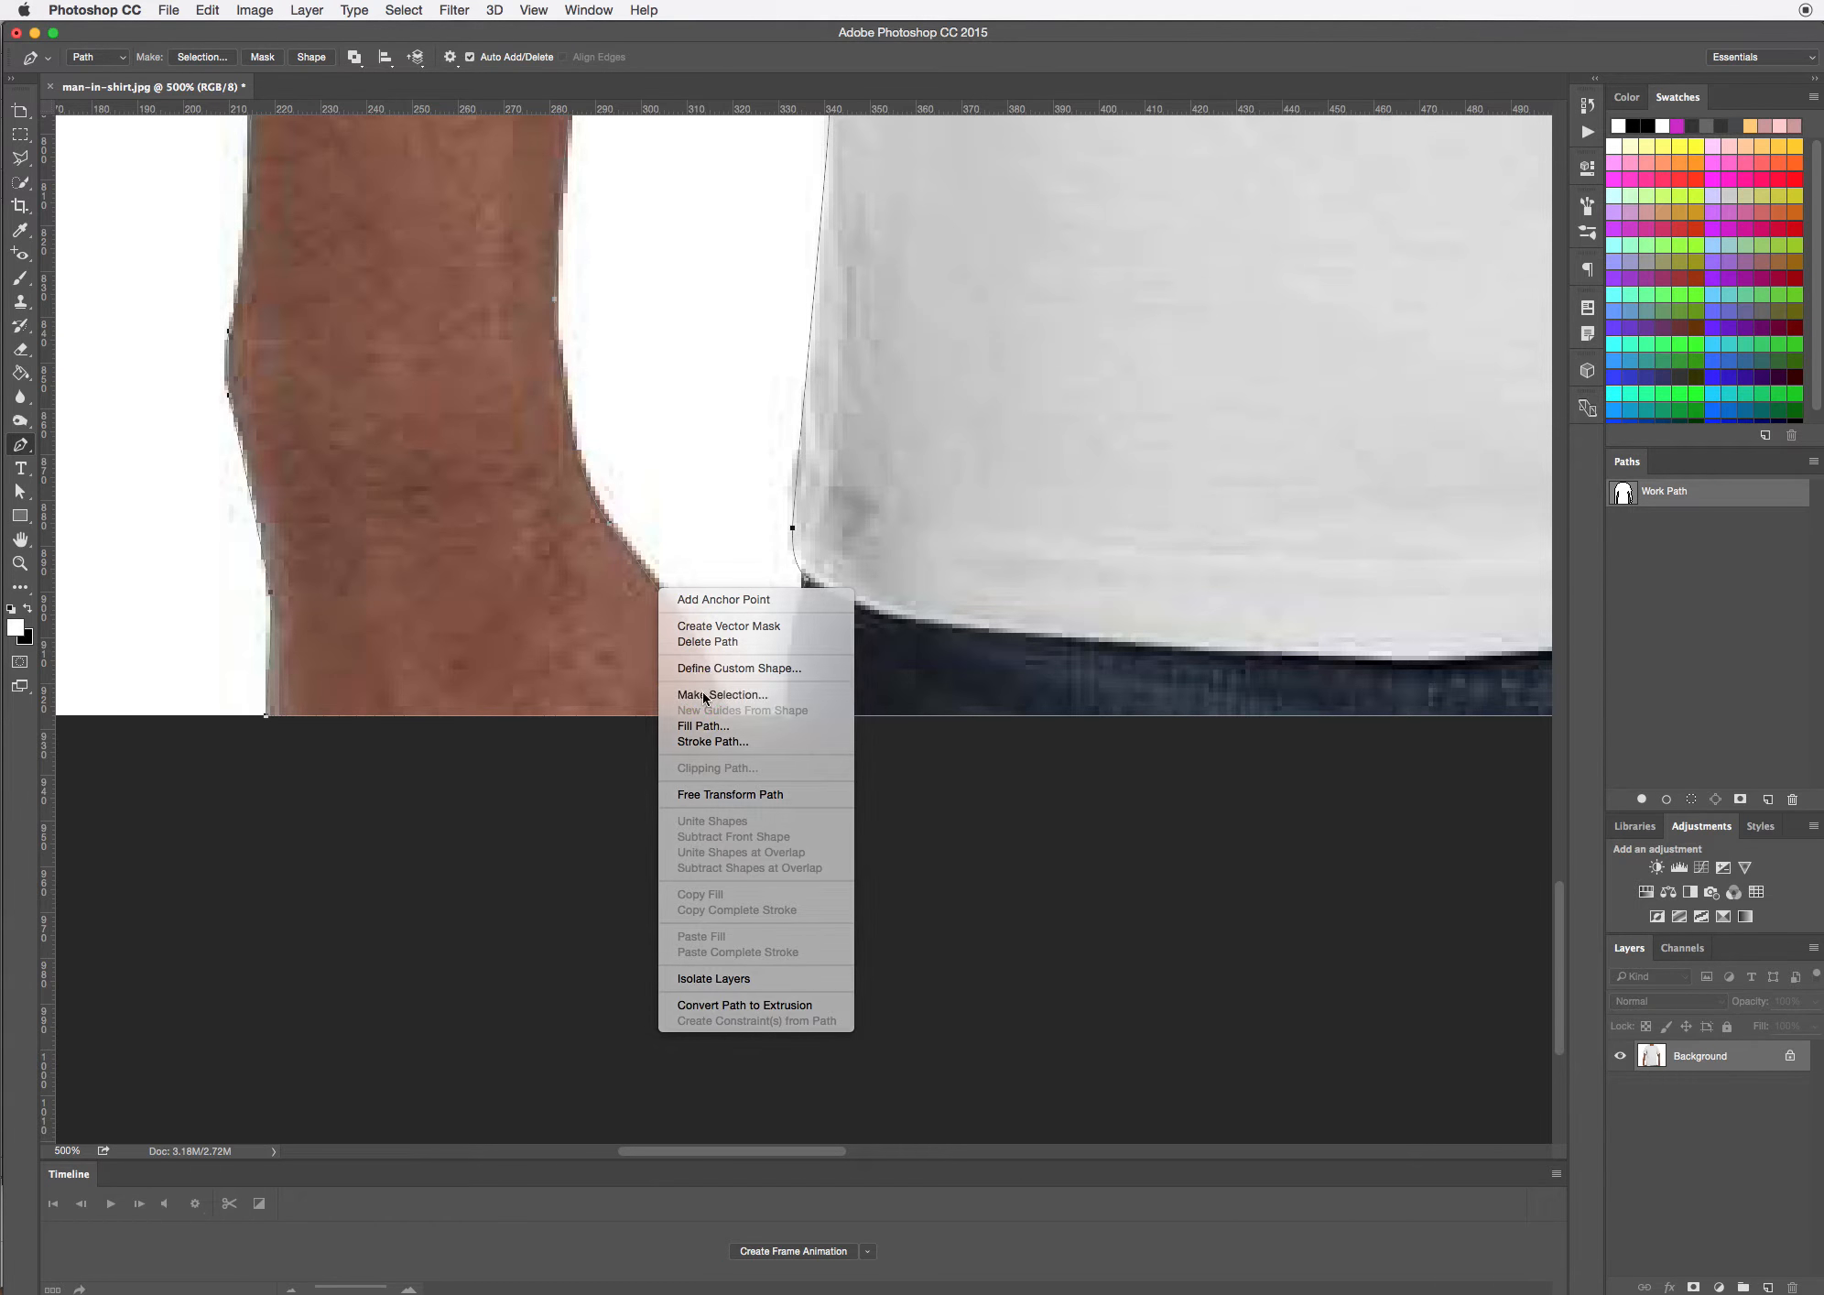
pyautogui.click(1274, 559)
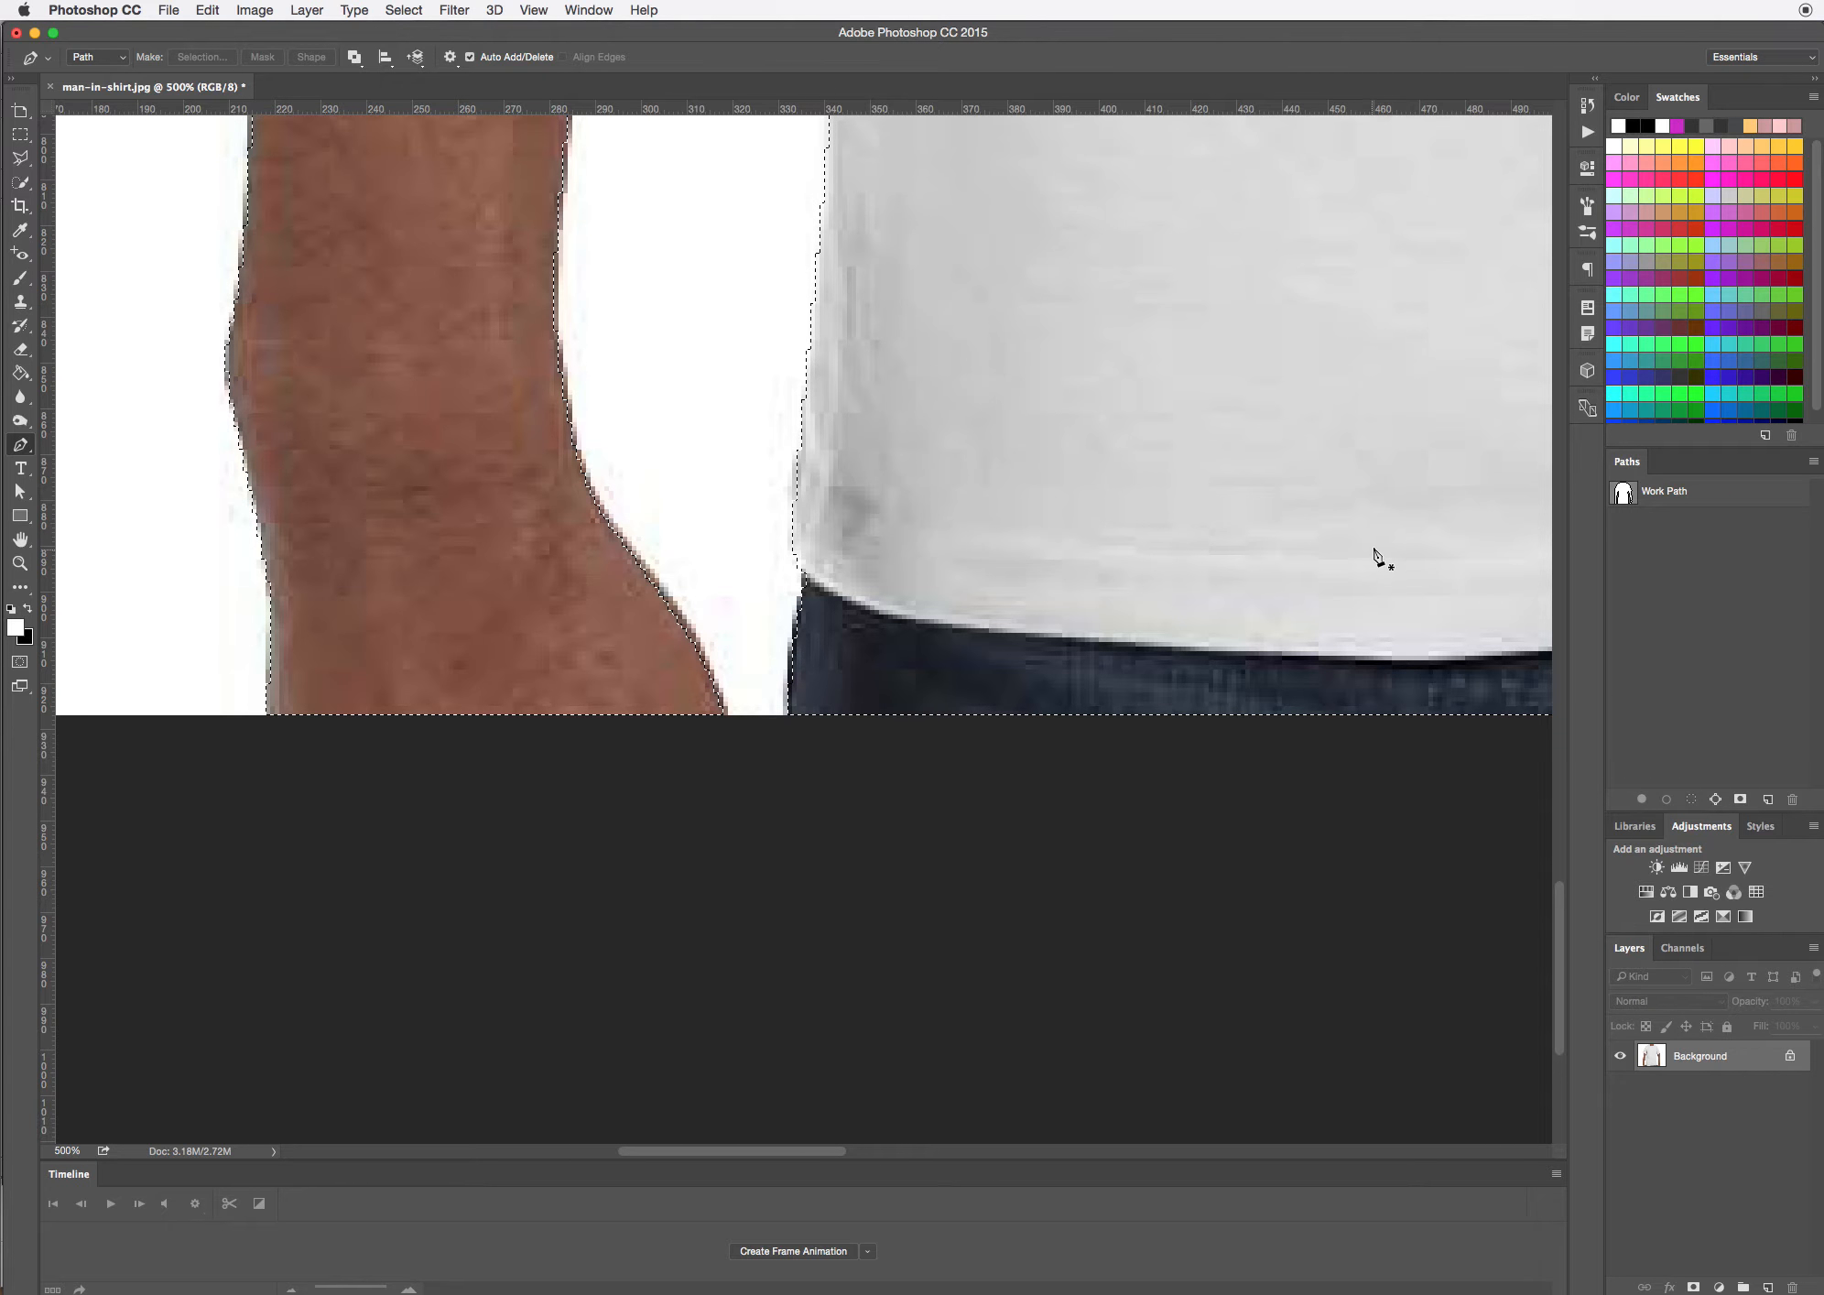
# Copy the selected man onto a new layer and hide the Background layer
pyautogui.press('super+minus')
pyautogui.press('super+minus')
pyautogui.press('super+minus')
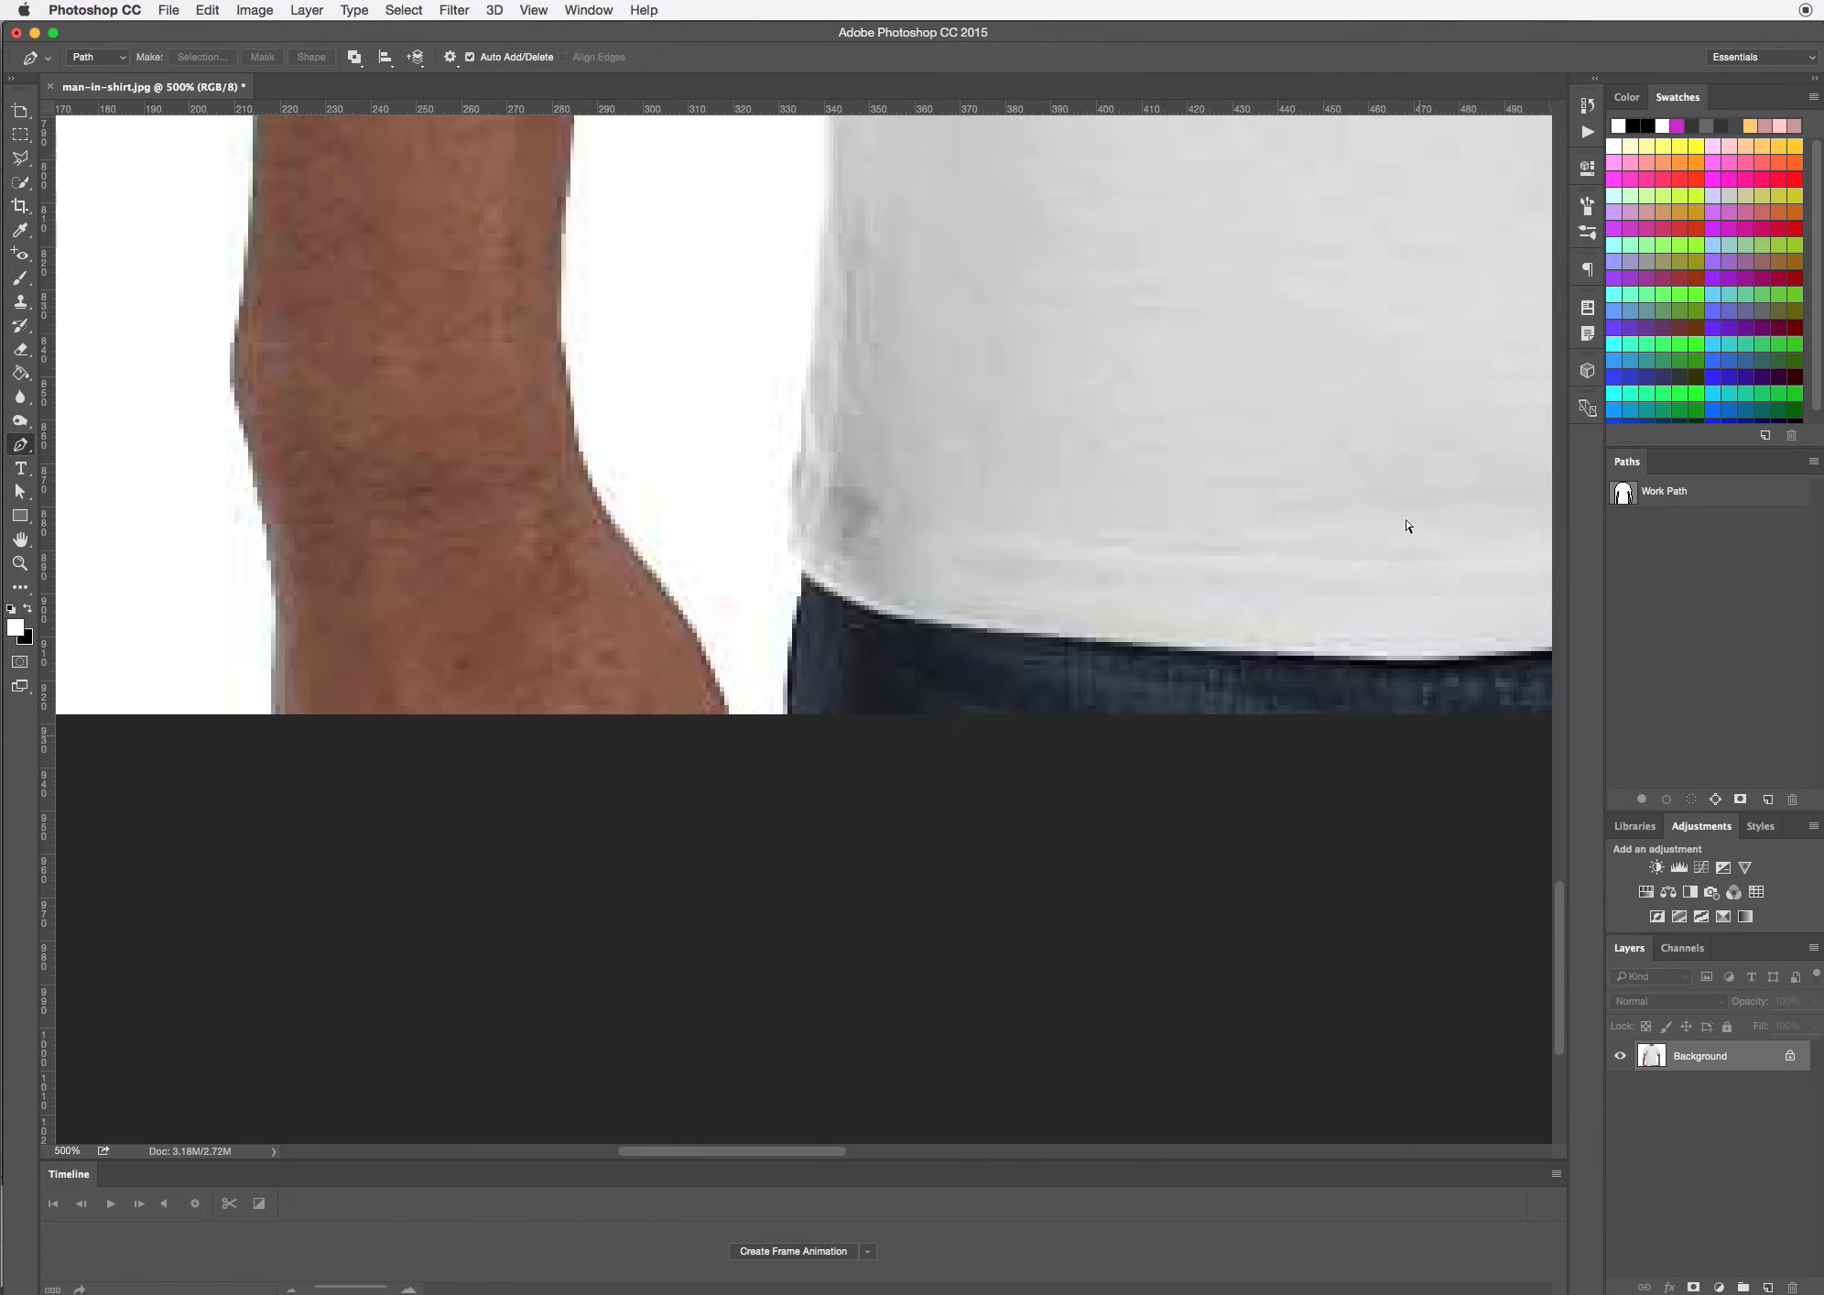
pyautogui.press('super+minus')
pyautogui.press('super+minus')
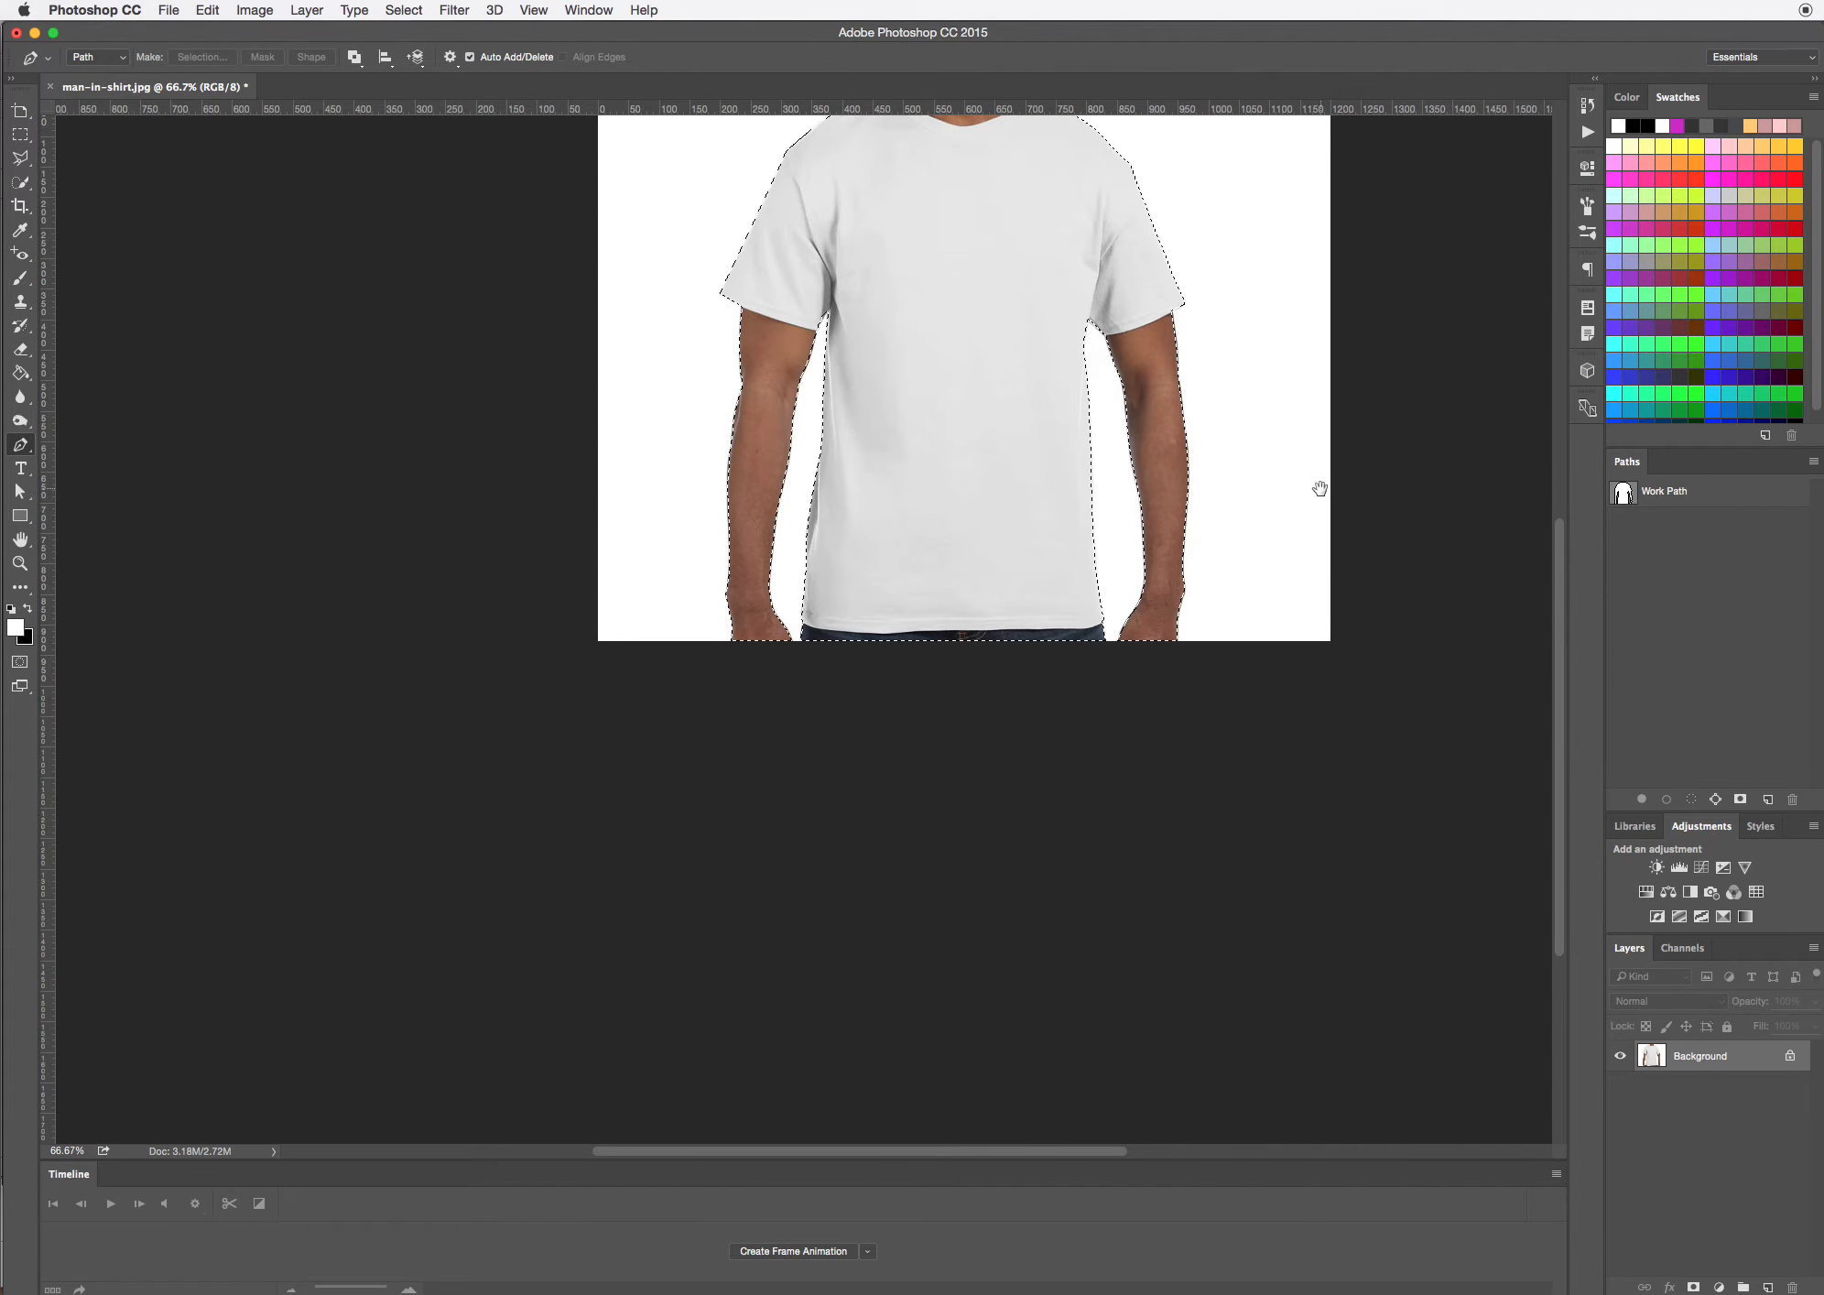
pyautogui.moveTo(1286, 452); pyautogui.dragTo(1276, 693)
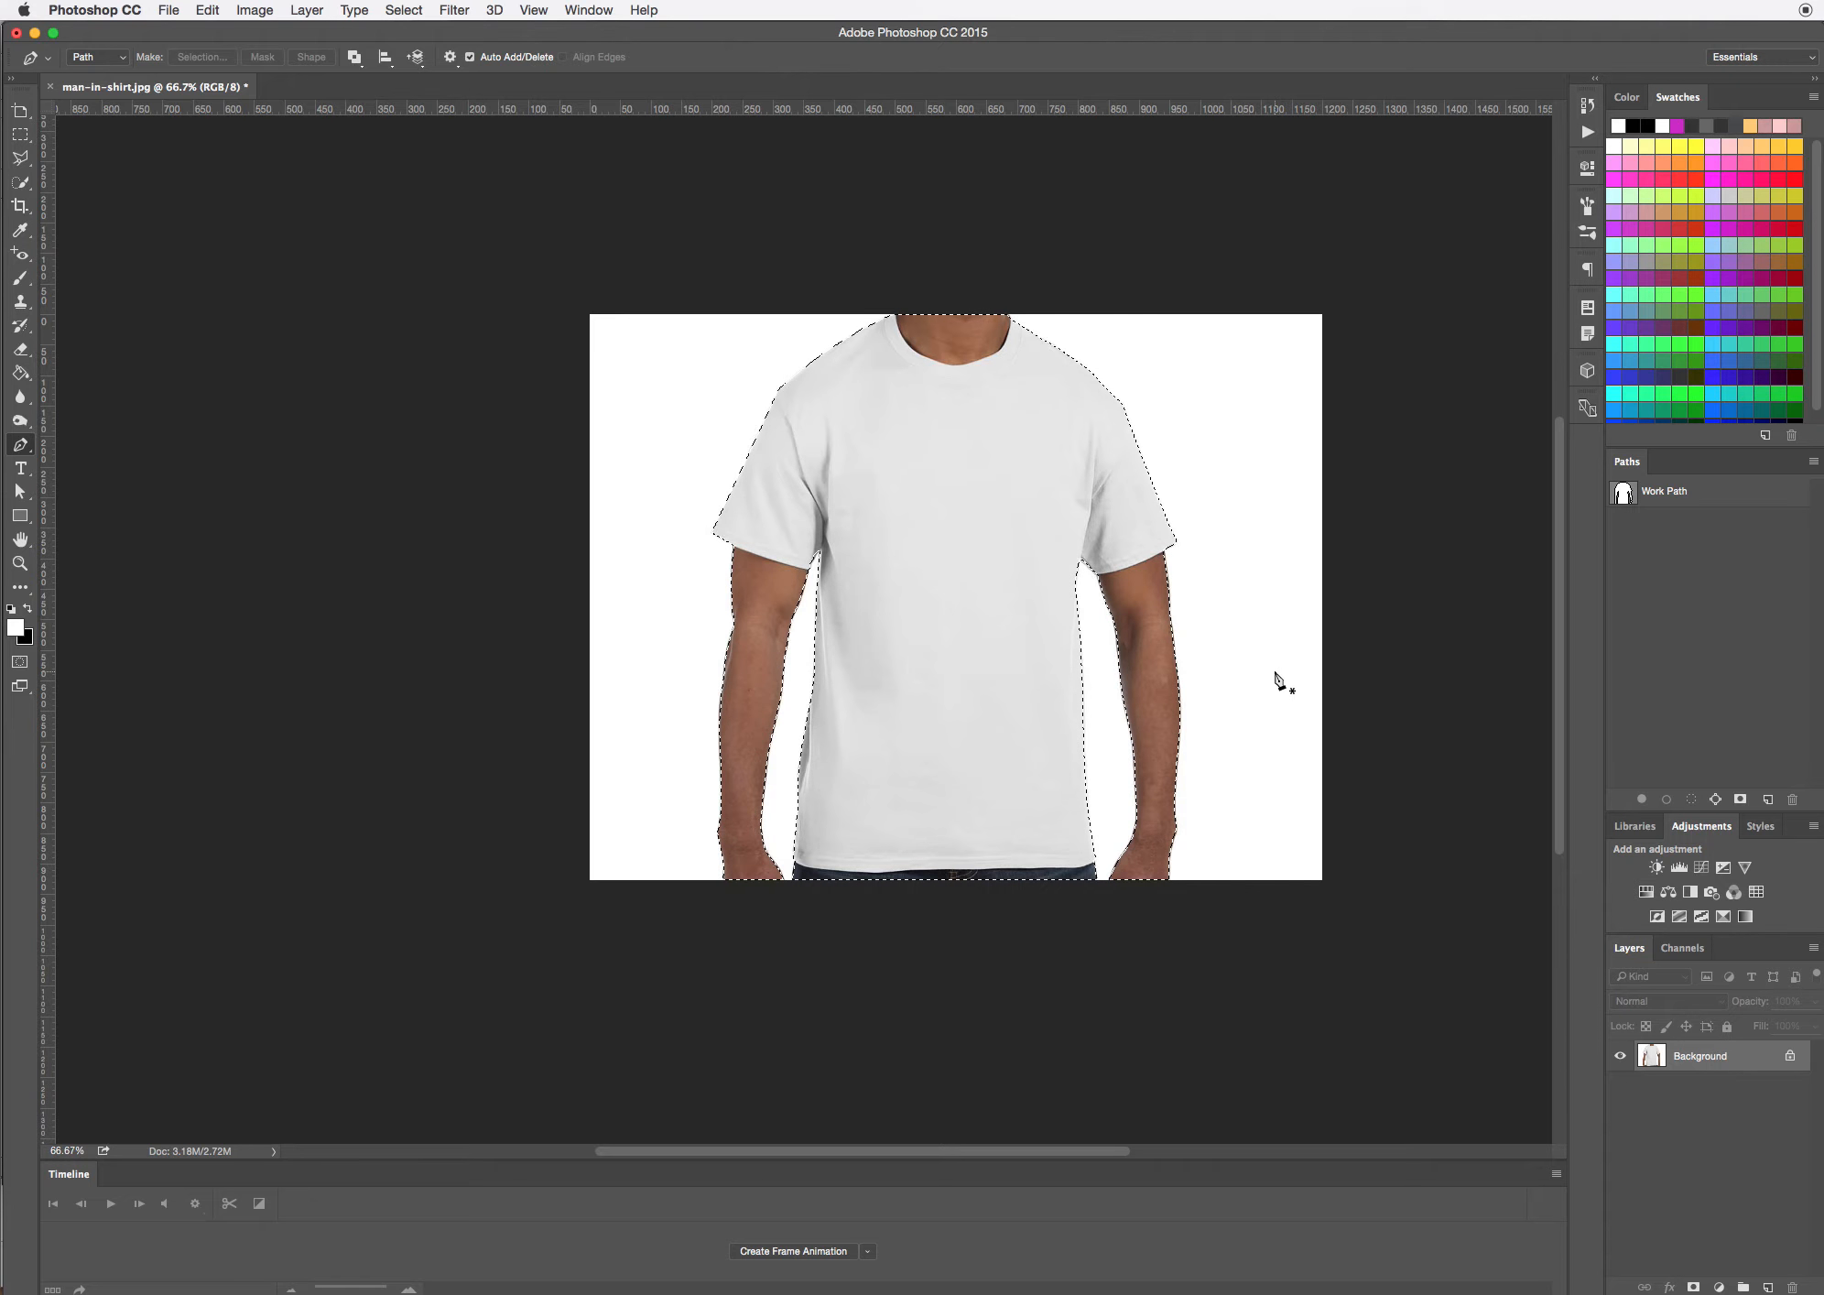
pyautogui.press('super+j')
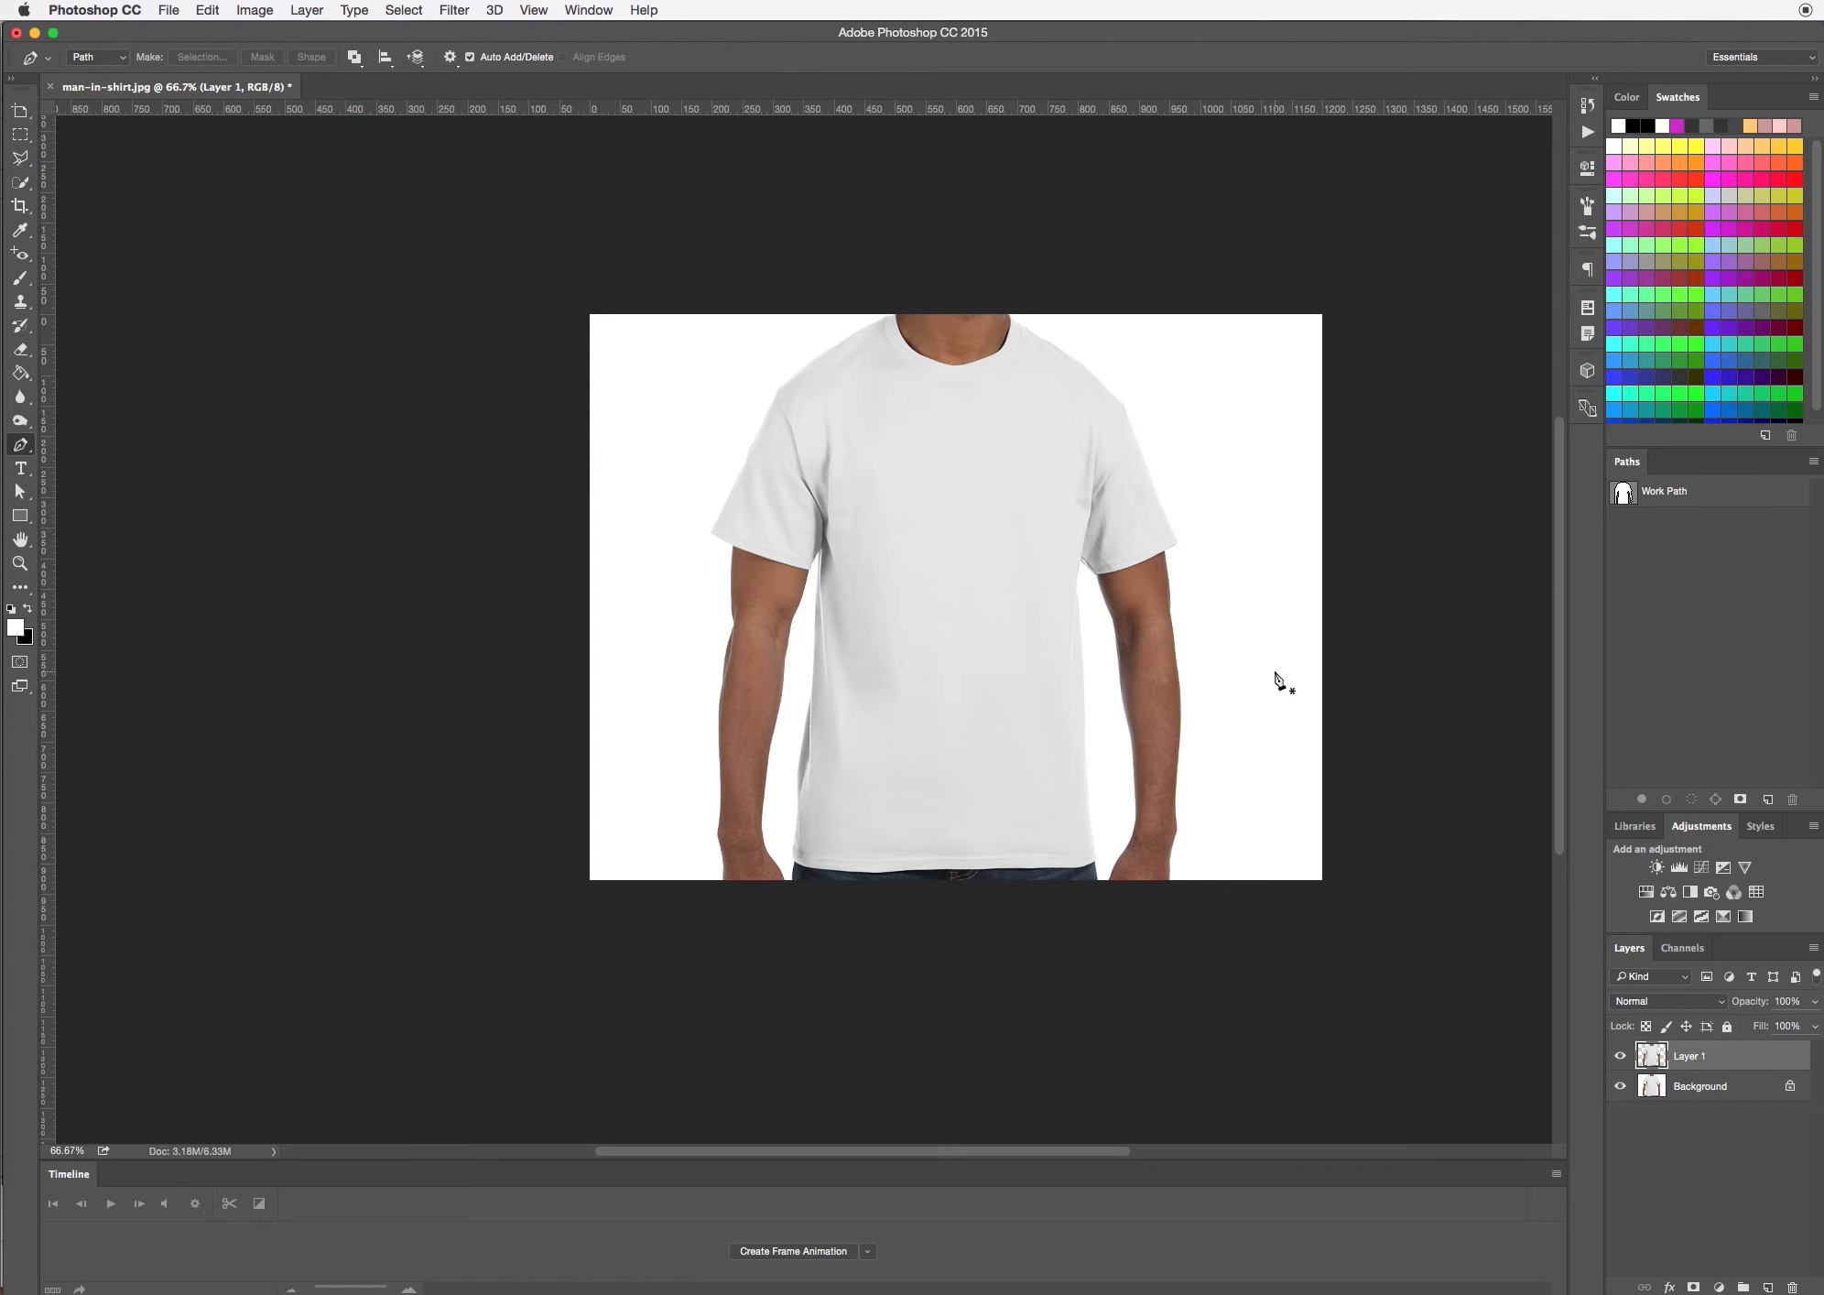
pyautogui.click(1619, 1087)
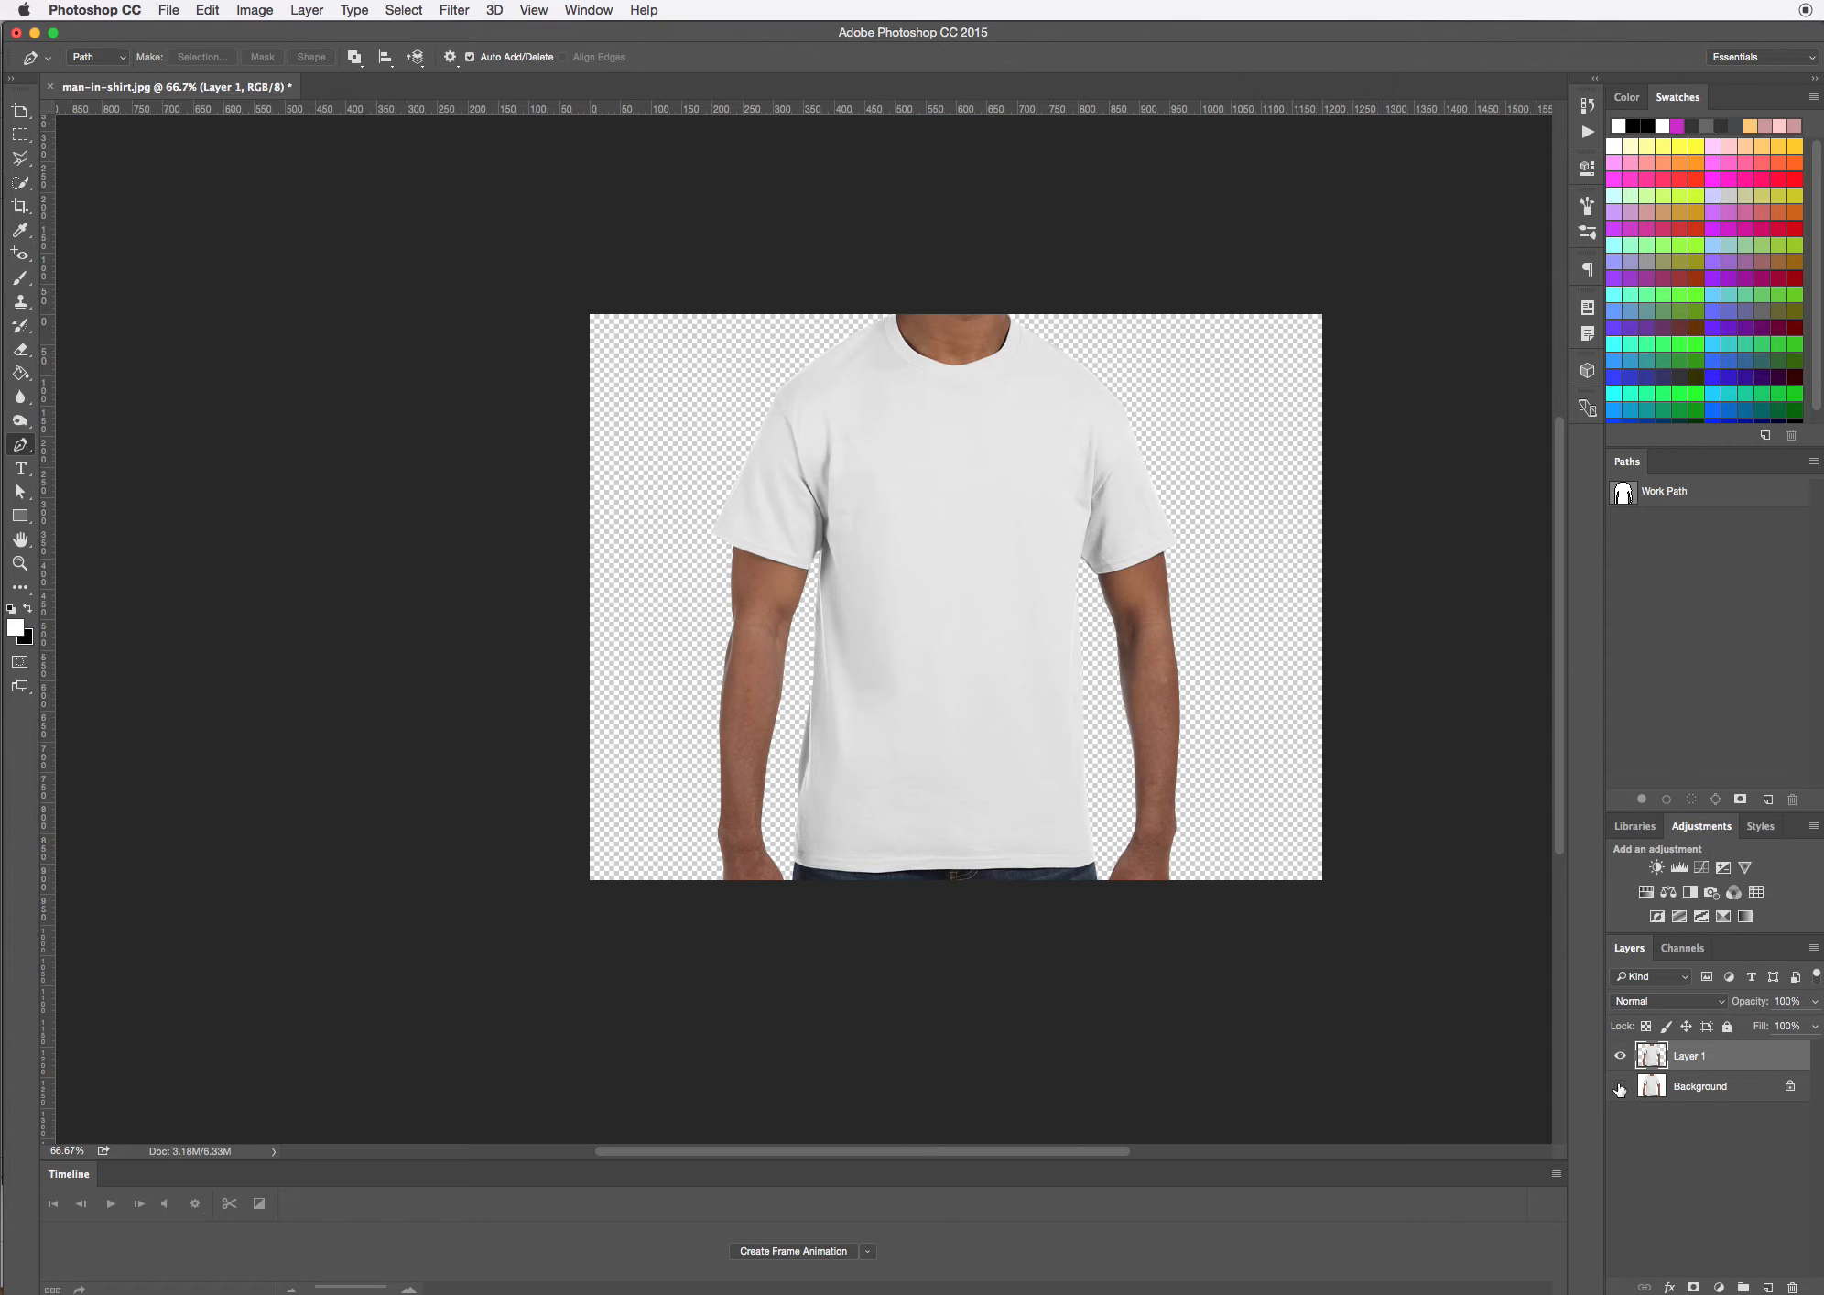